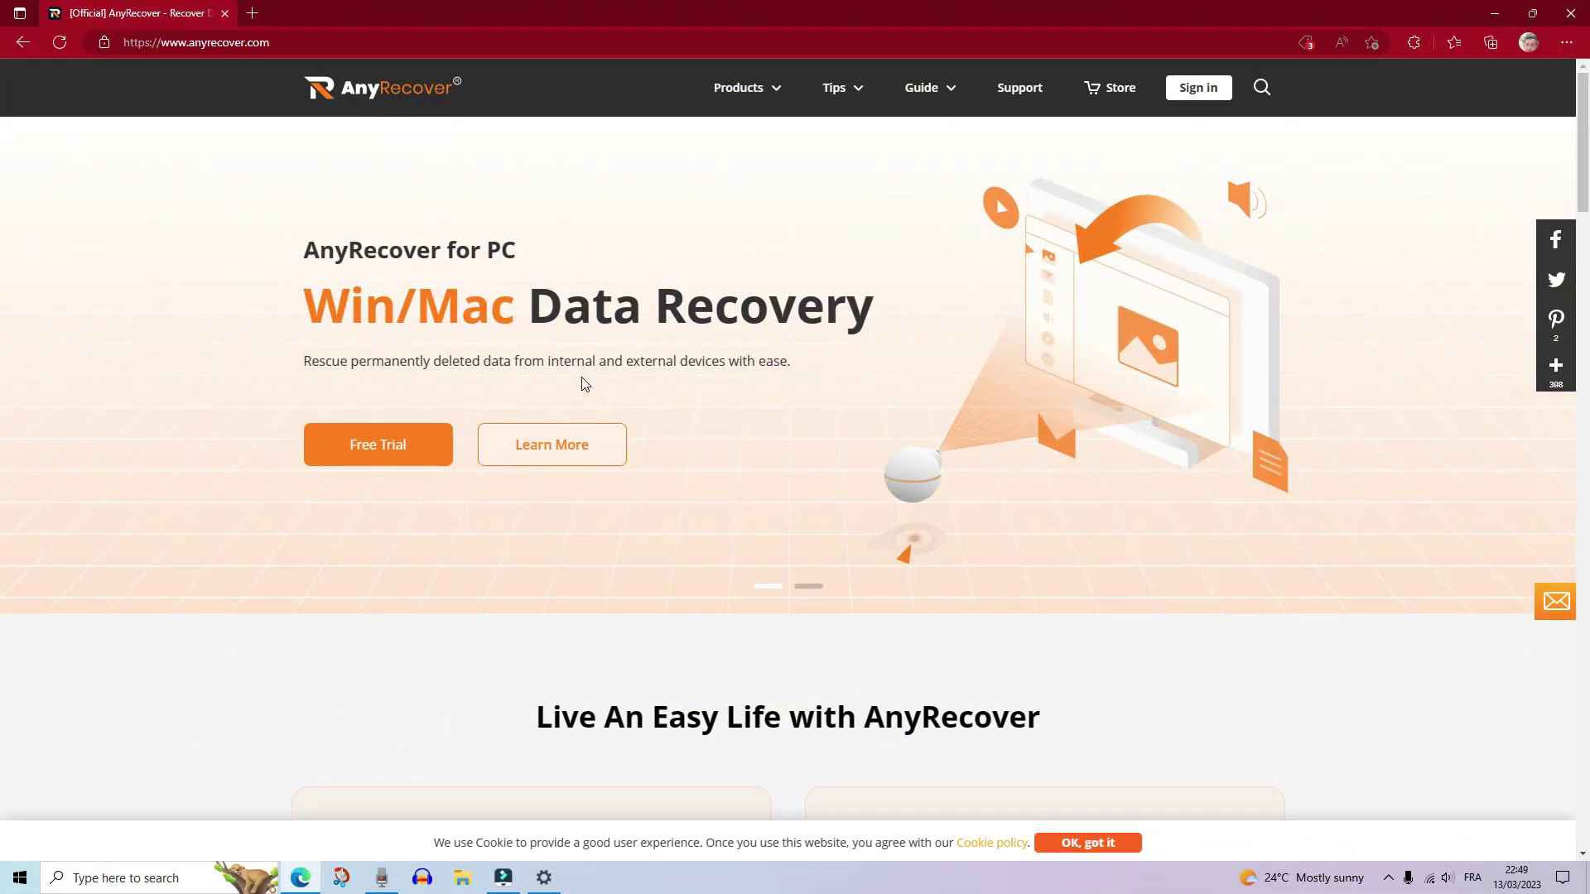
Browse the AnyRecover Windows data-recovery product page, then start its free Windows download
click(553, 445)
scroll(756, 417, down, 4)
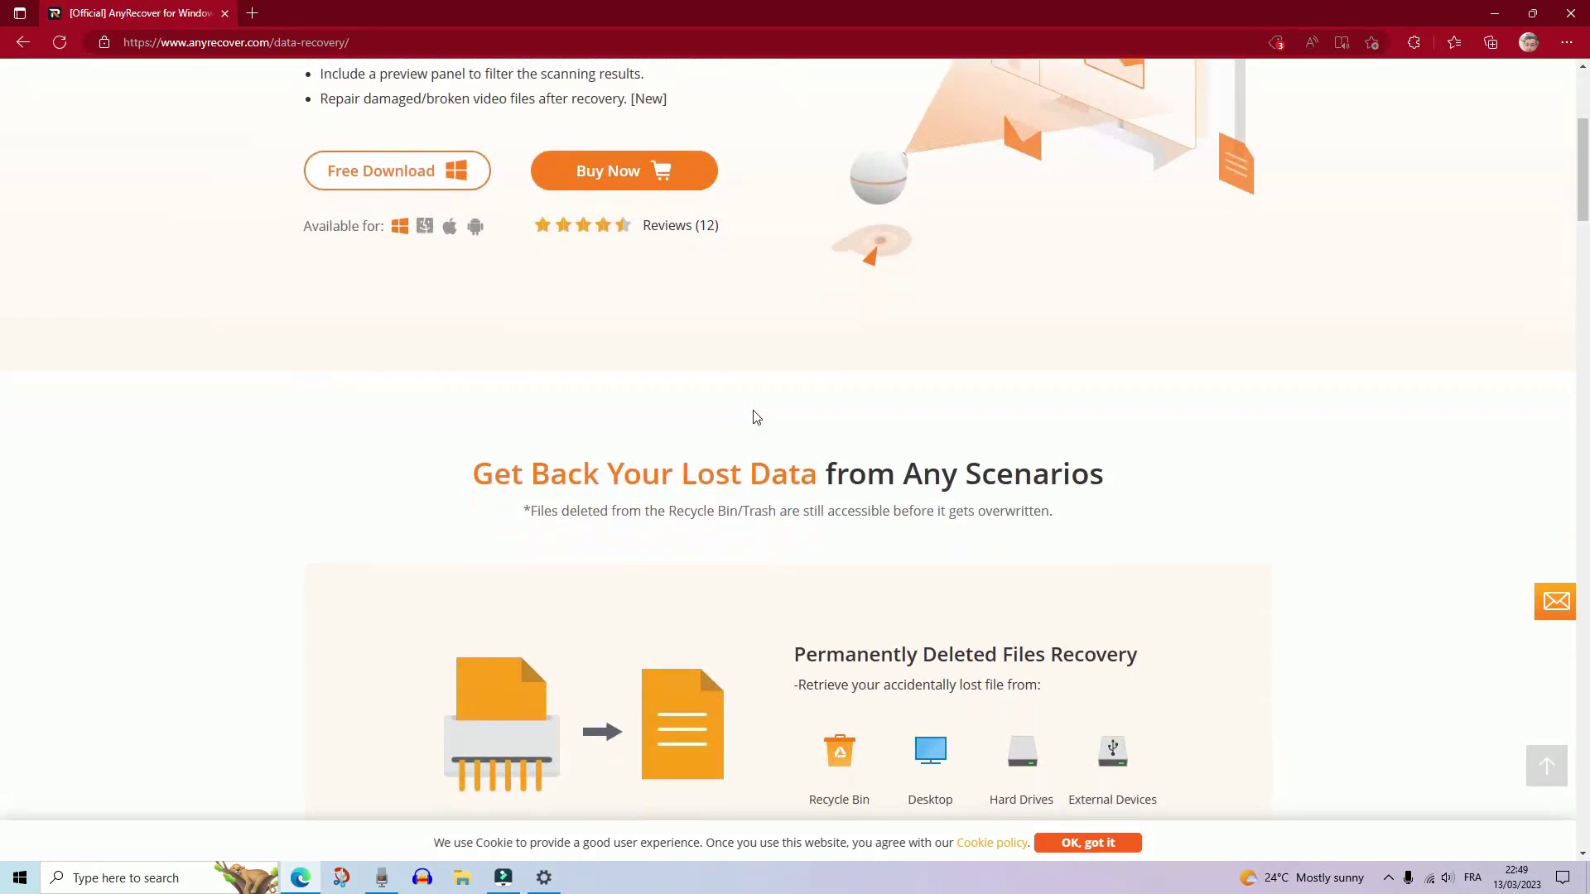
scroll(1017, 461, down, 3)
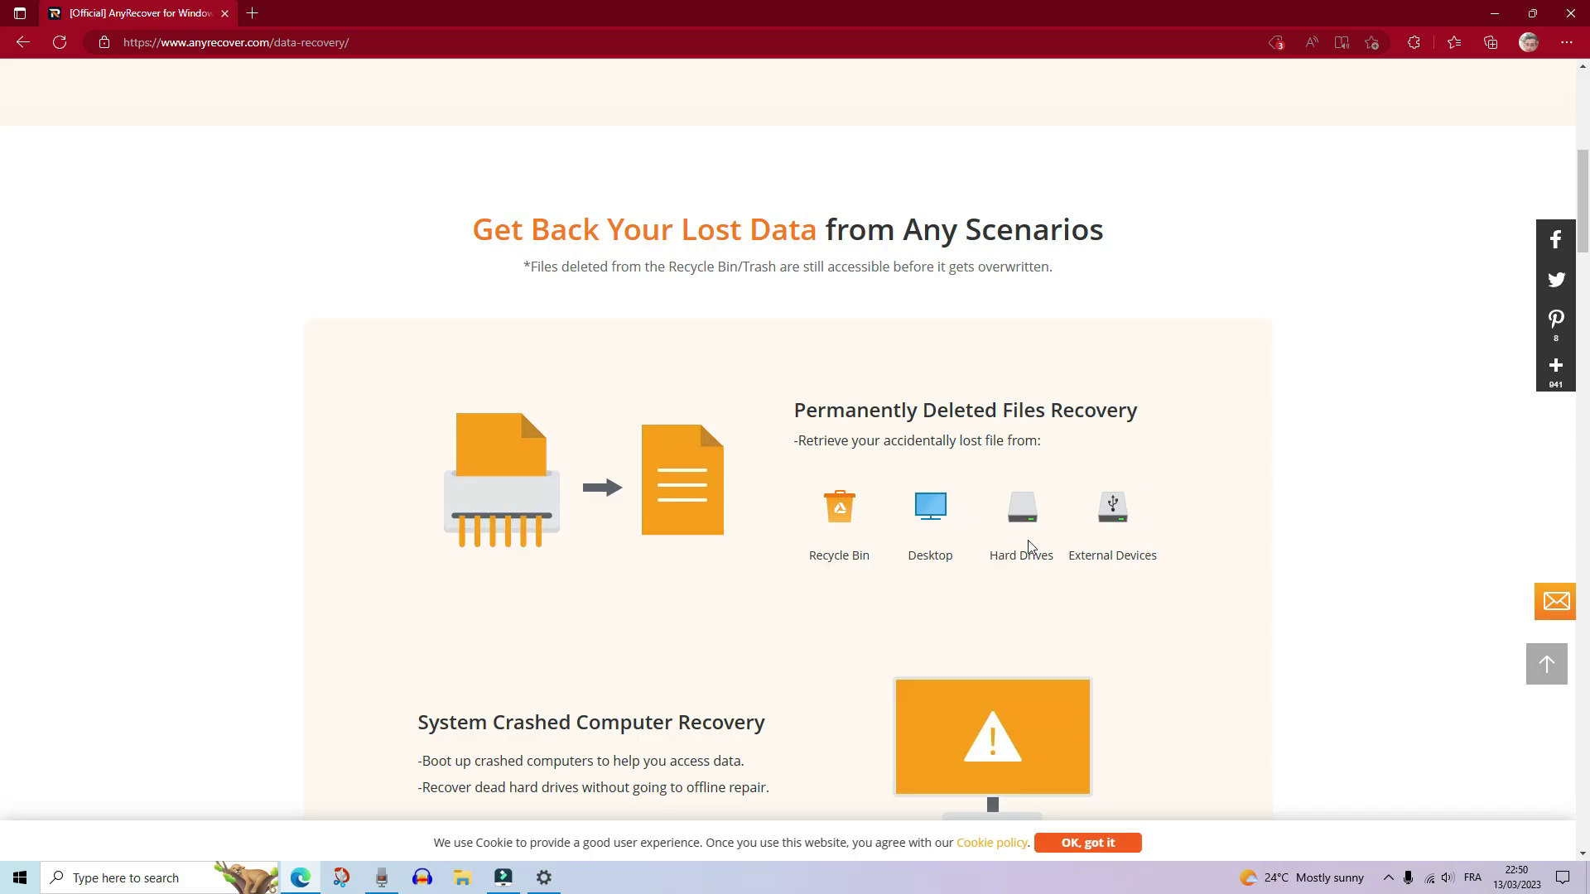
scroll(1054, 547, down, 4)
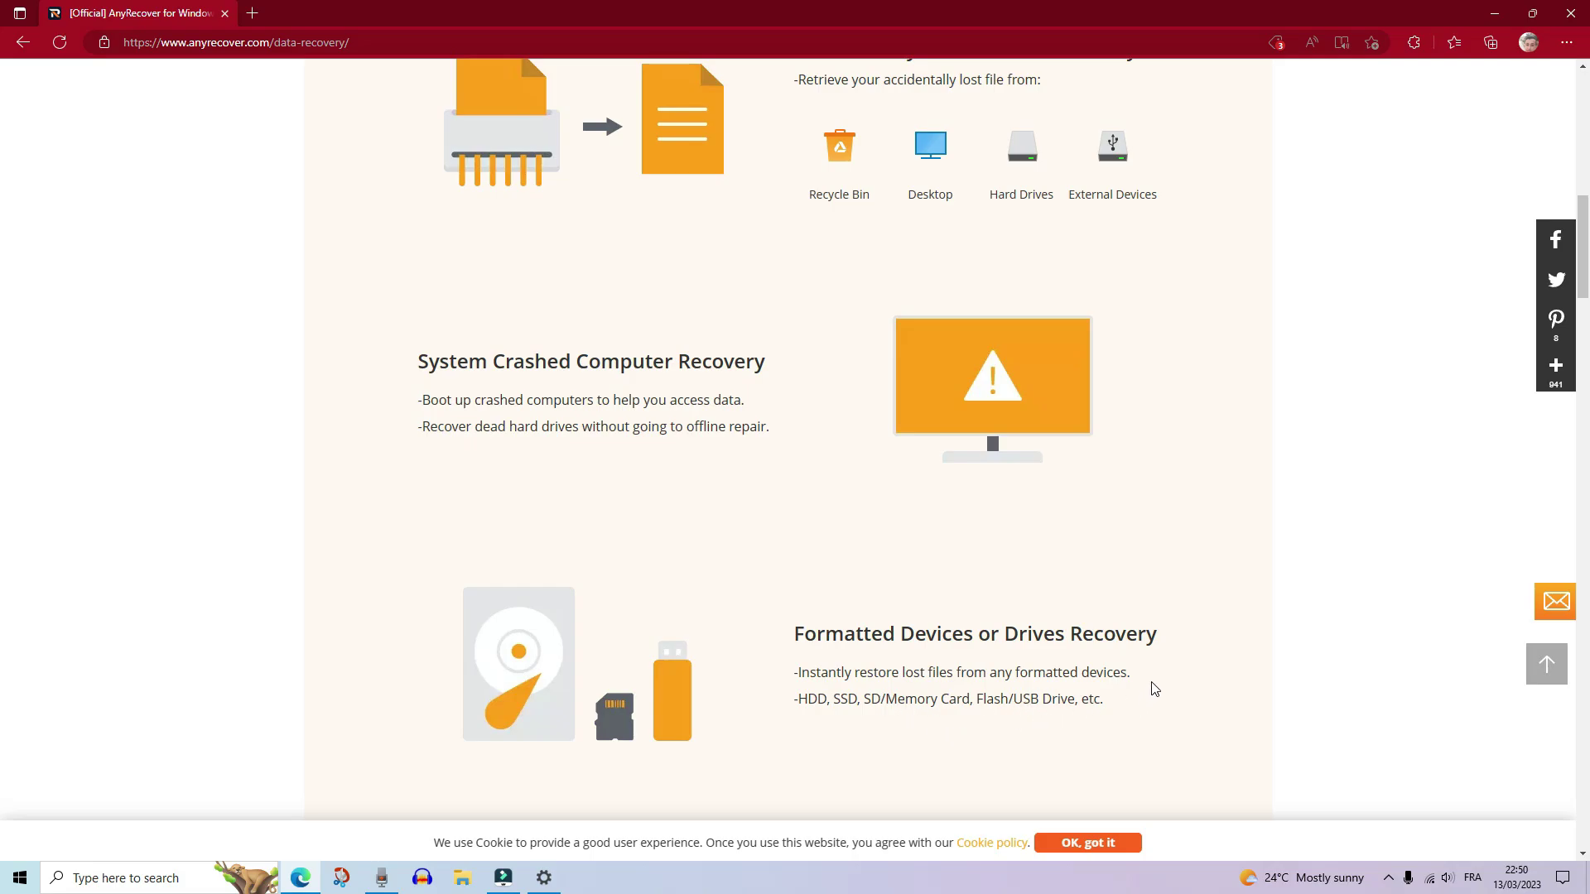
scroll(439, 469, down, 10)
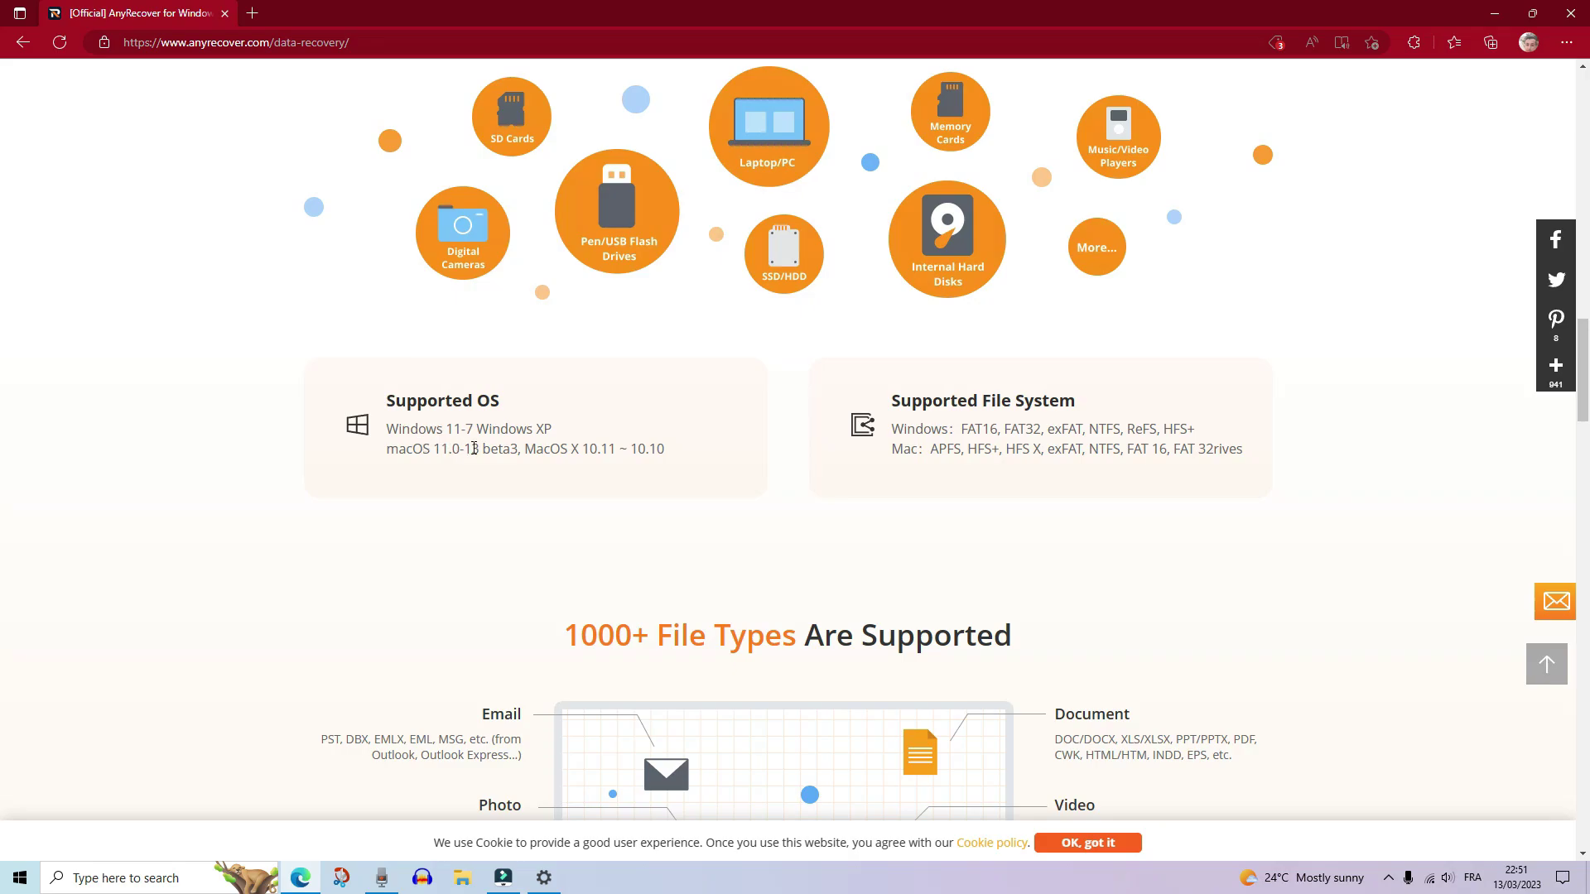
scroll(648, 521, up, 1)
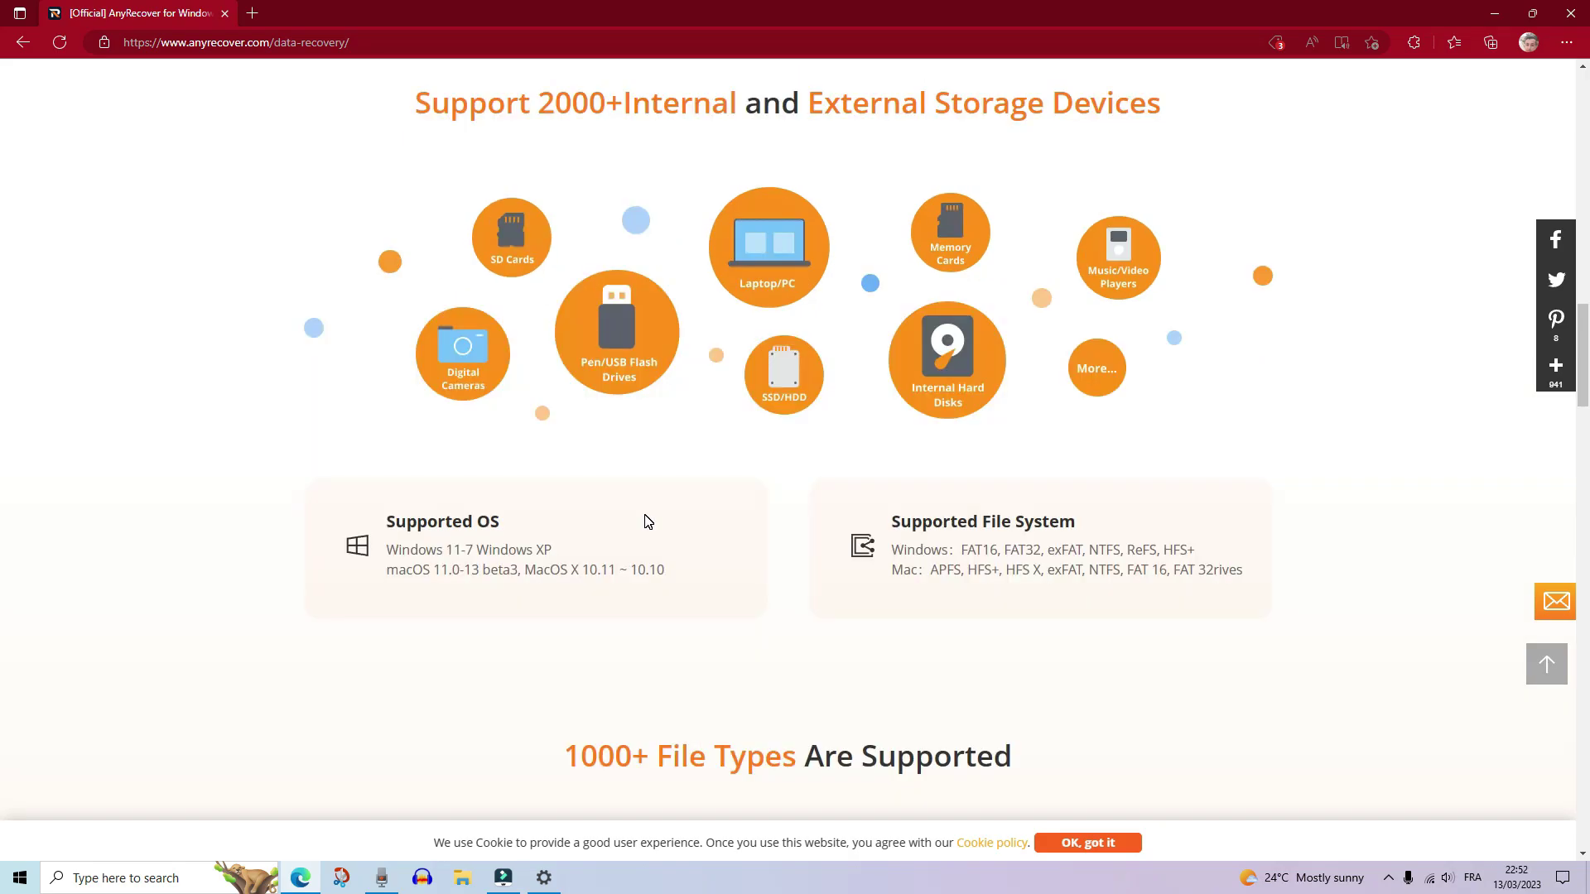
scroll(678, 523, down, 4)
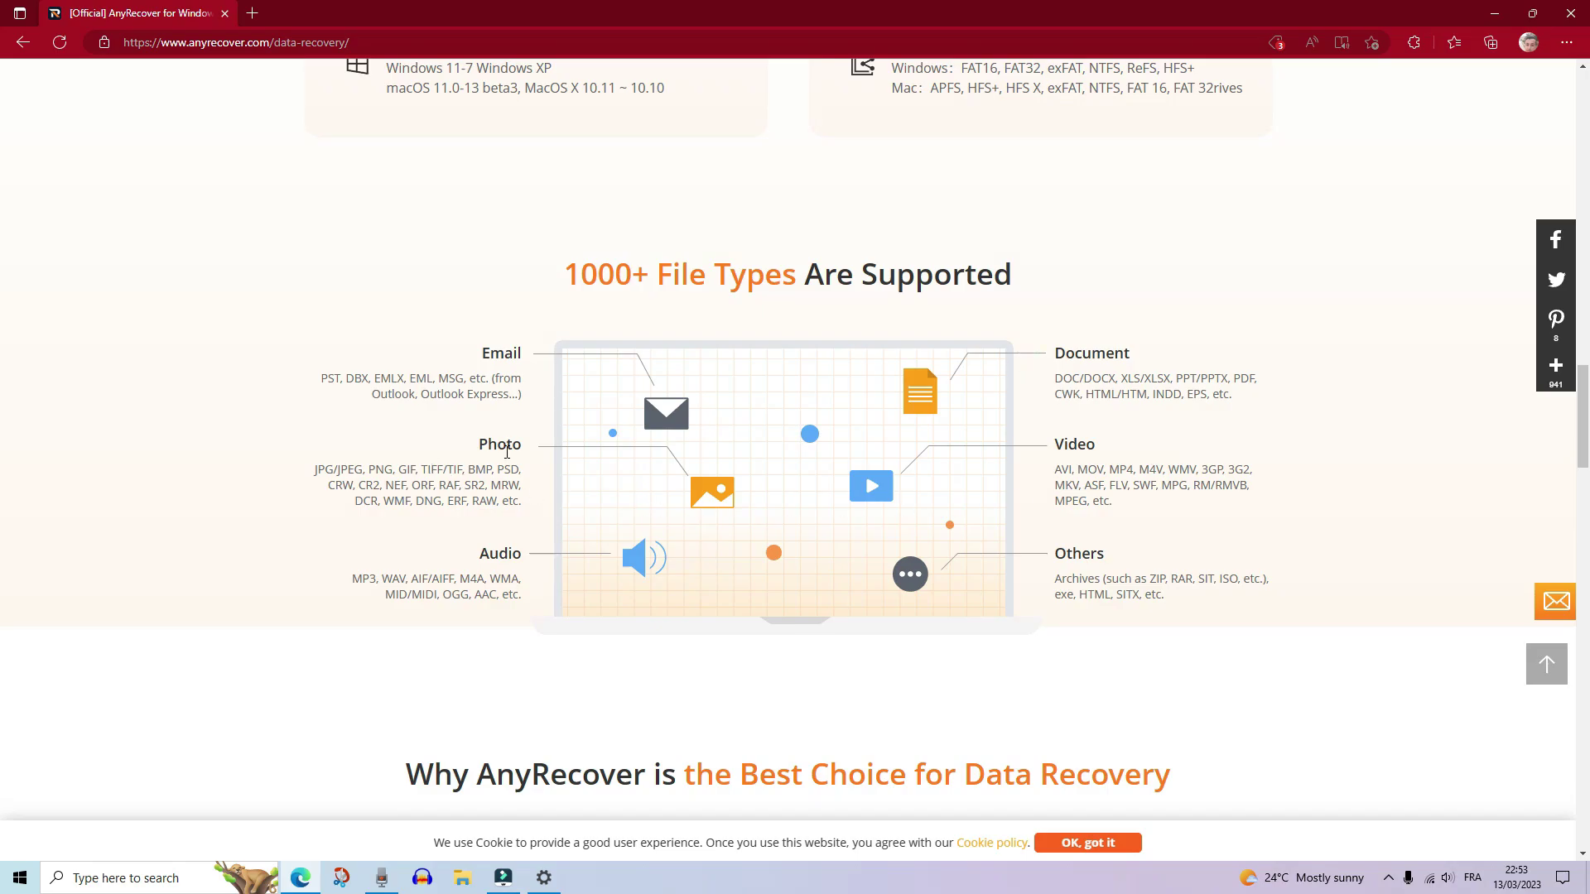
key(Home)
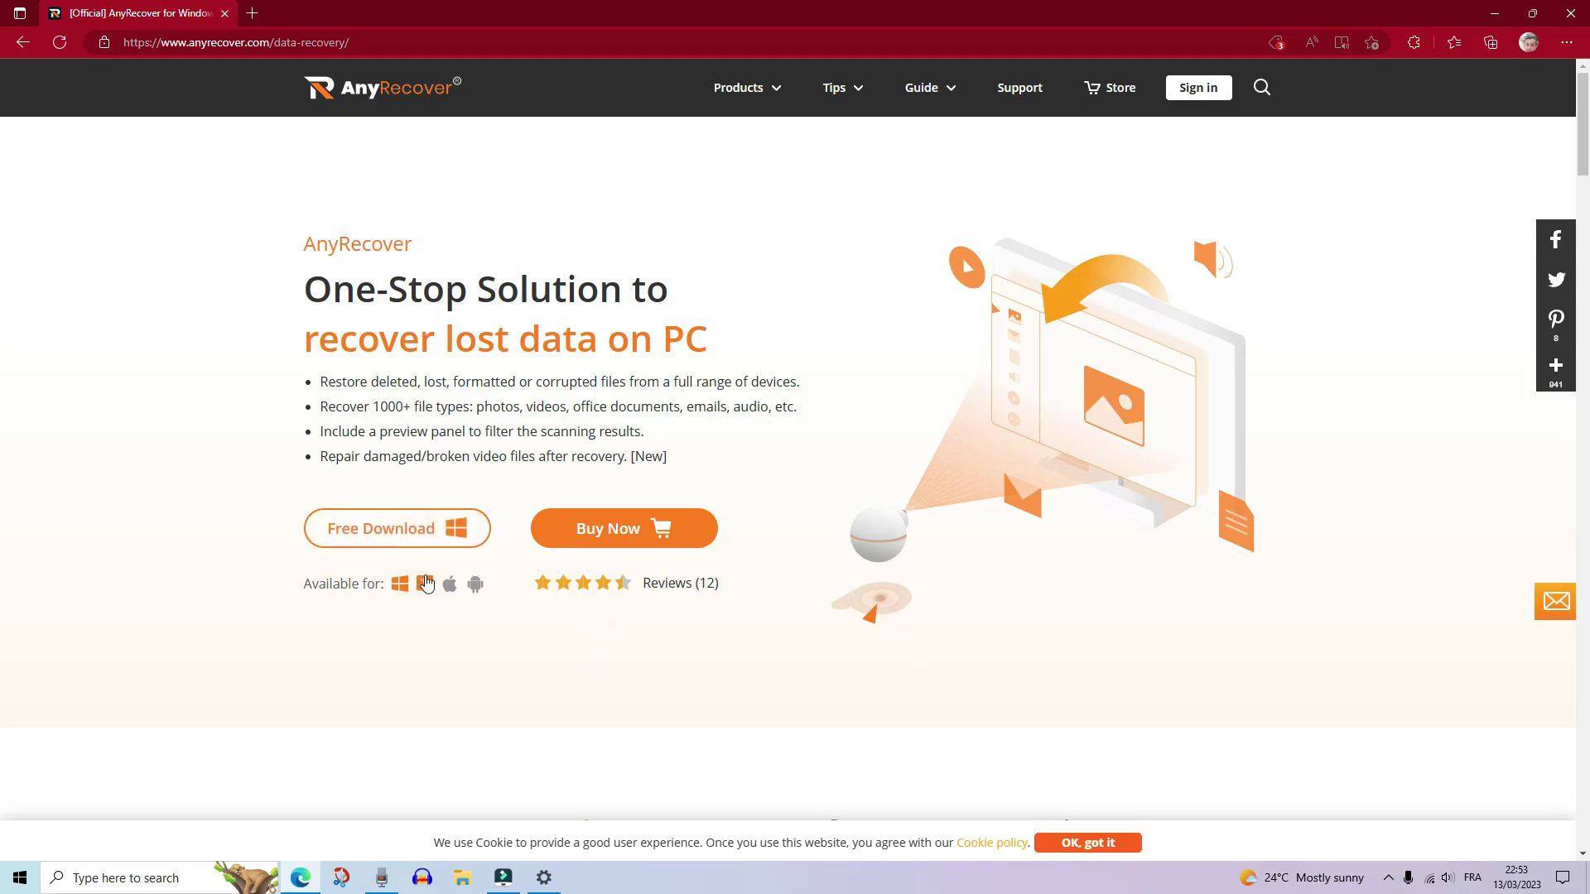
click(384, 538)
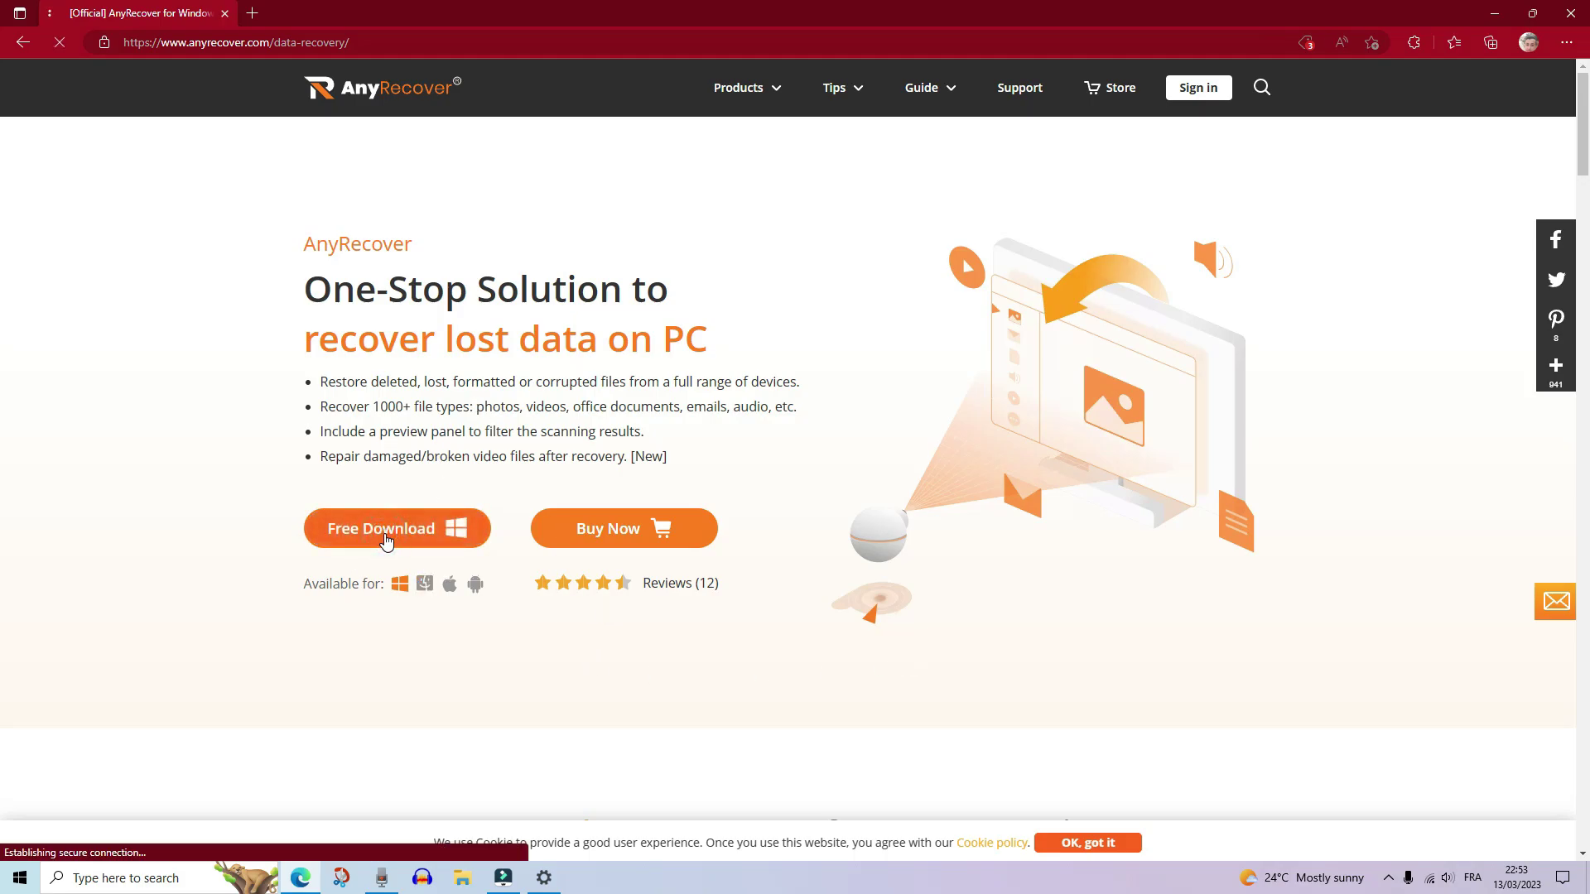
Download and run the AnyRecover setup file, install it, and launch the app
click(789, 511)
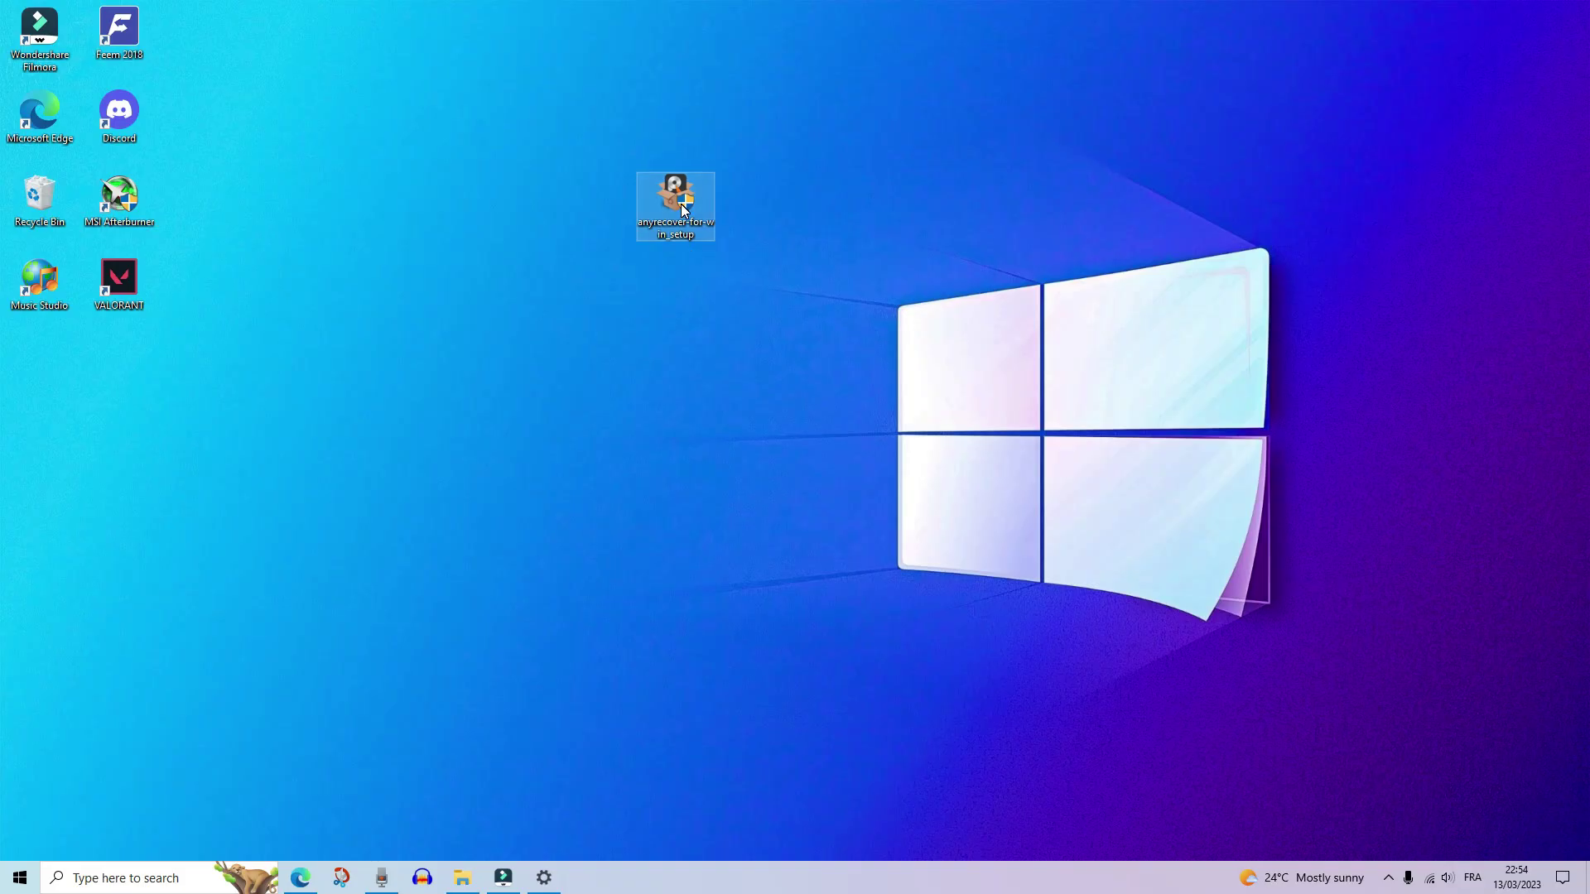
mouse_move(680, 204)
mouse_down()
mouse_move(656, 321)
mouse_move(678, 212)
mouse_up()
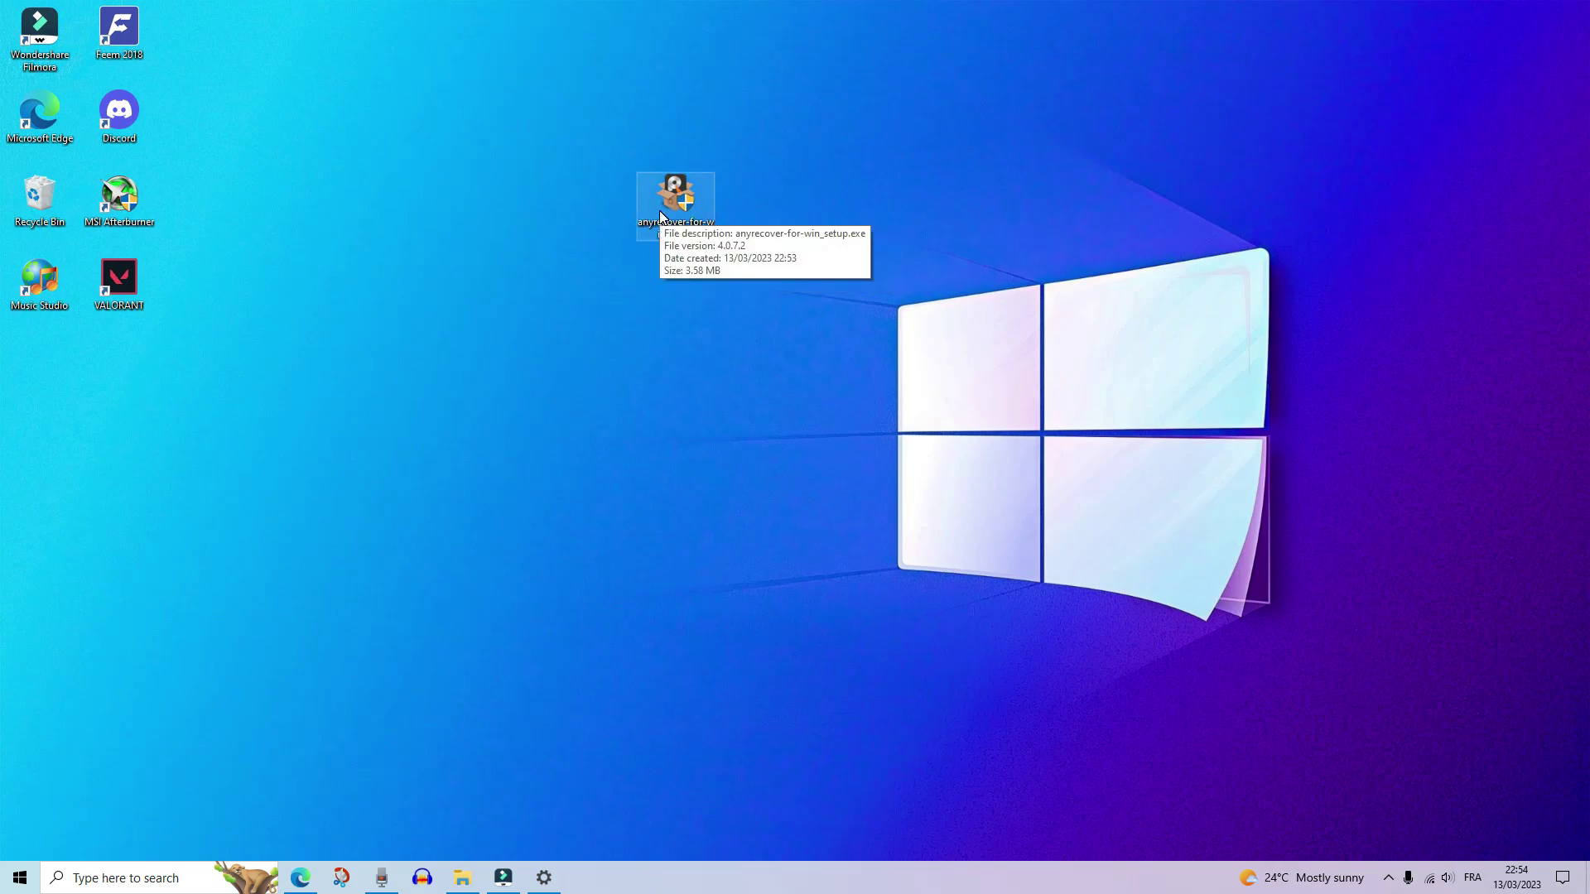
double_click(661, 217)
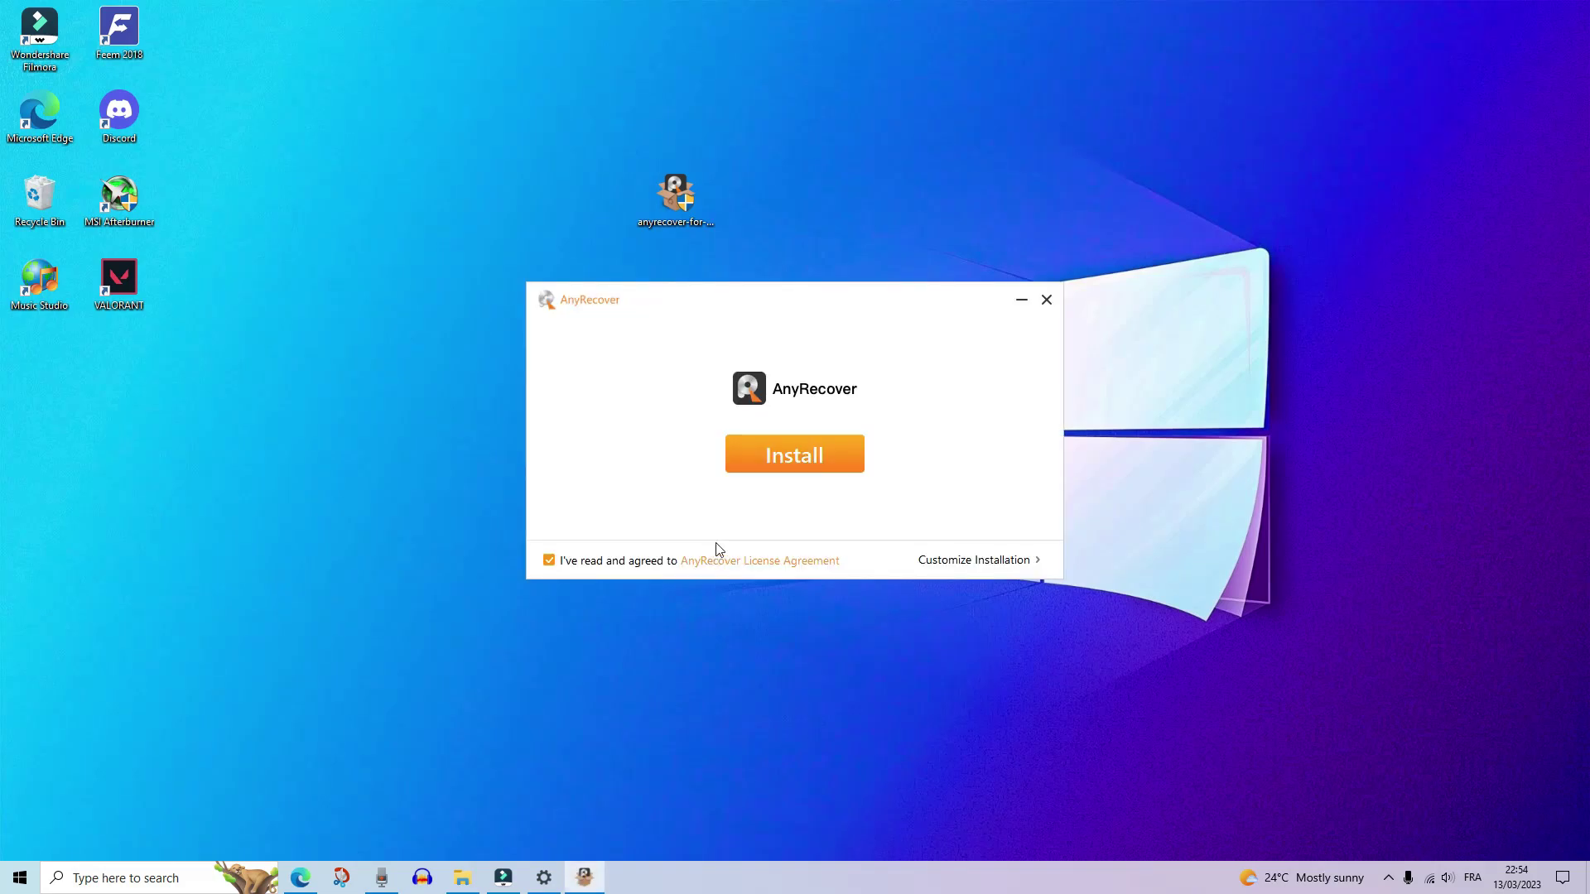
click(785, 460)
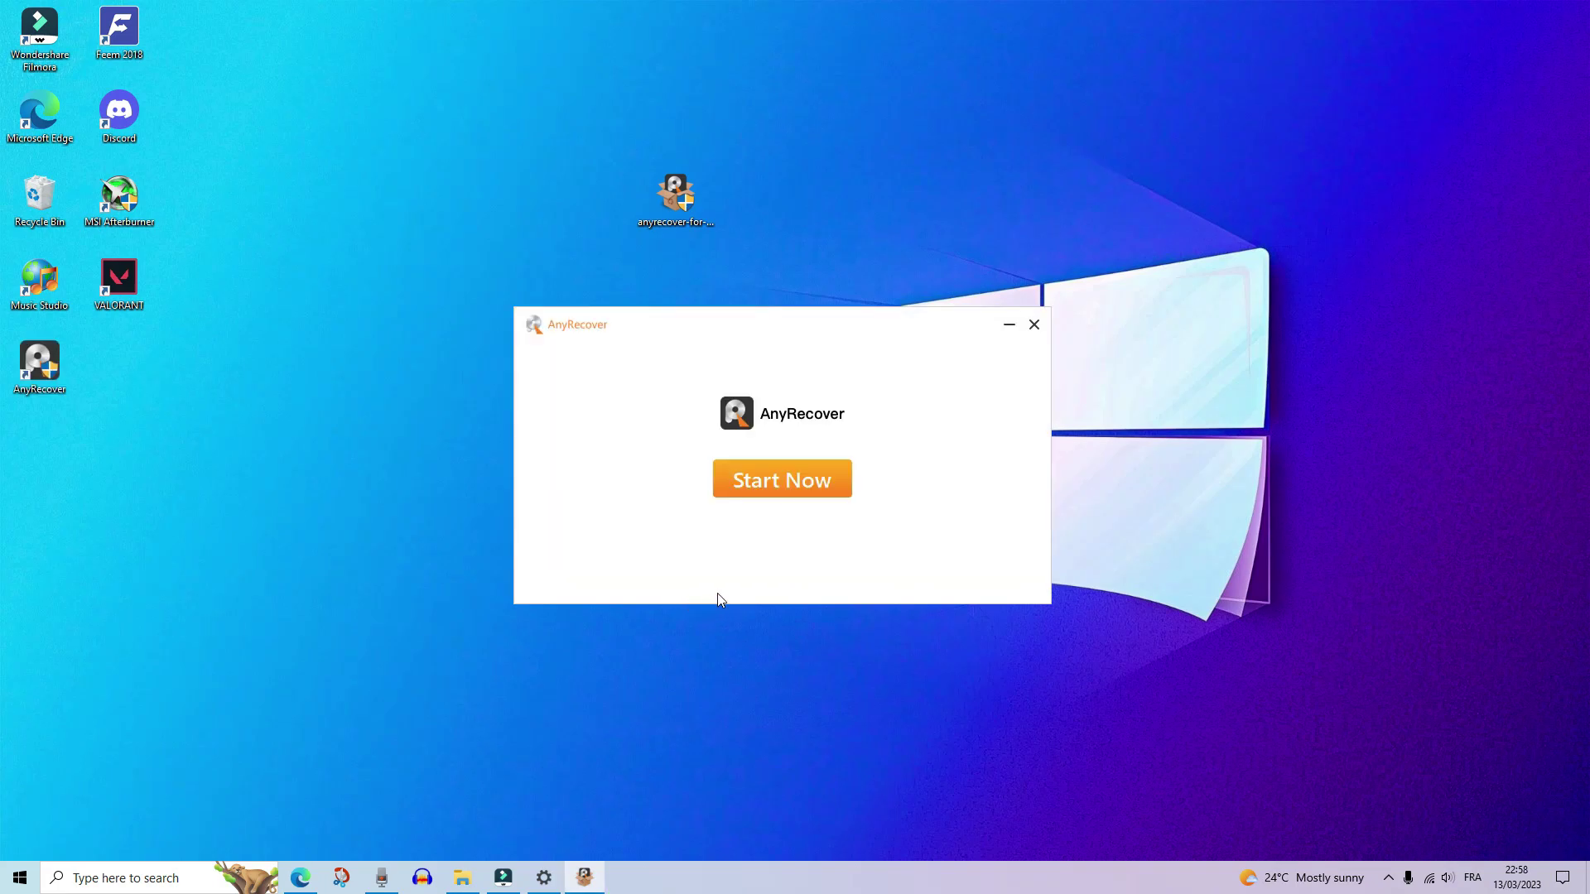
click(776, 483)
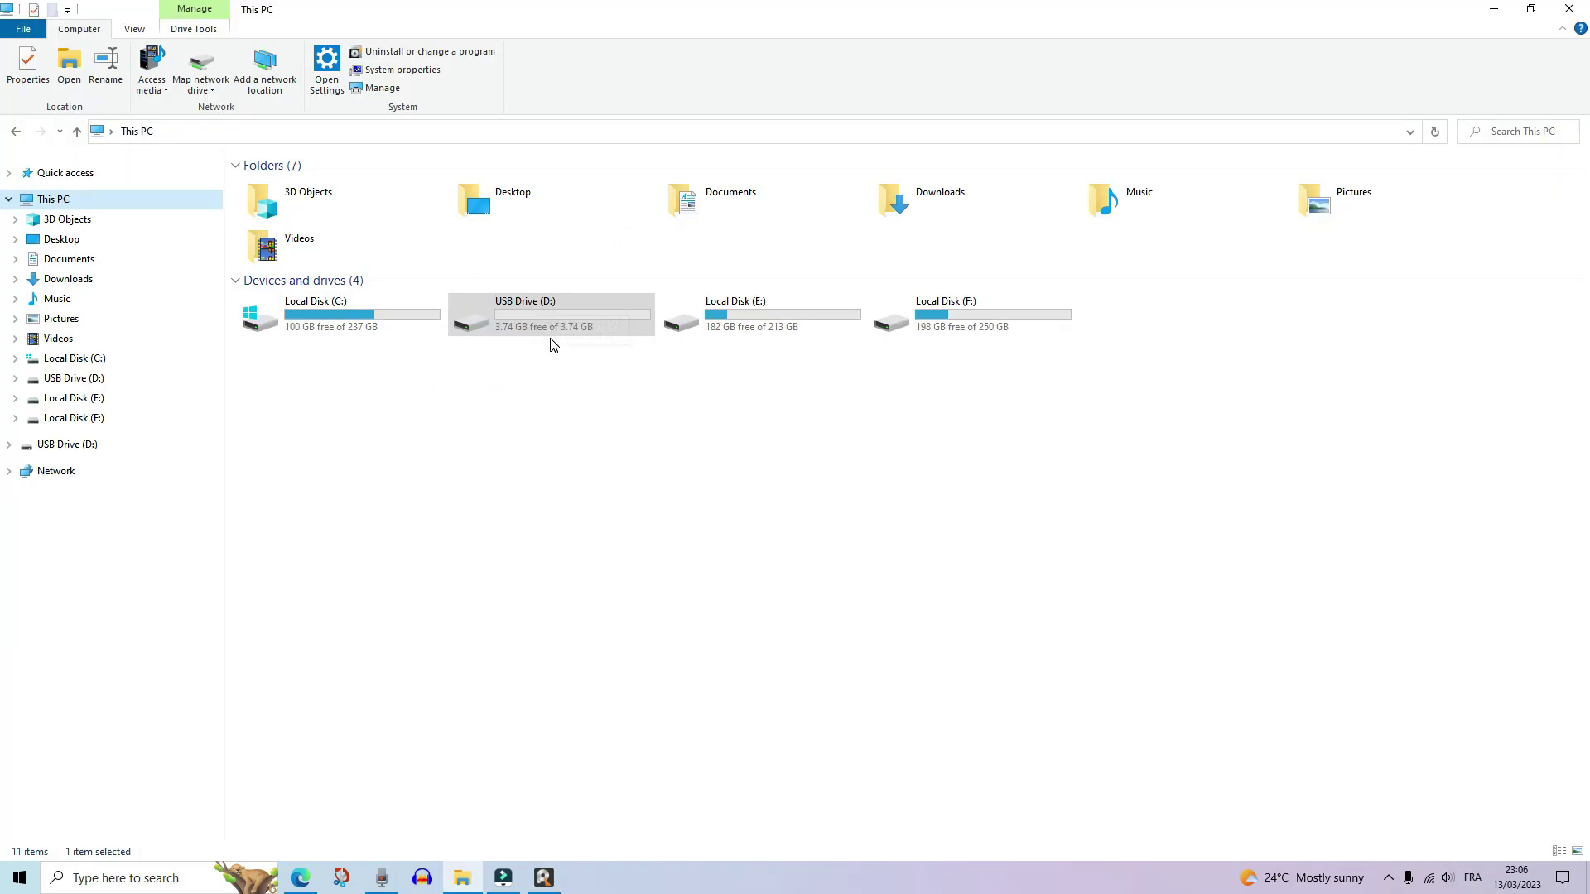
Open USB Drive (D:) and preview the Mario figurine JPG
click(551, 341)
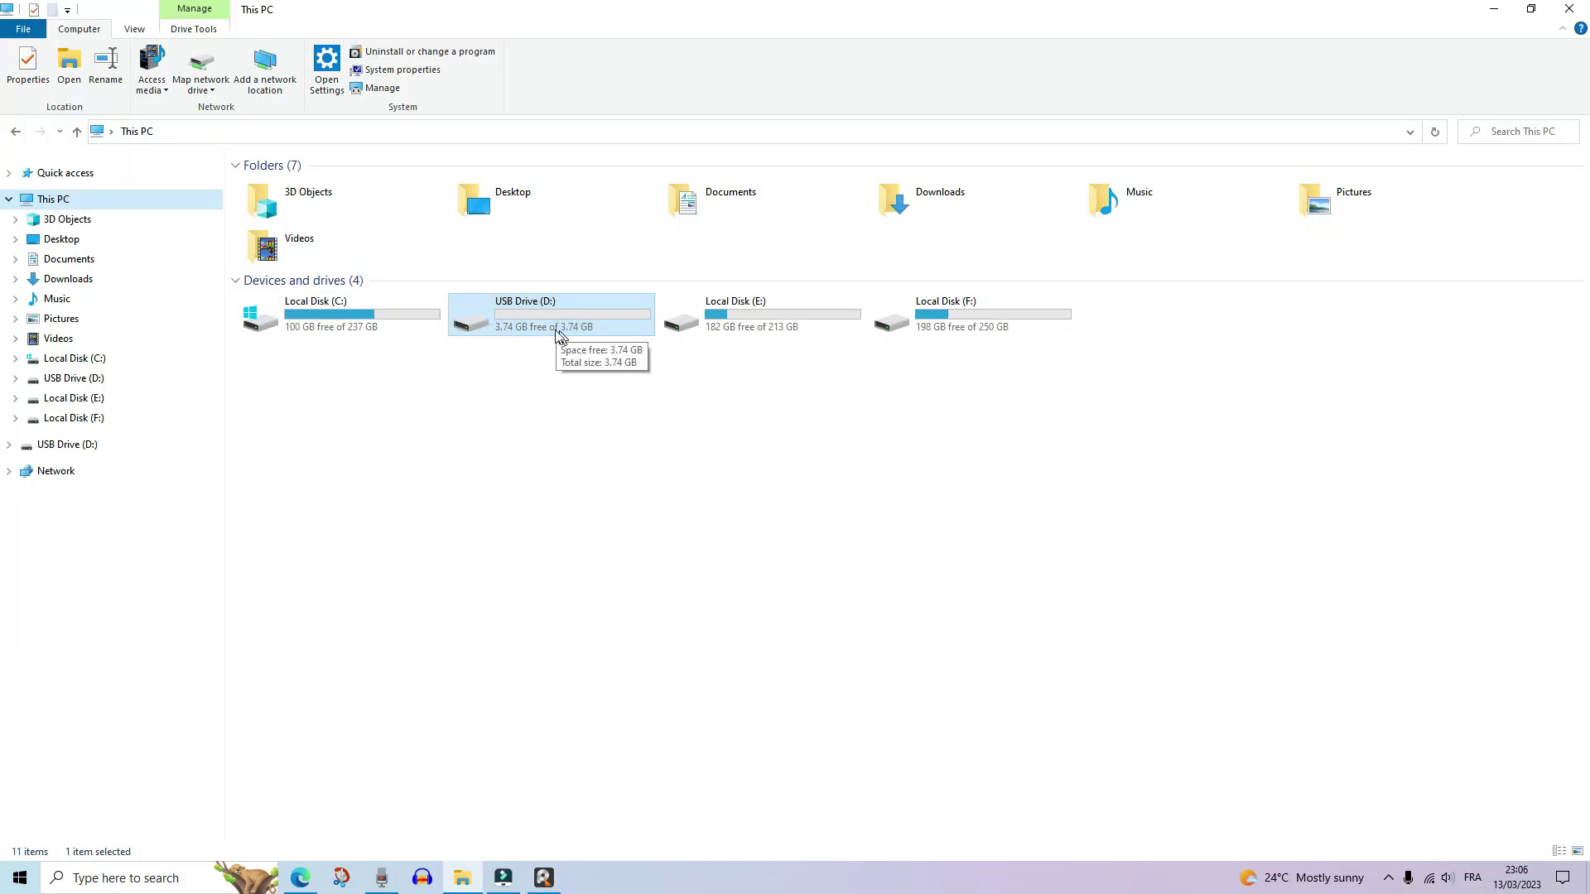
double_click(556, 331)
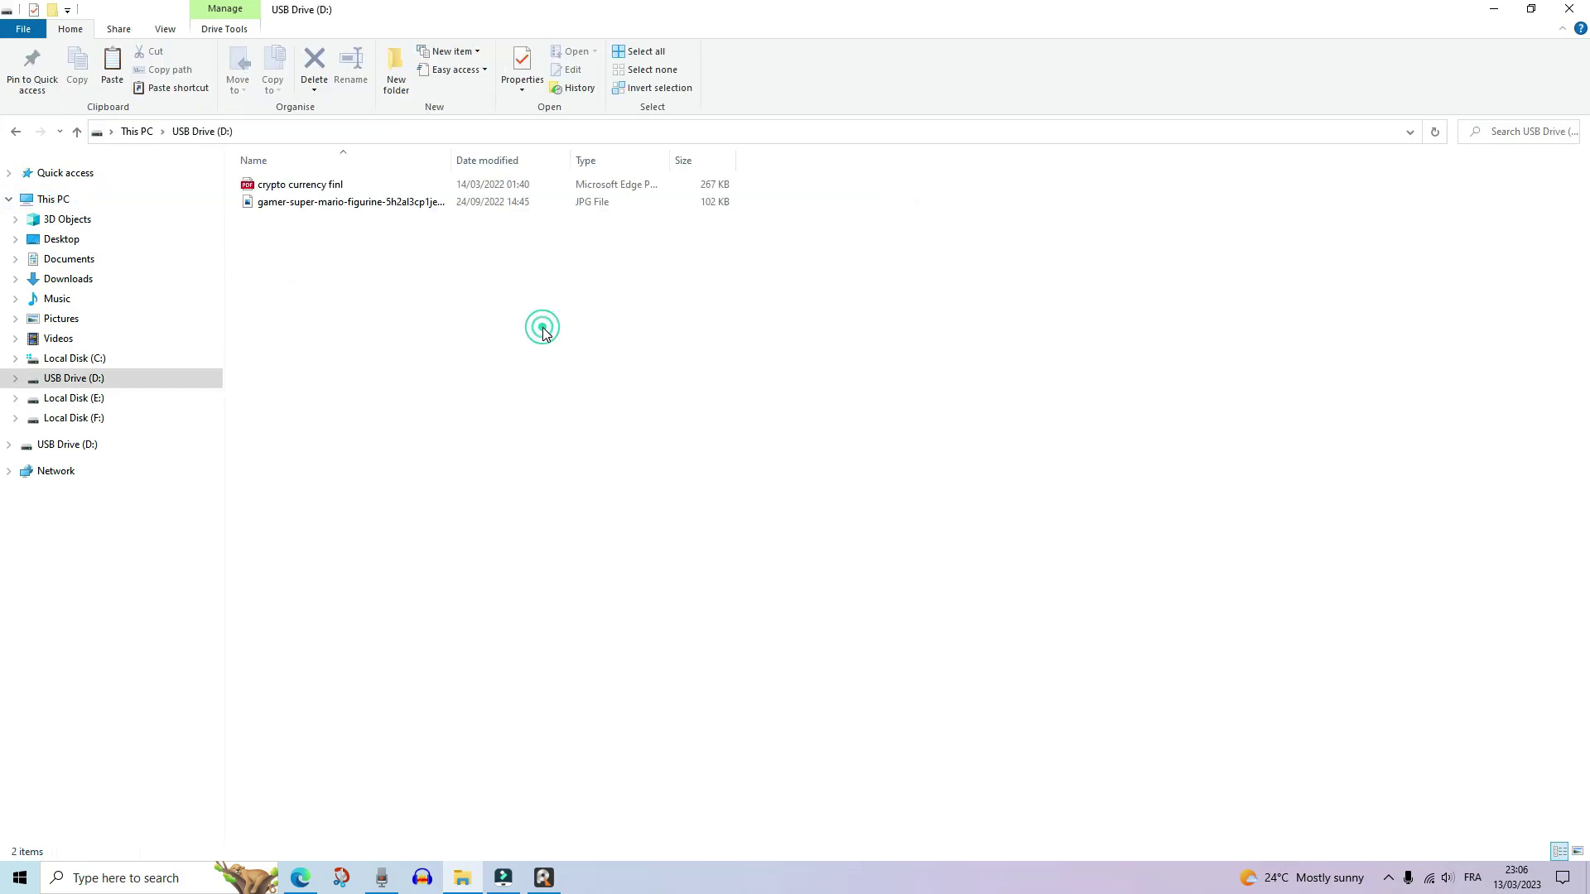
click(269, 204)
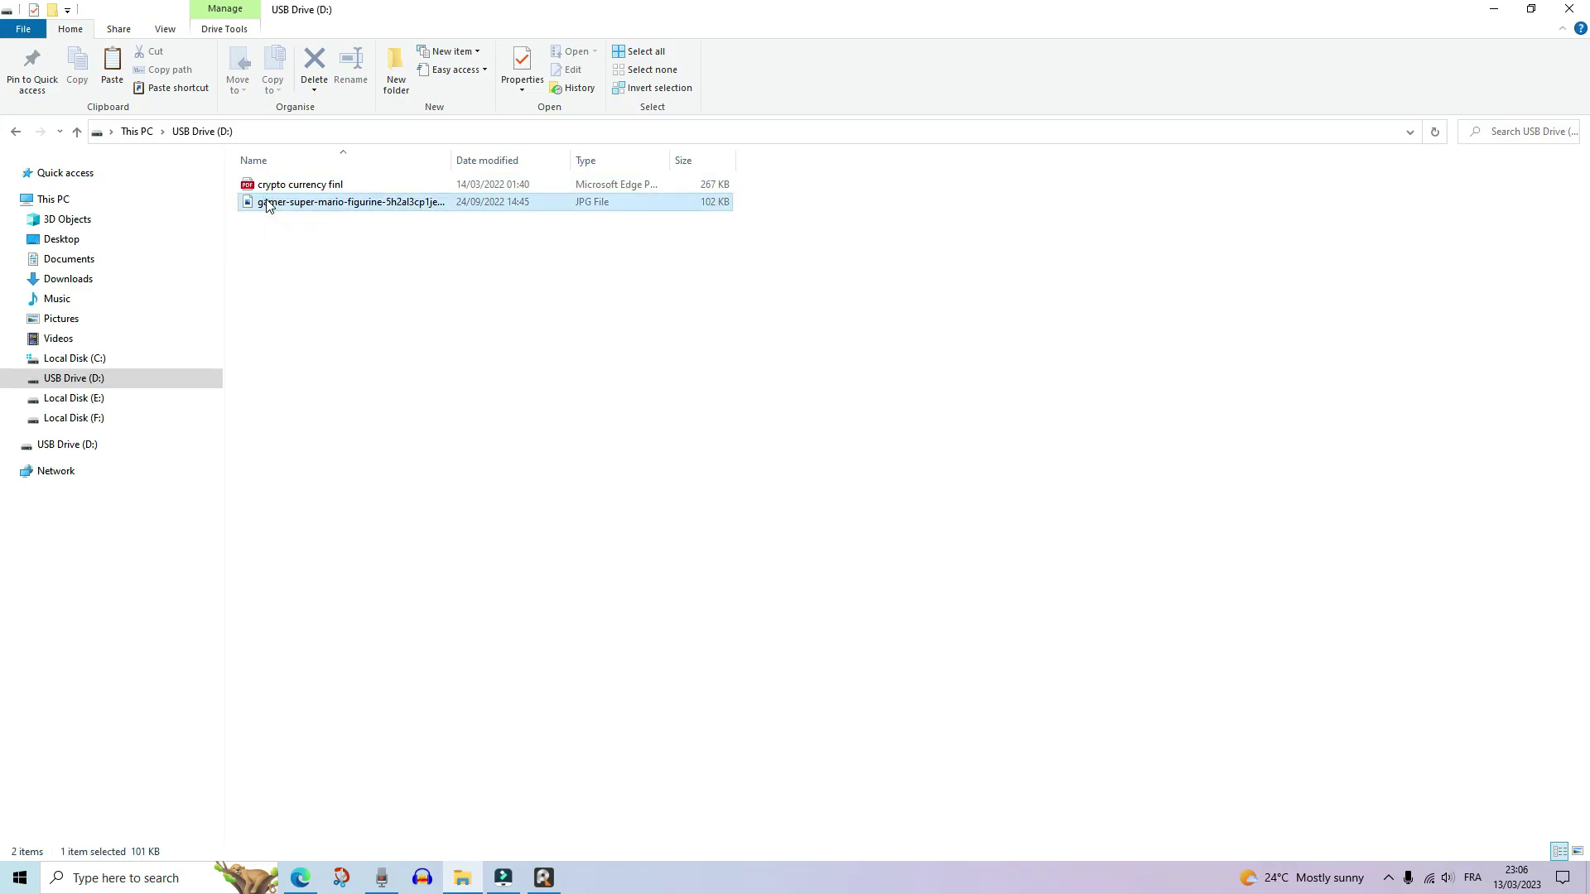
double_click(269, 203)
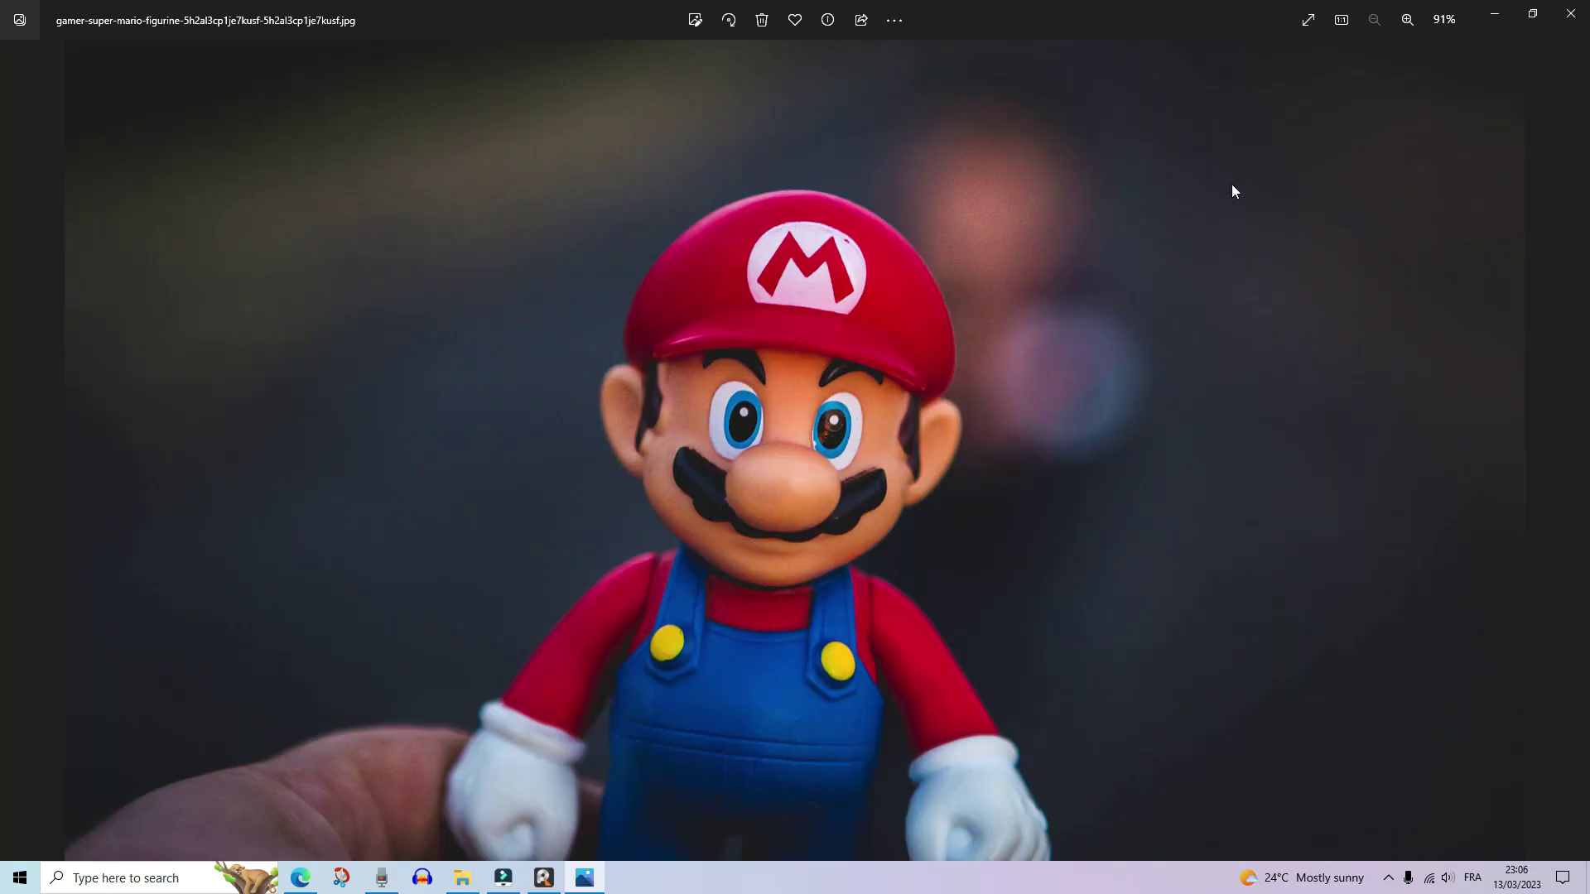
click(1570, 13)
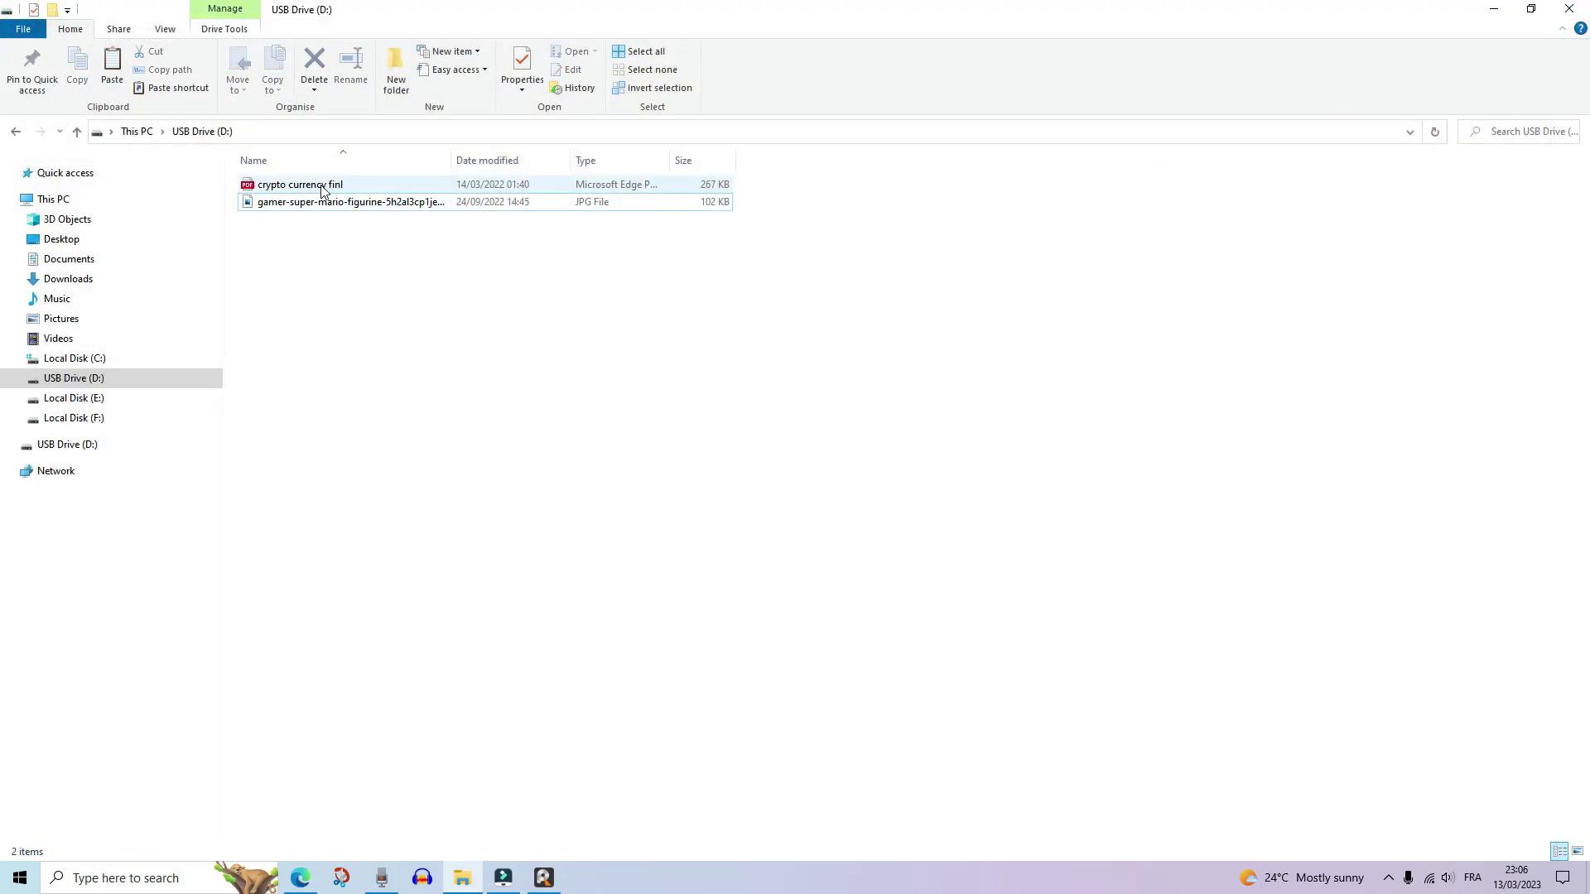
Delete both the crypto currency finl file and the Mario JPG from the drive
click(389, 269)
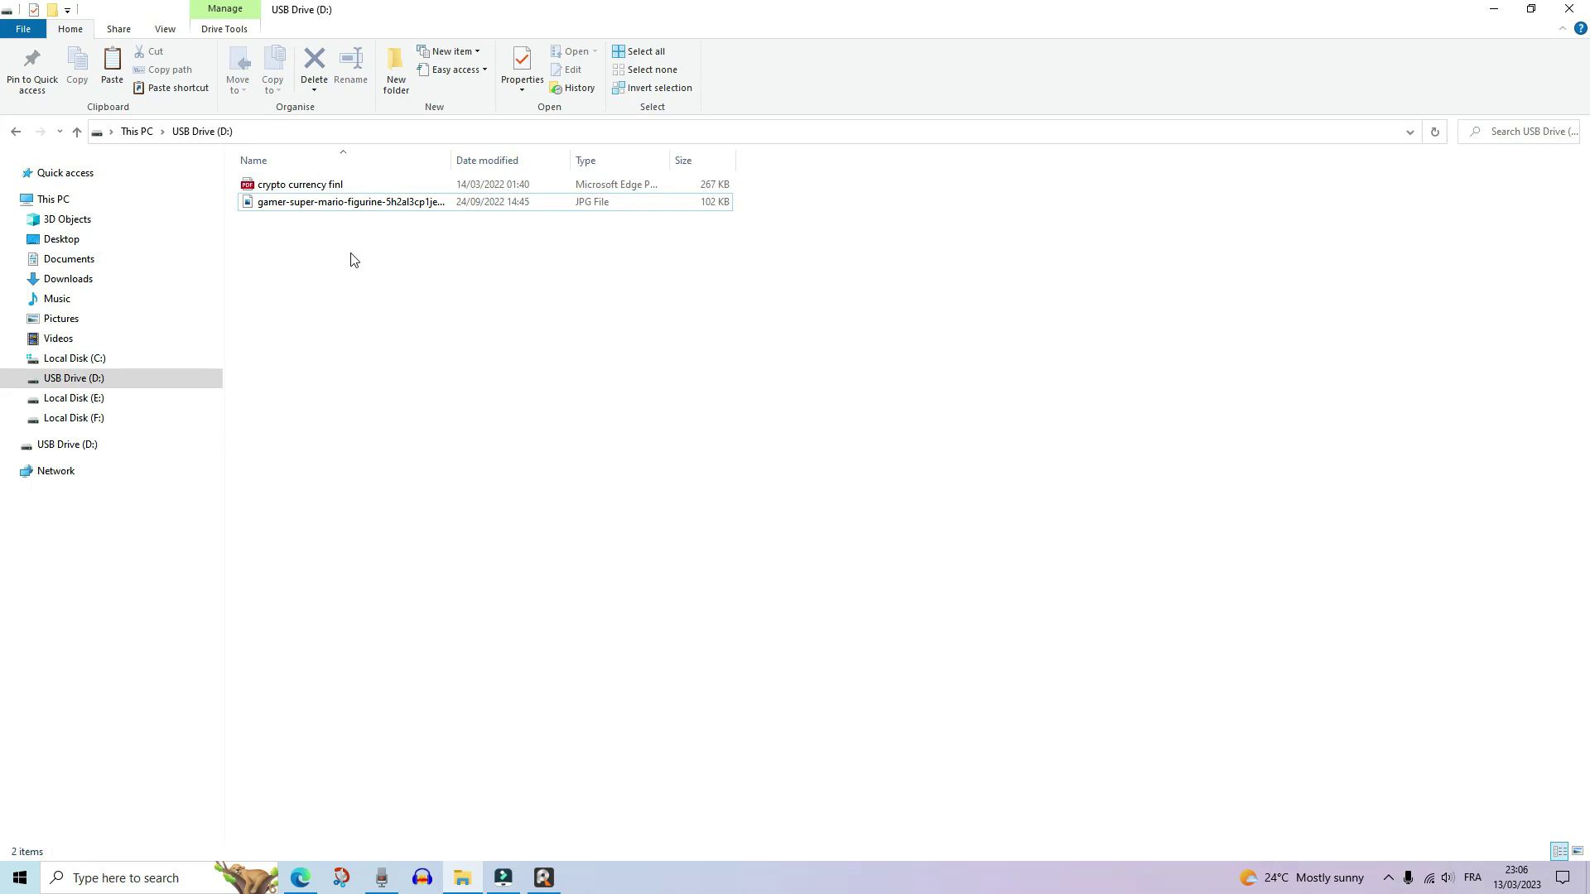
drag(325, 300, 345, 182)
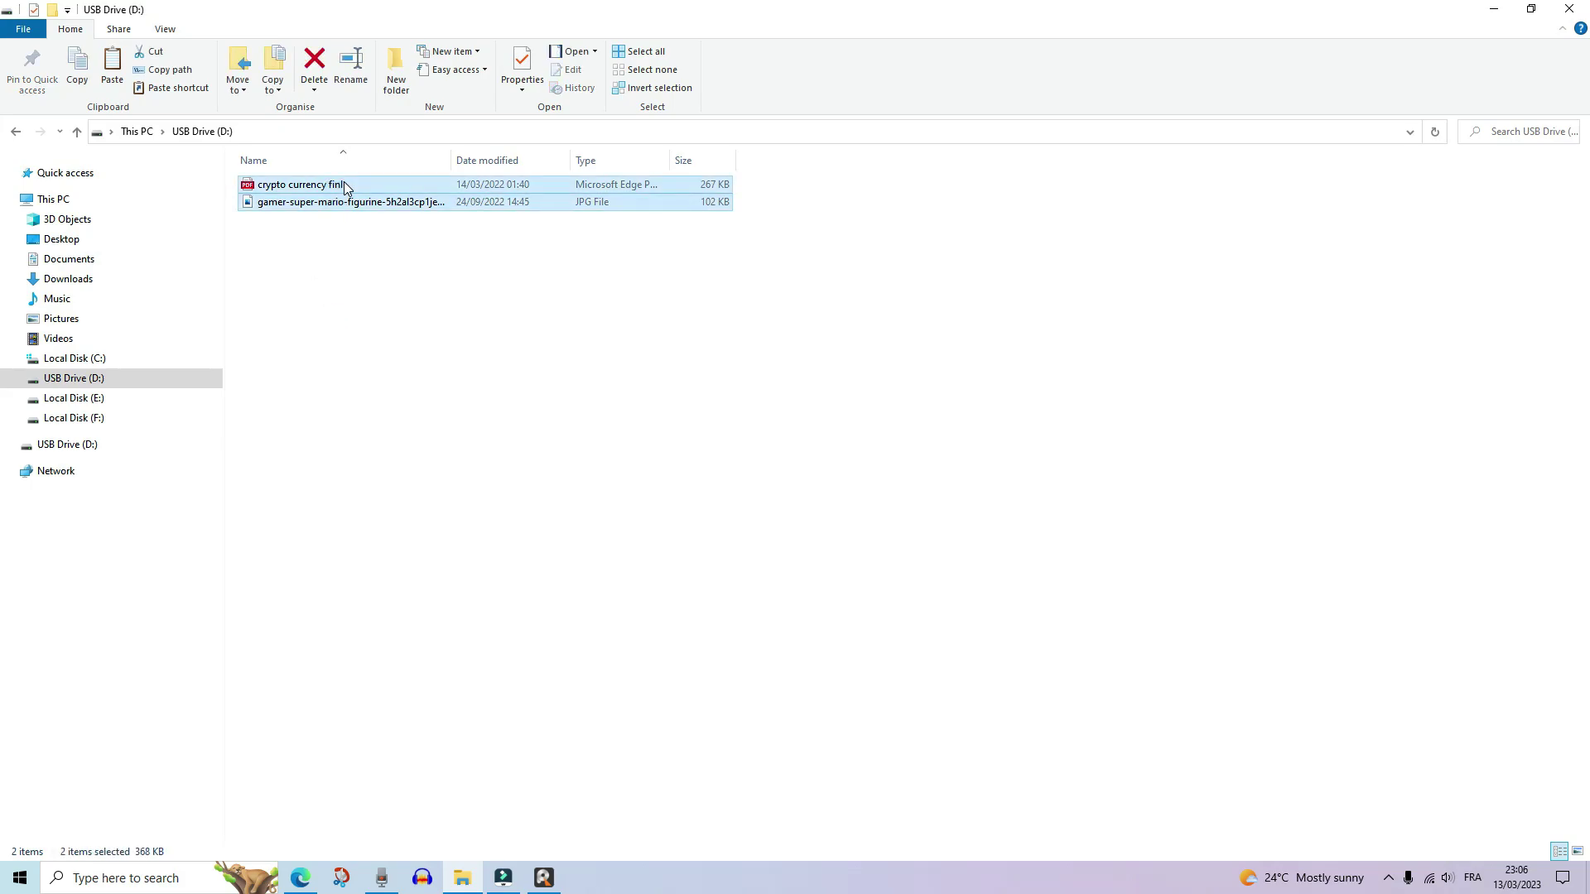
right_click(345, 182)
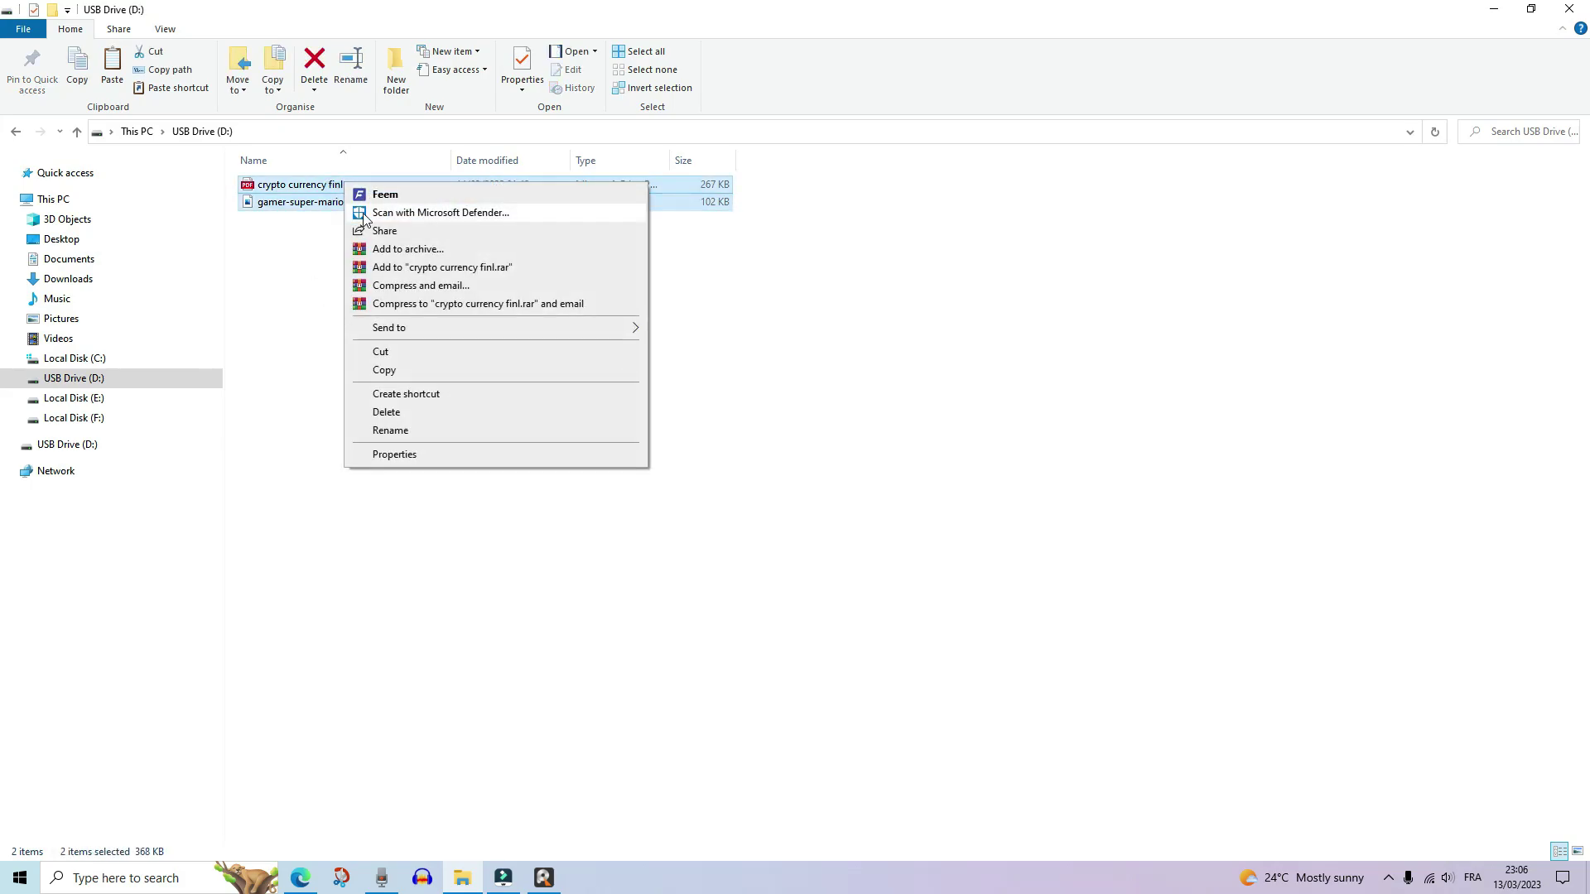
click(386, 412)
click(855, 455)
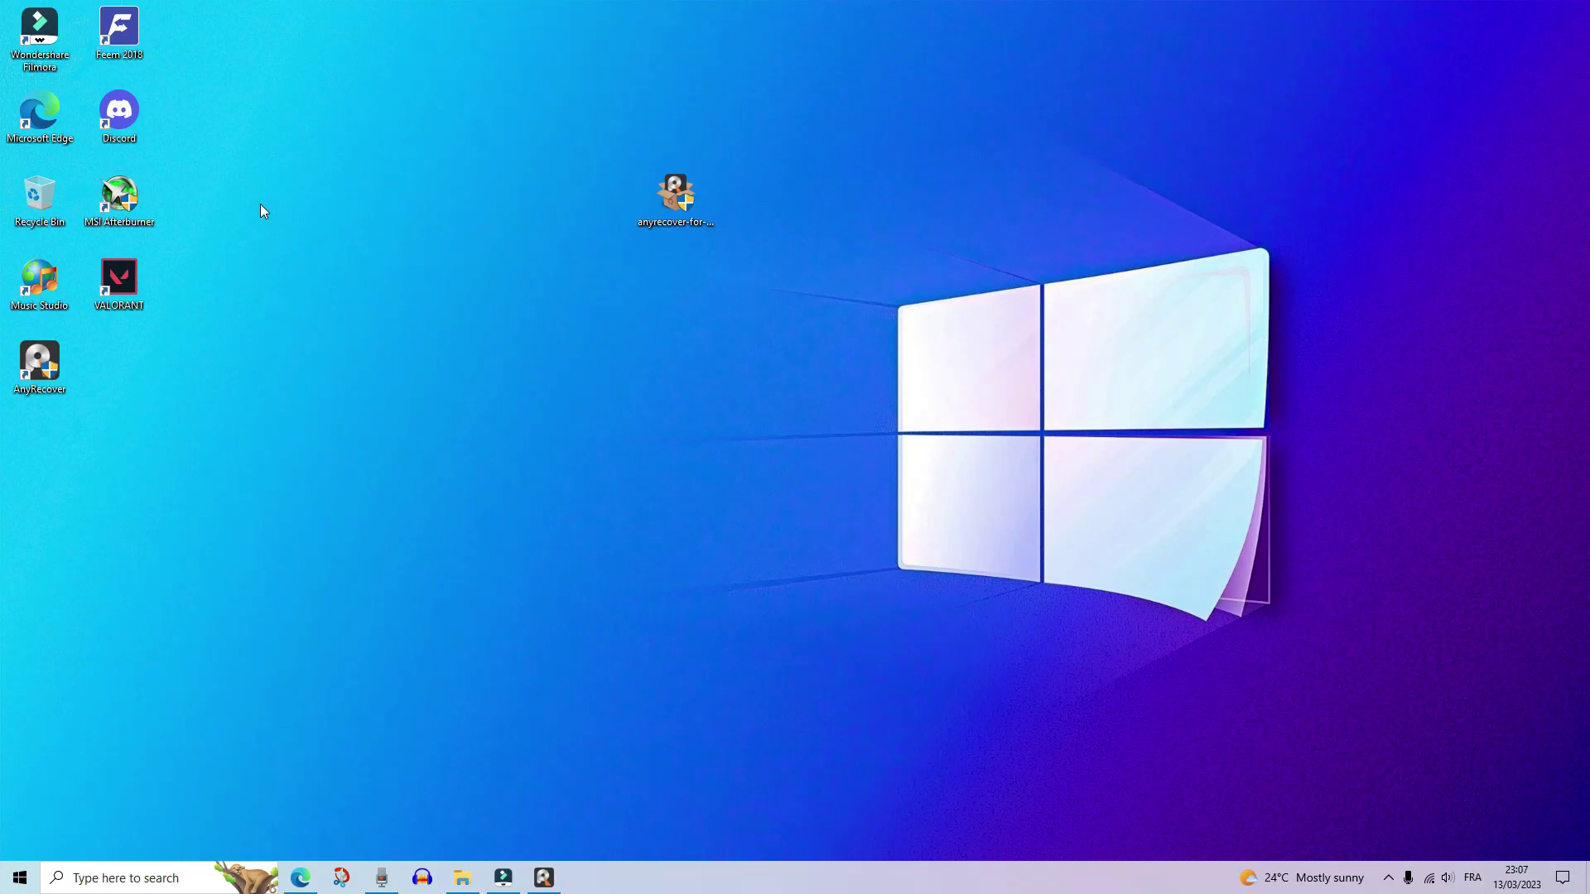
Check that the Recycle Bin is empty
double_click(33, 198)
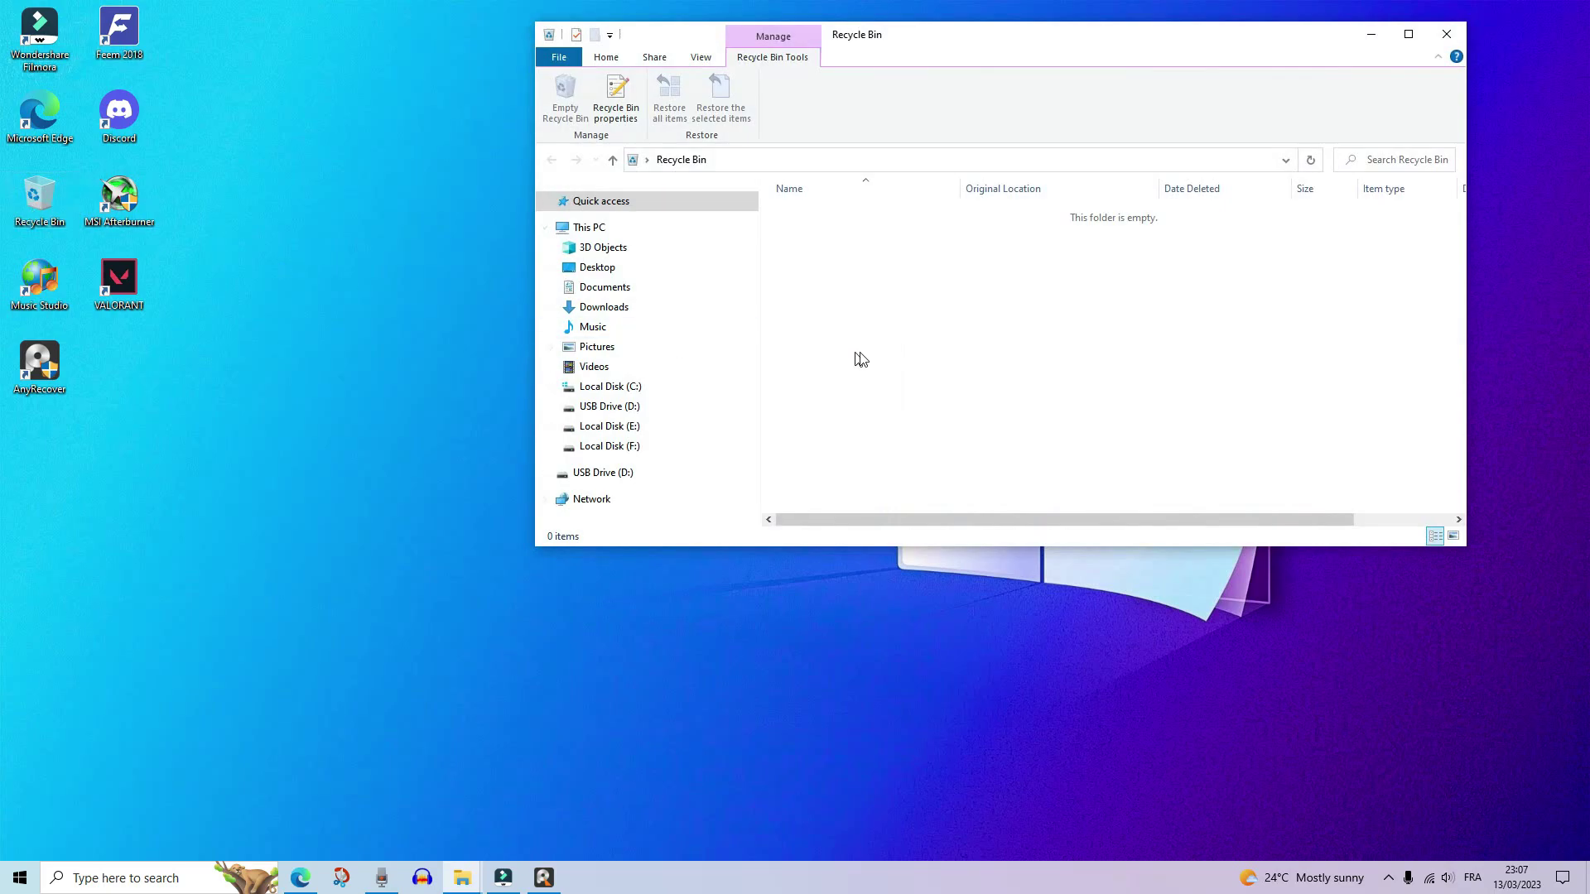
drag(805, 263, 954, 335)
click(1447, 34)
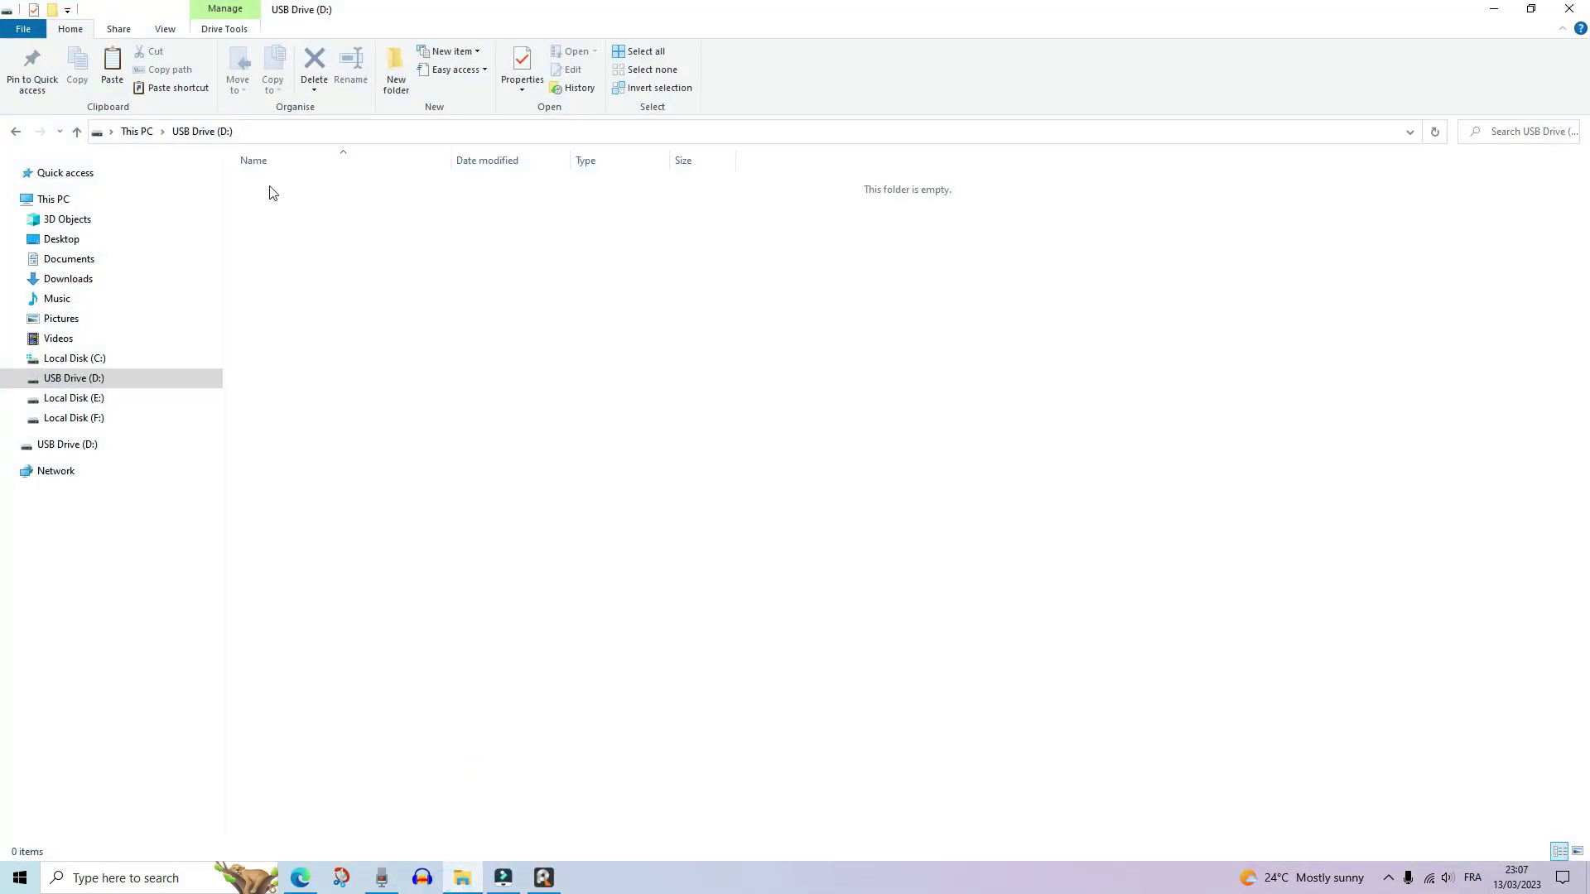
Refresh USB Drive (D:) to confirm it is empty, then return to AnyRecover
click(51, 199)
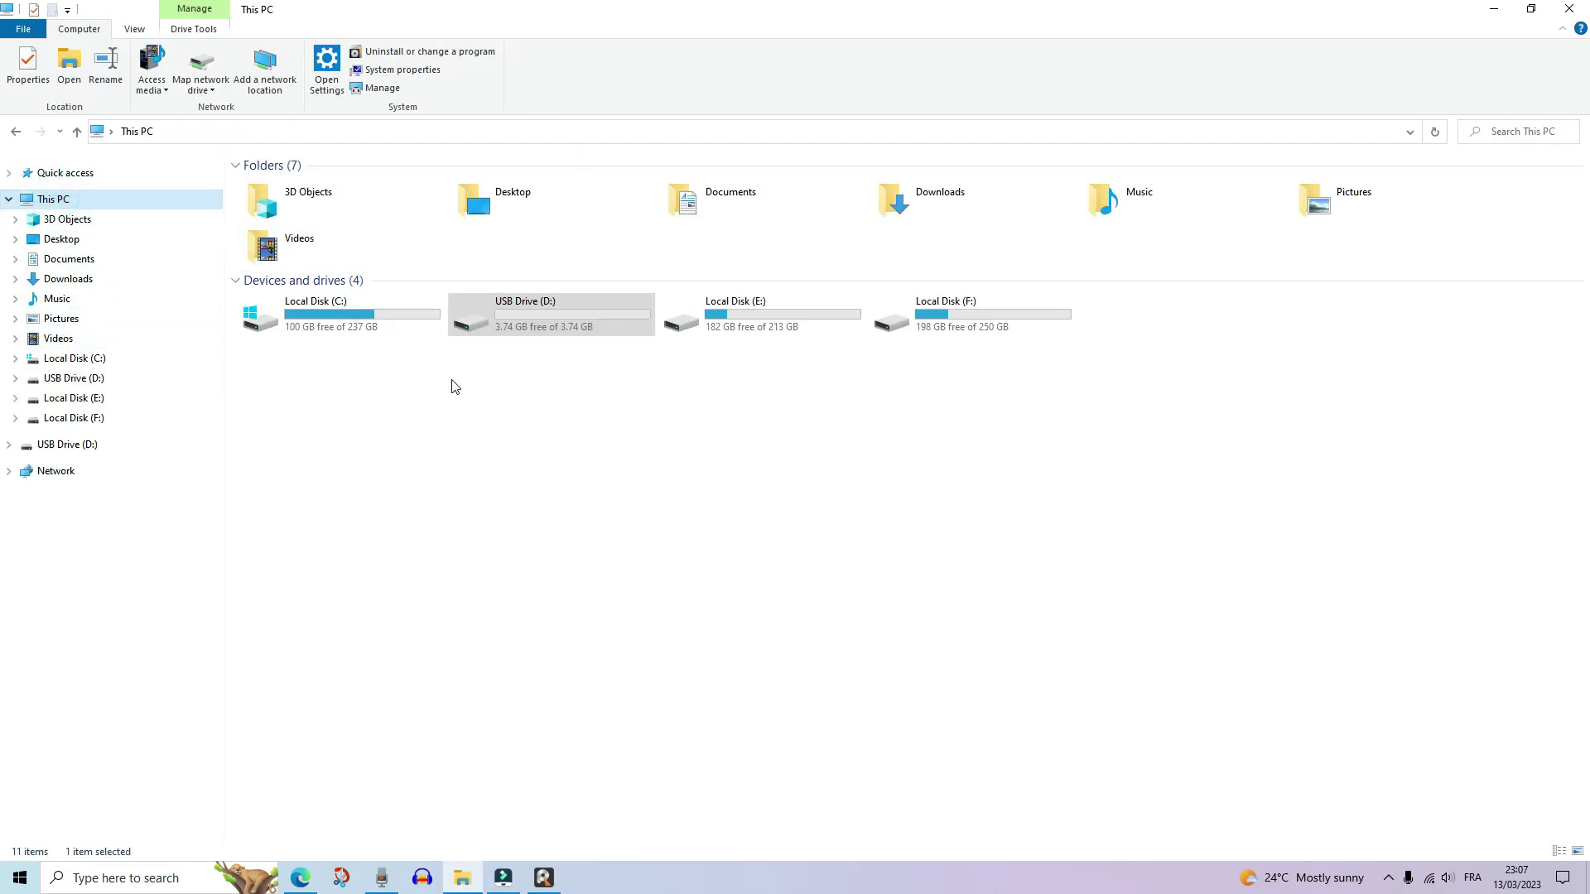
click(514, 315)
double_click(514, 316)
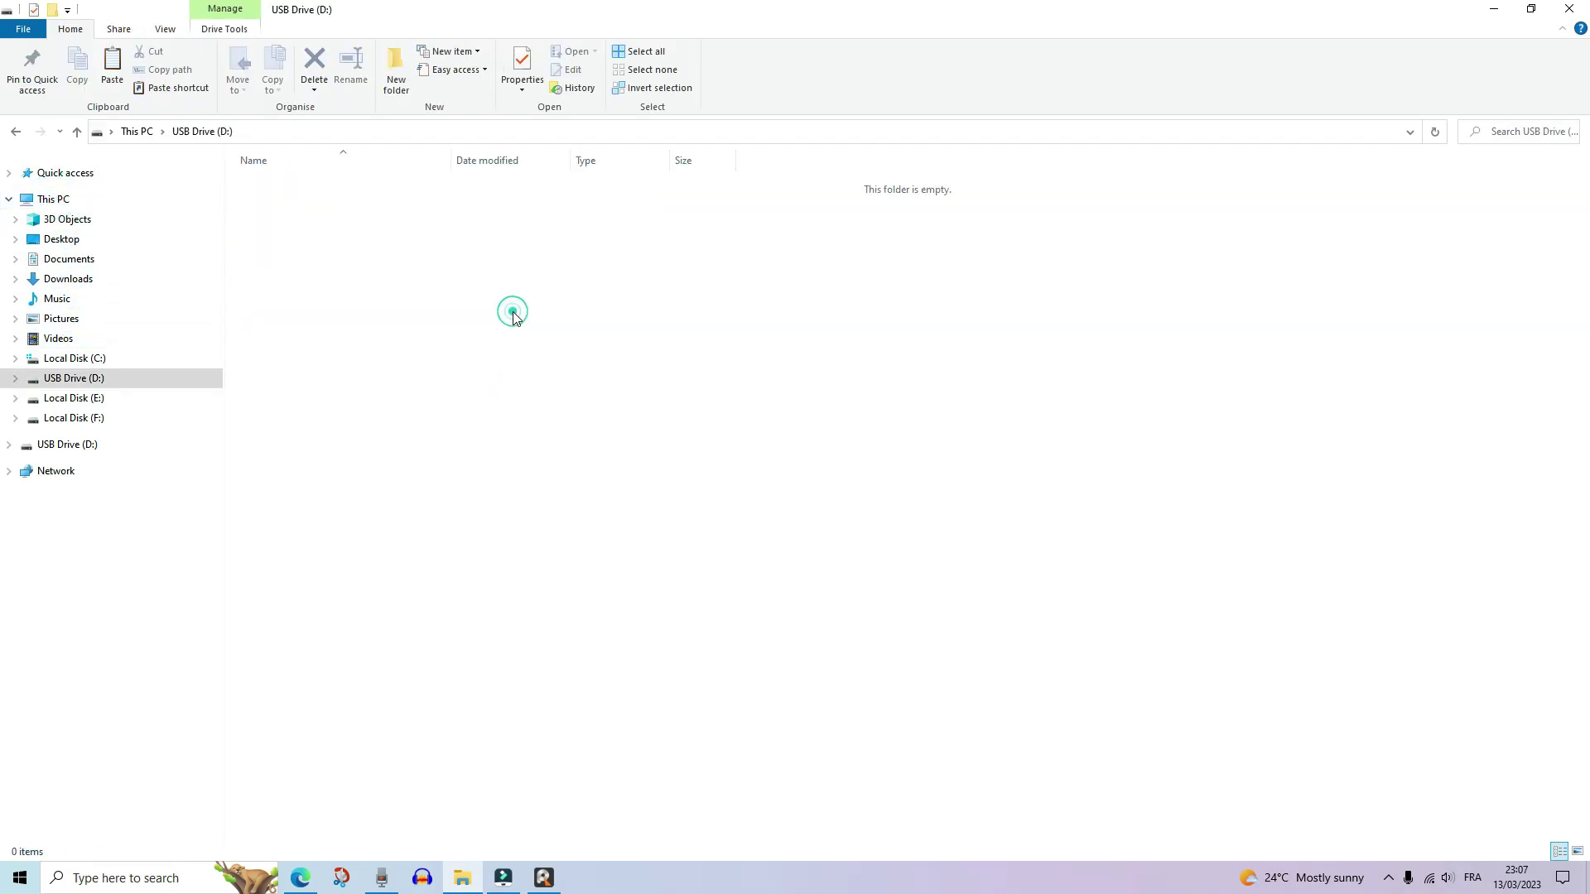
right_click(385, 260)
click(431, 328)
click(1569, 9)
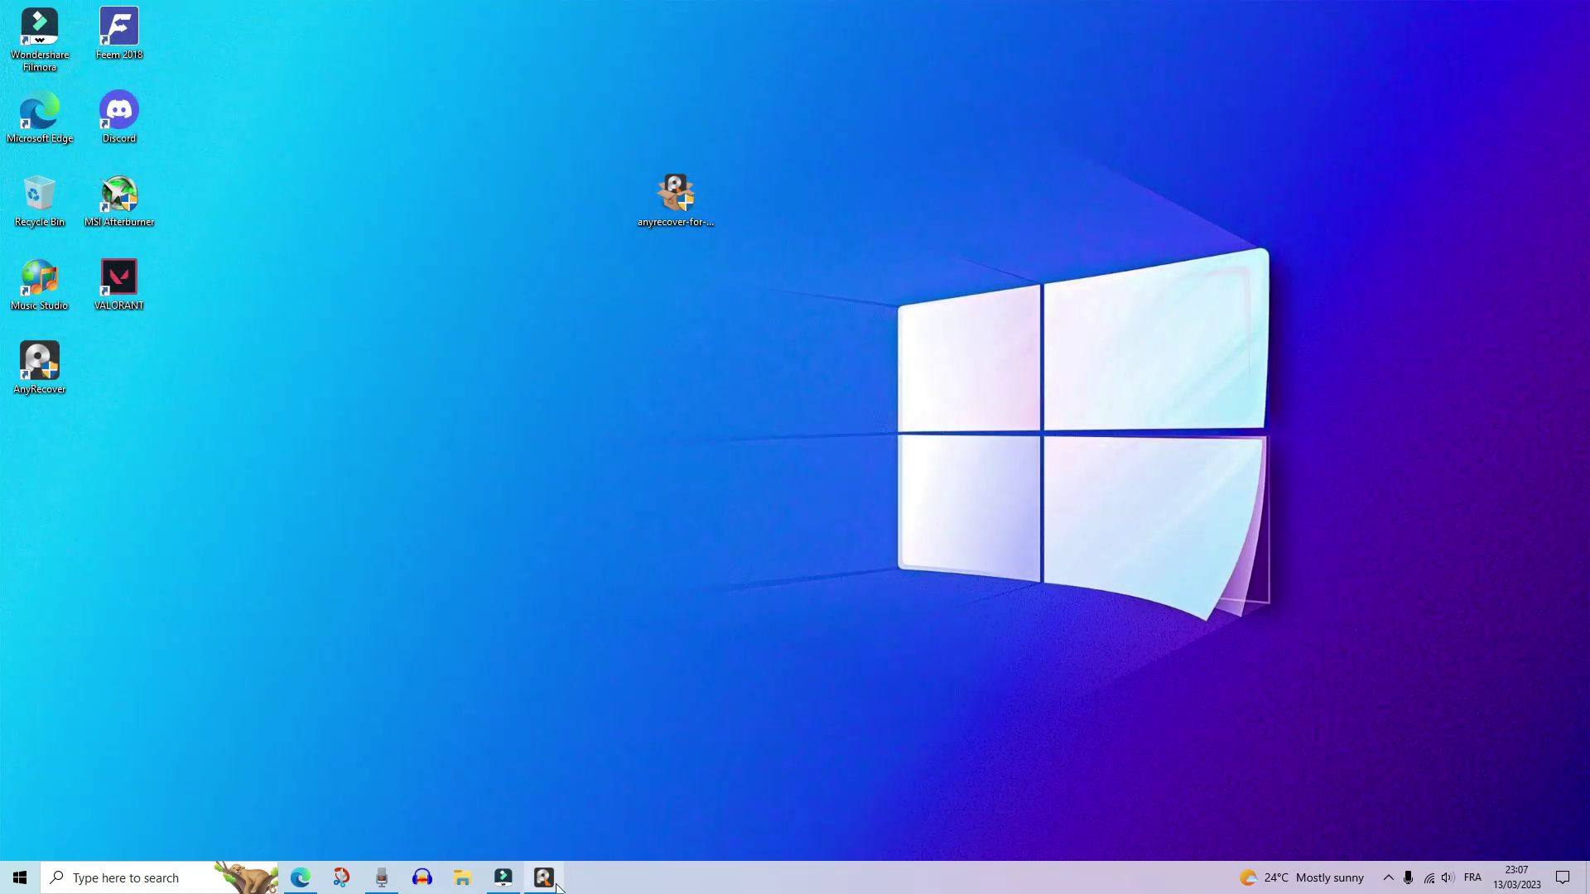
click(558, 886)
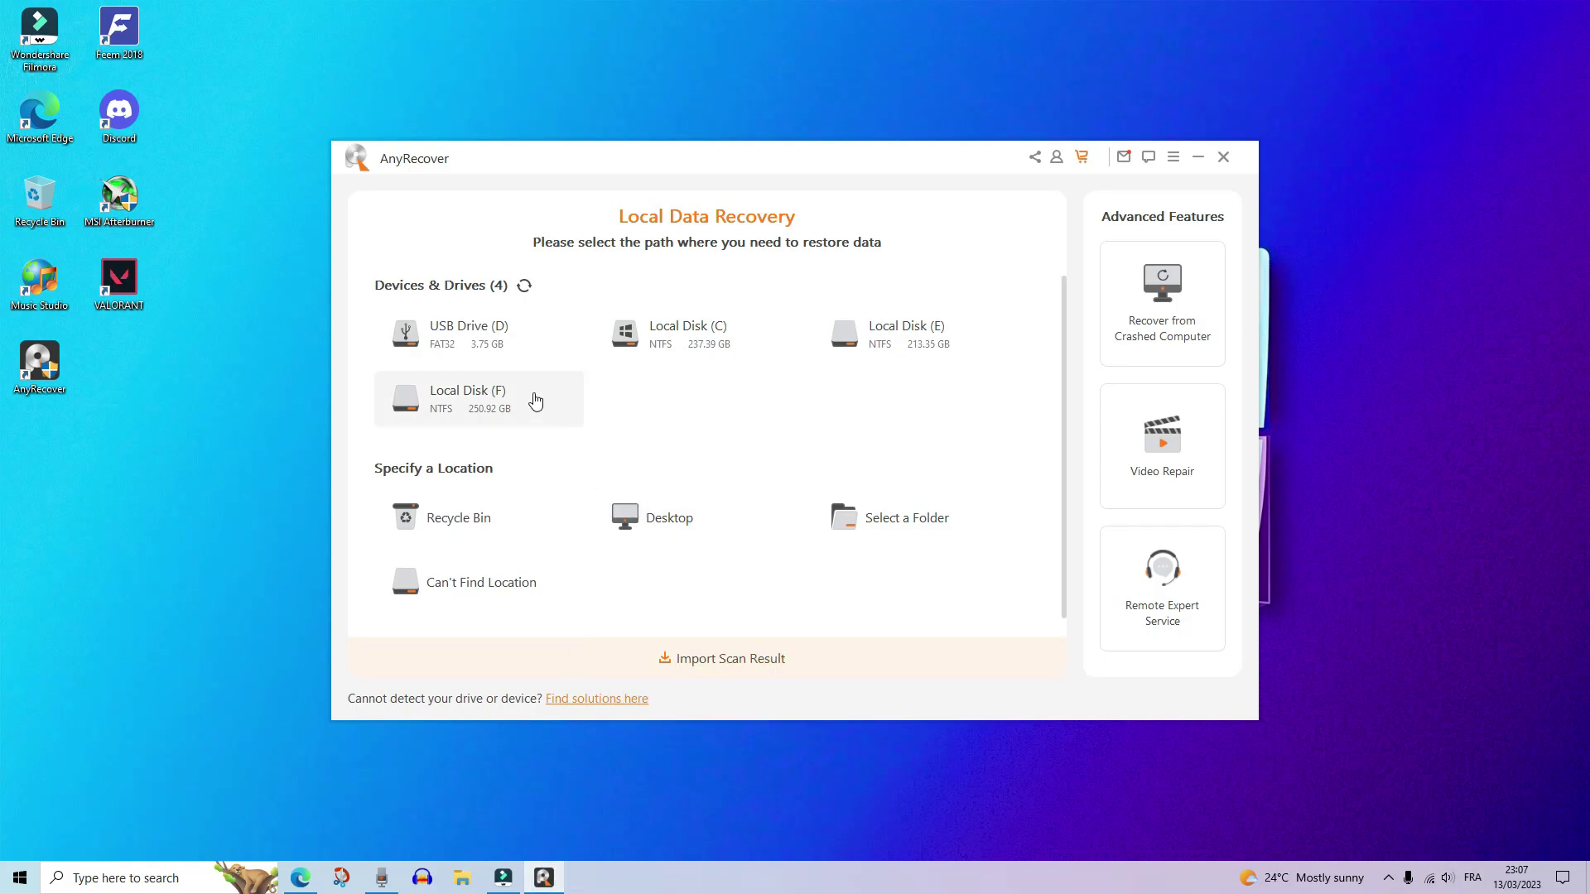
Start a deep scan of USB Drive (D) from Local Data Recovery
click(464, 347)
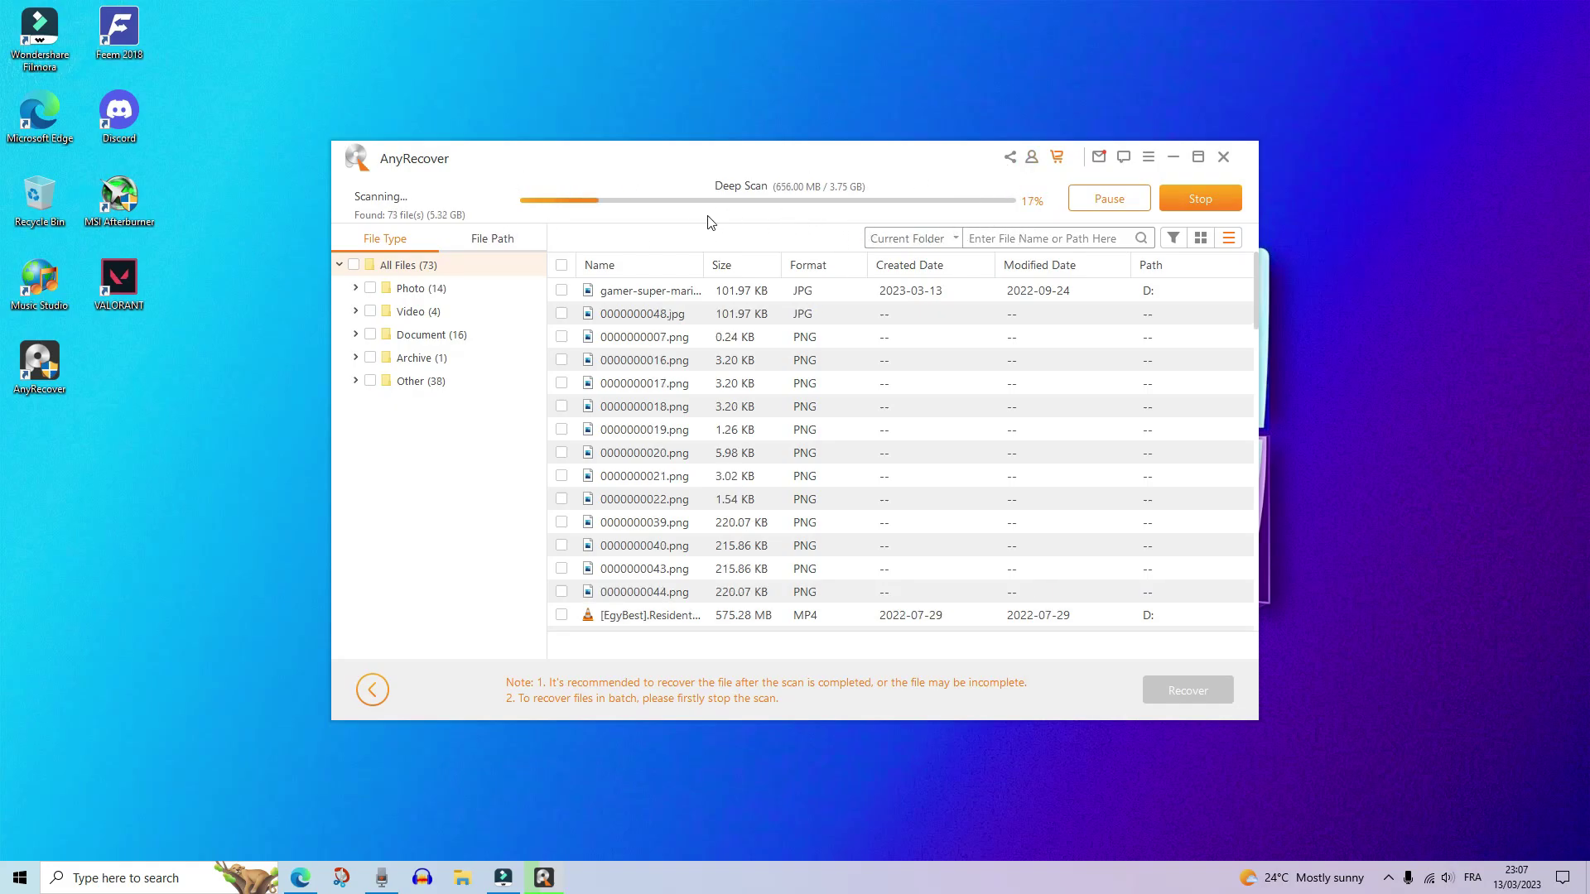
Pick the Customized date filter and browse results until the scan finishes with 642 files
click(1173, 240)
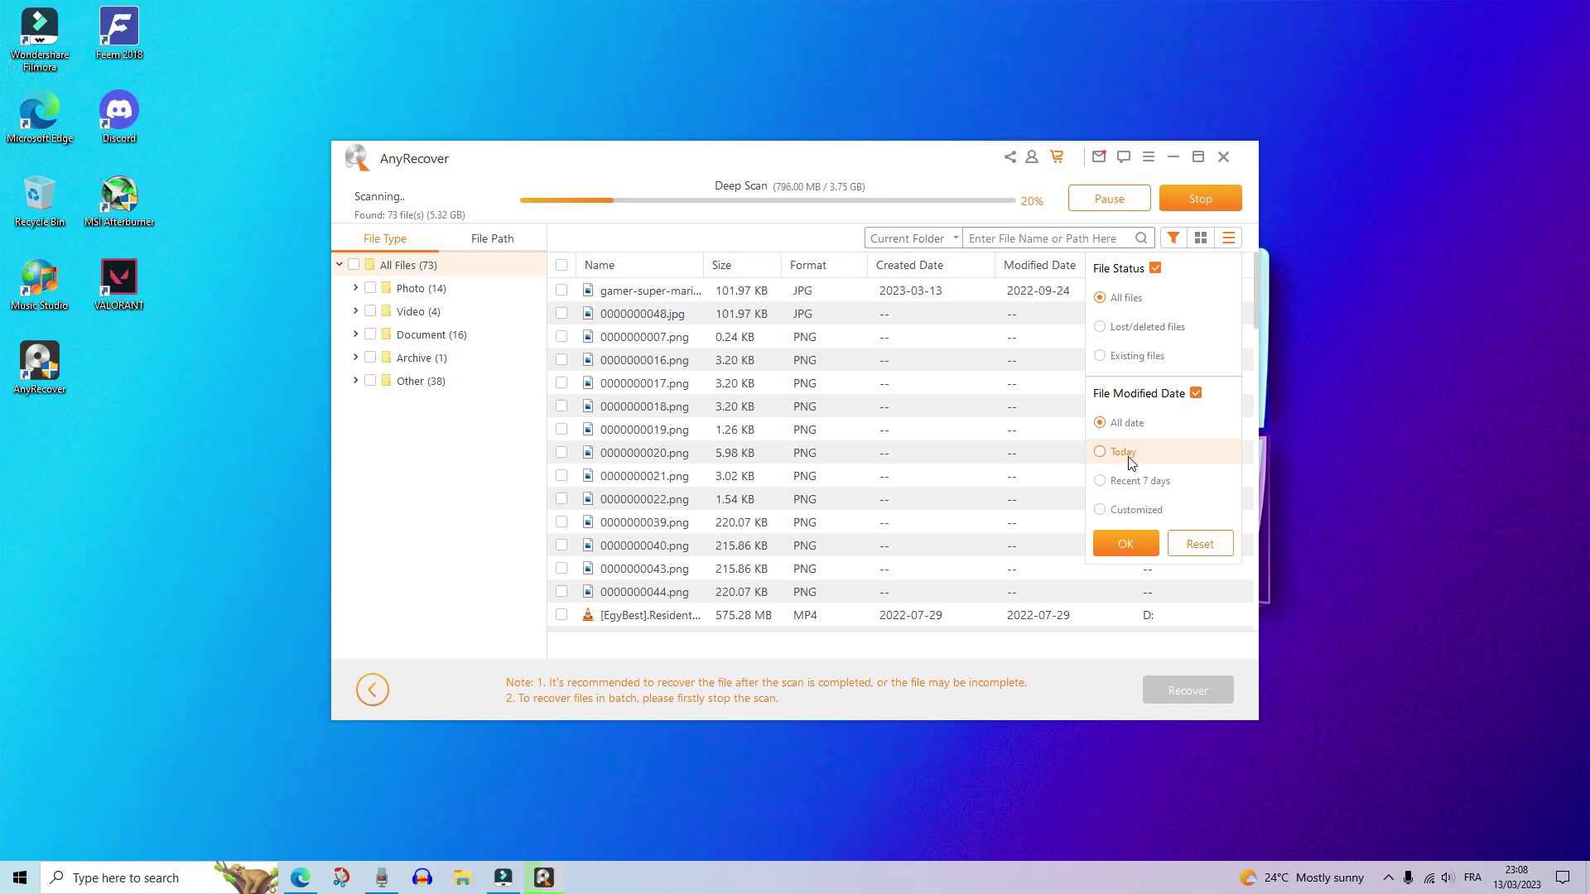
click(1135, 508)
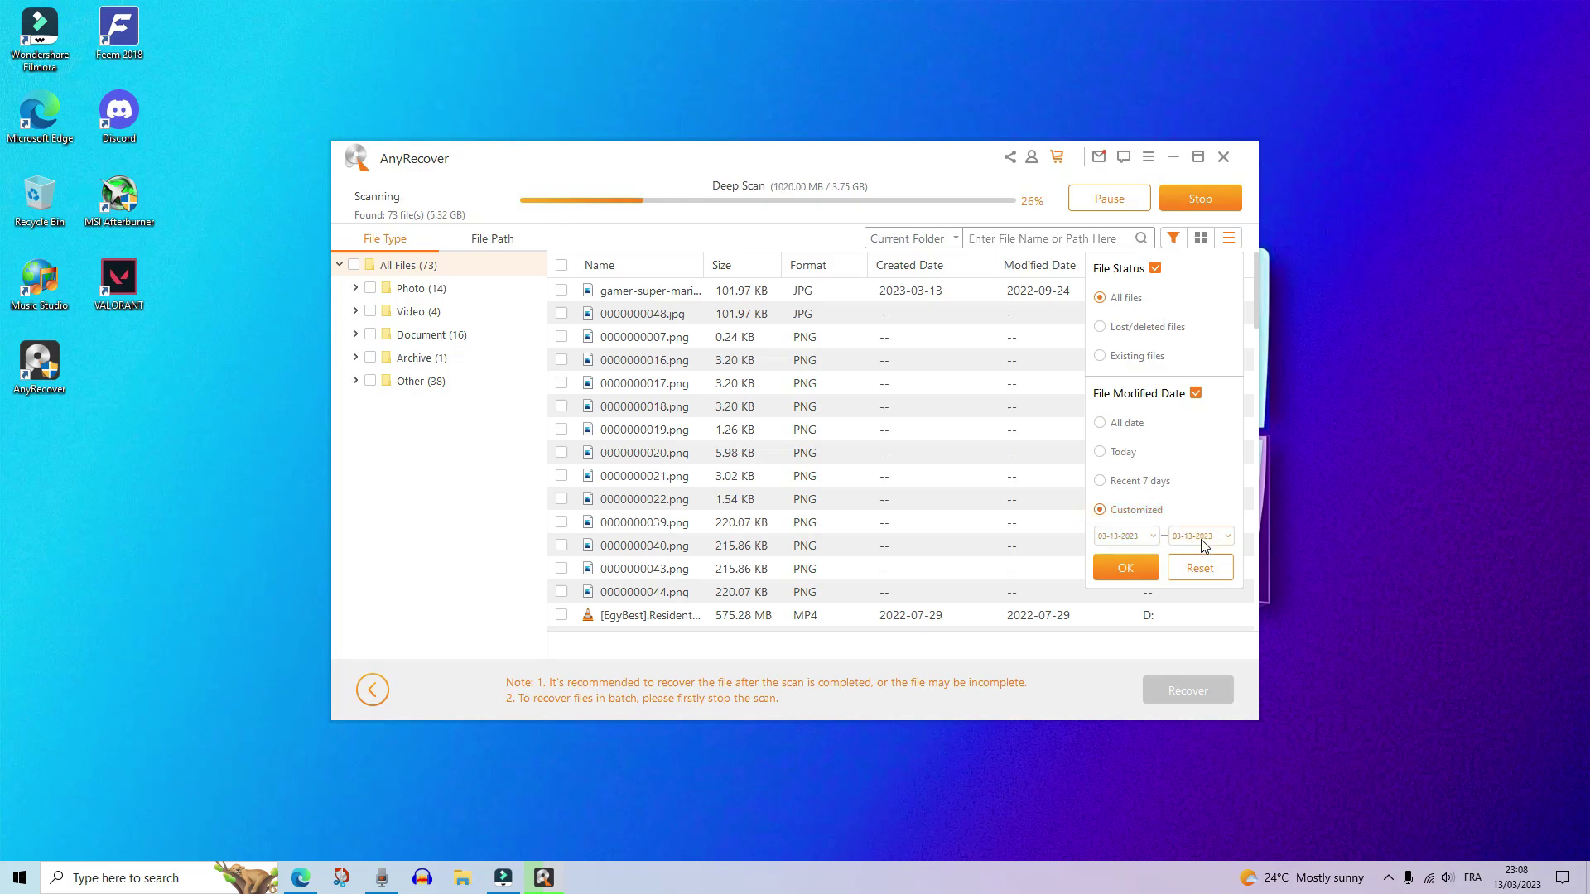
click(1126, 567)
scroll(663, 381, down, 6)
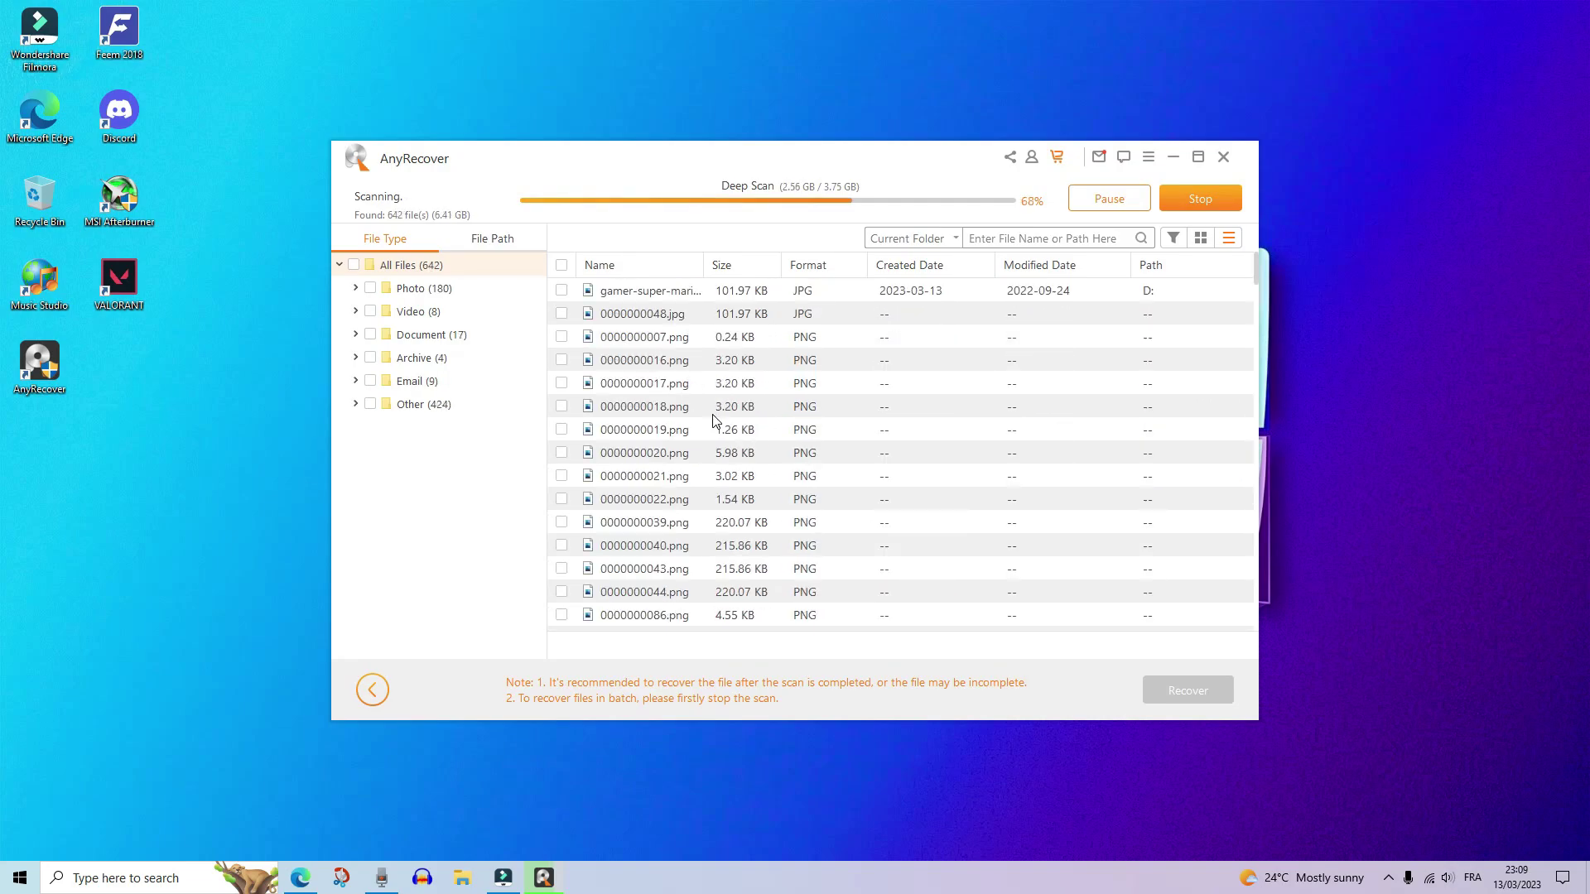
scroll(714, 423, down, 10)
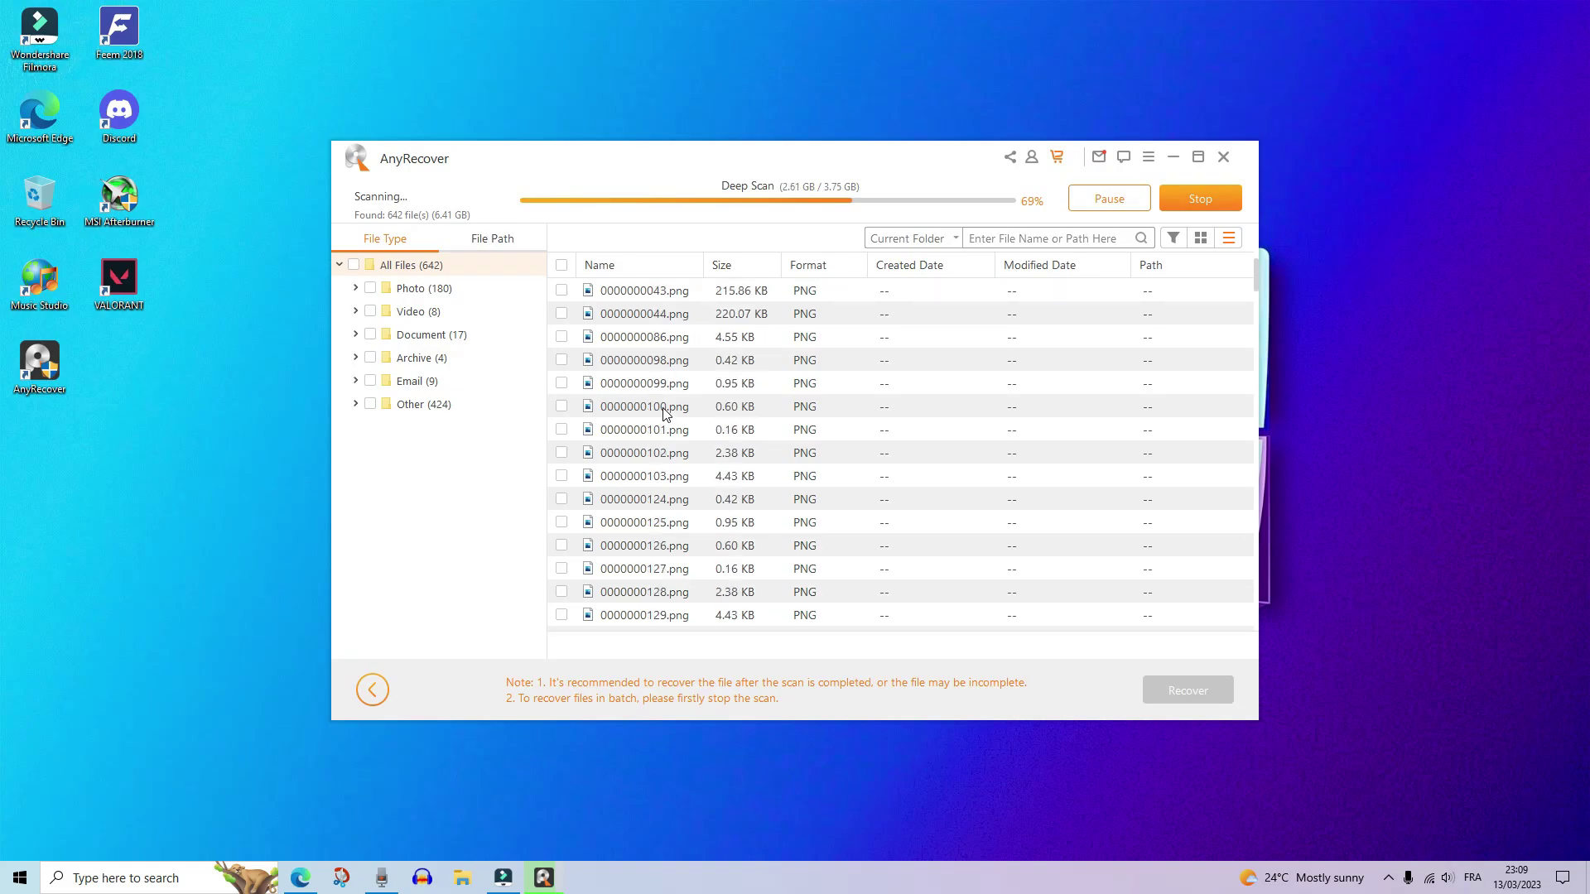
scroll(667, 414, down, 4)
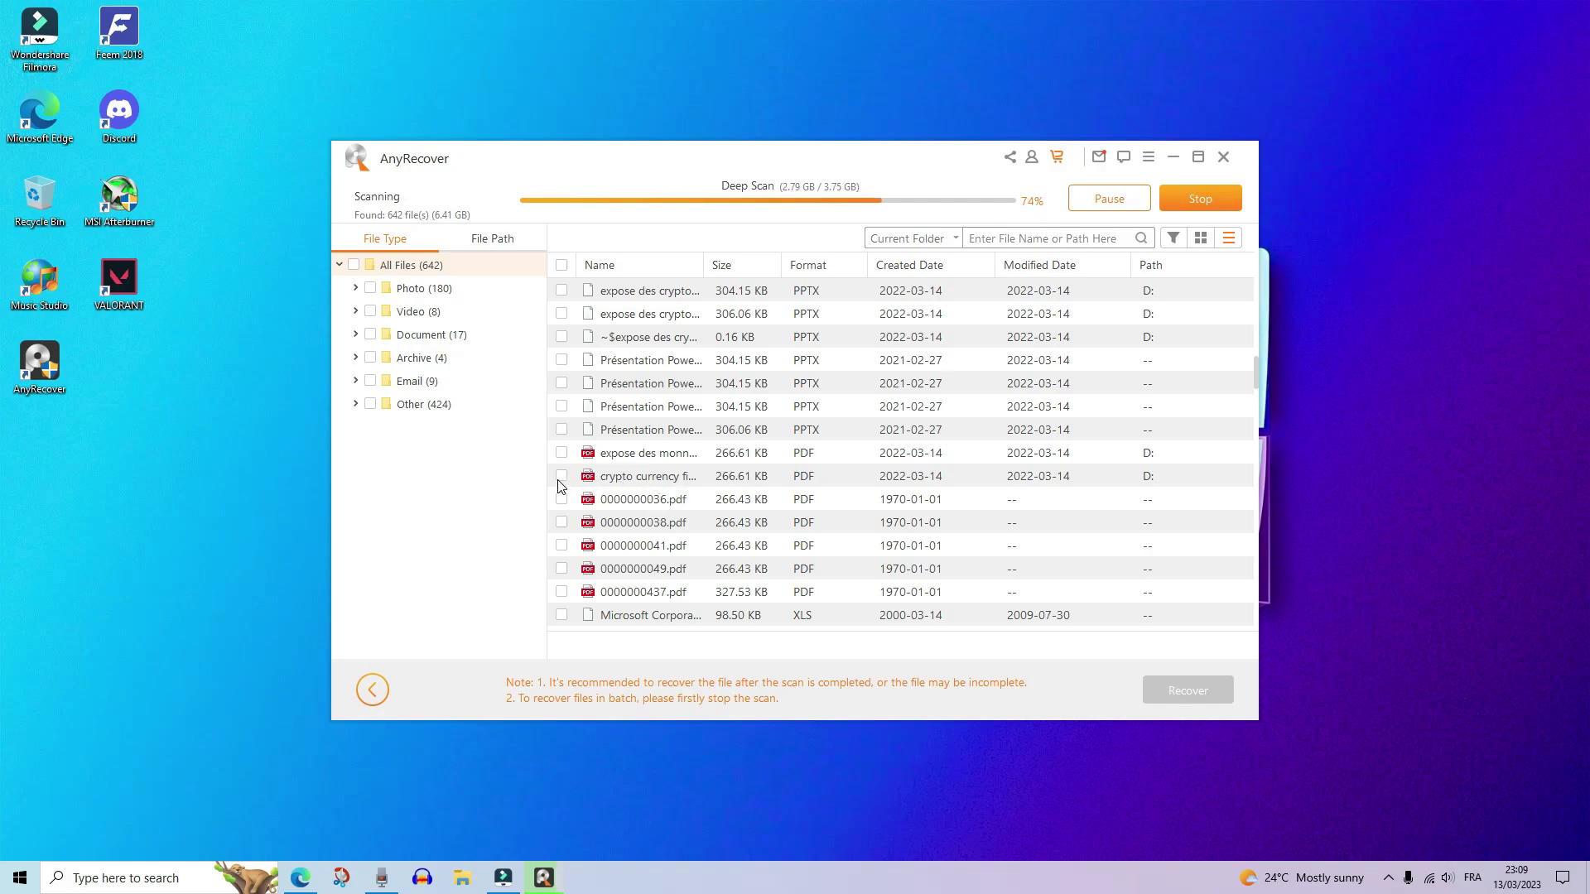
scroll(689, 490, up, 10)
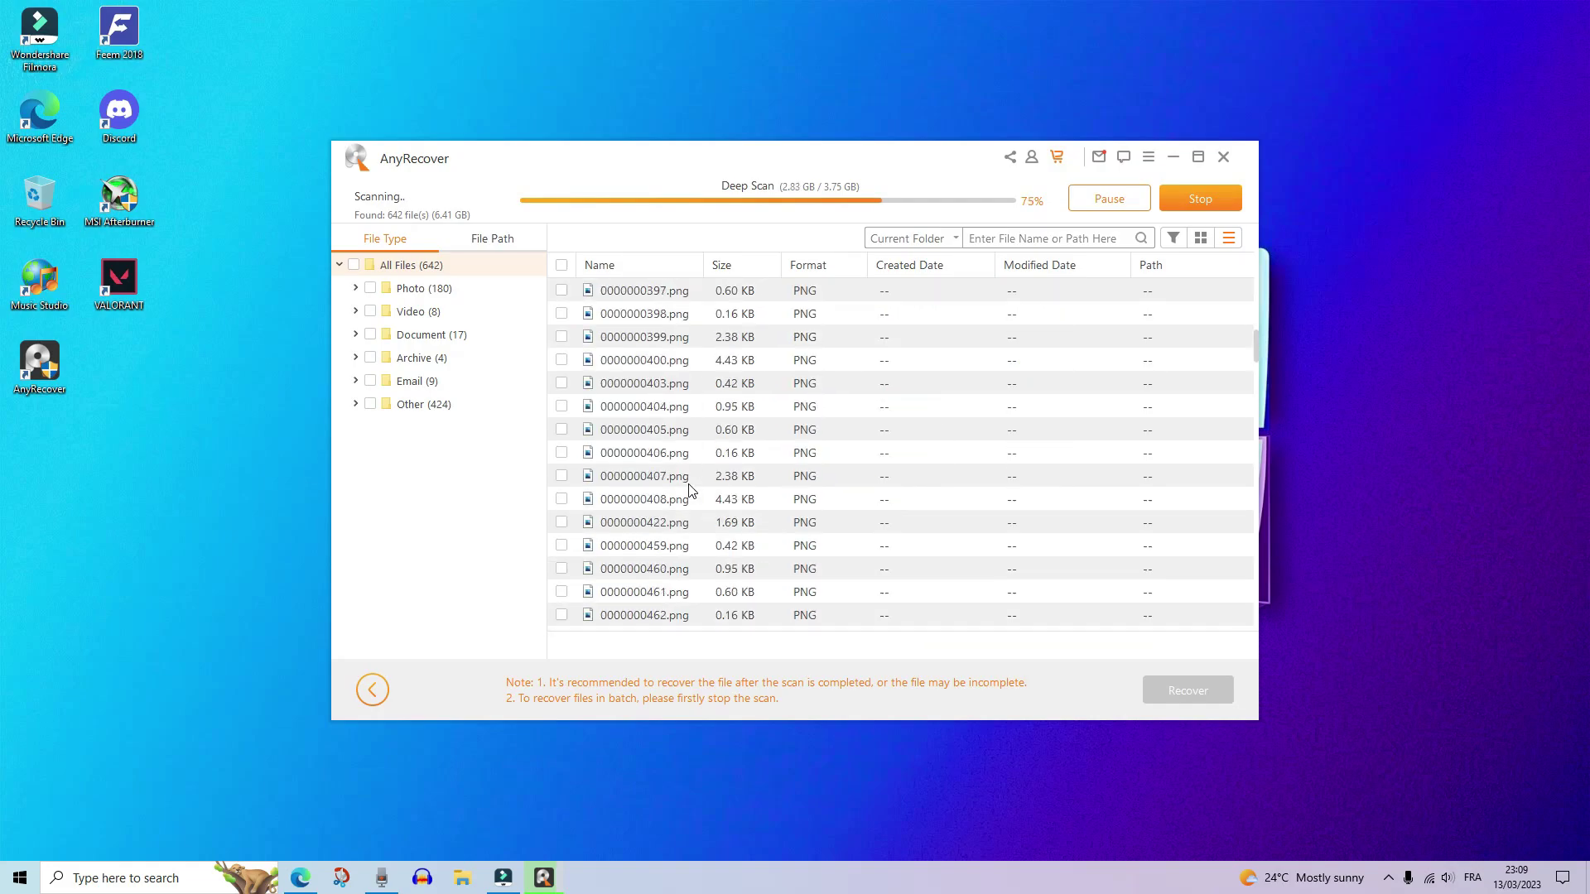
scroll(689, 491, up, 5)
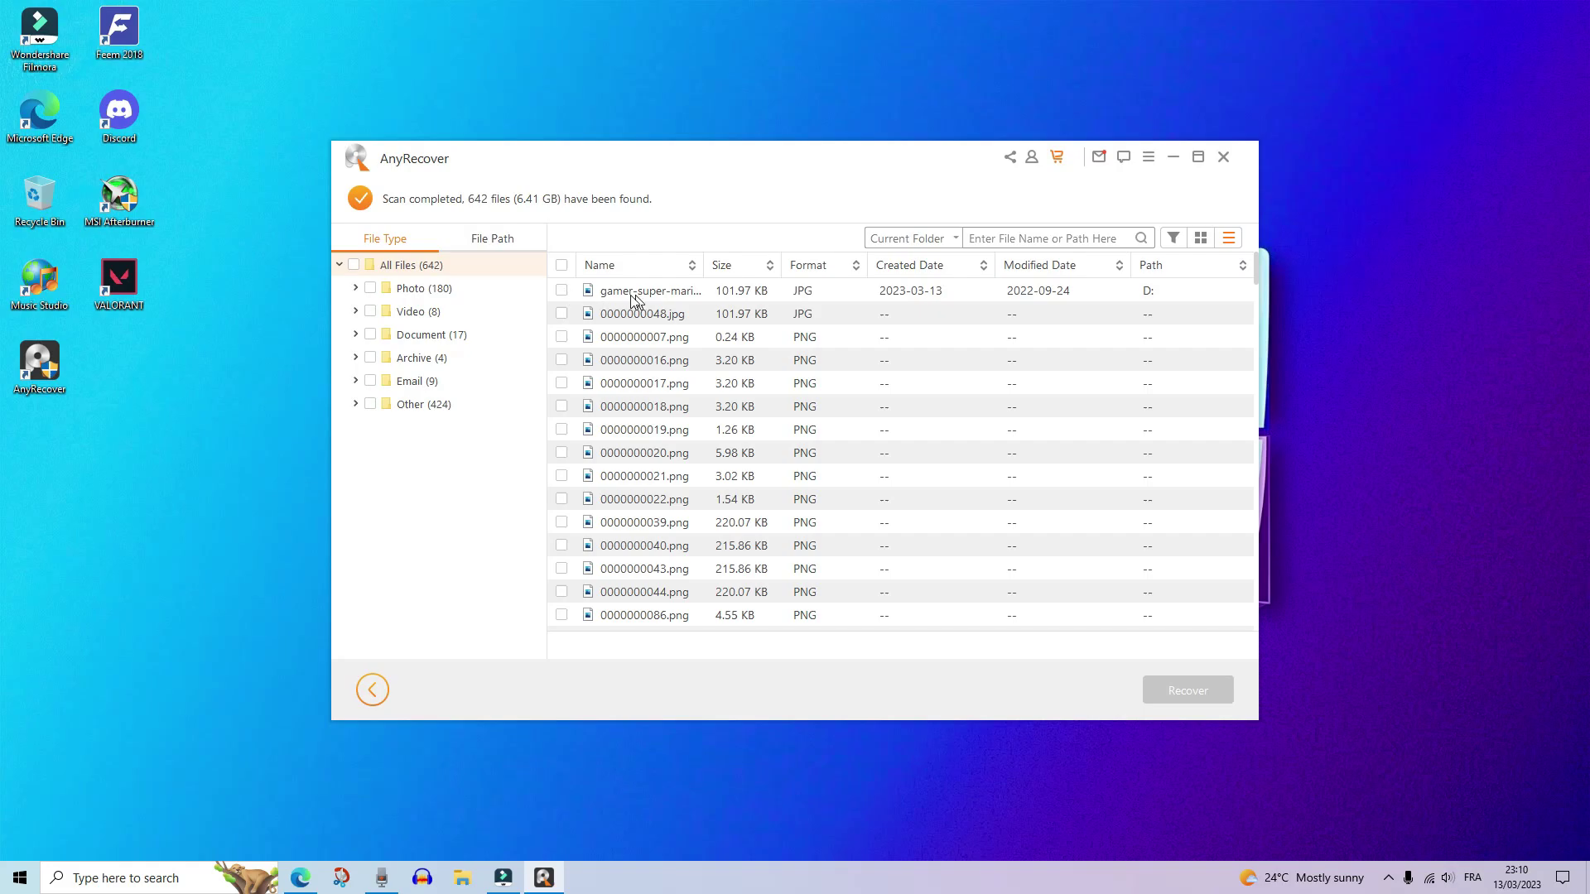
Select the gamer-super-mario JPG and the crypto currency PDF and recover them
click(562, 290)
scroll(745, 373, down, 15)
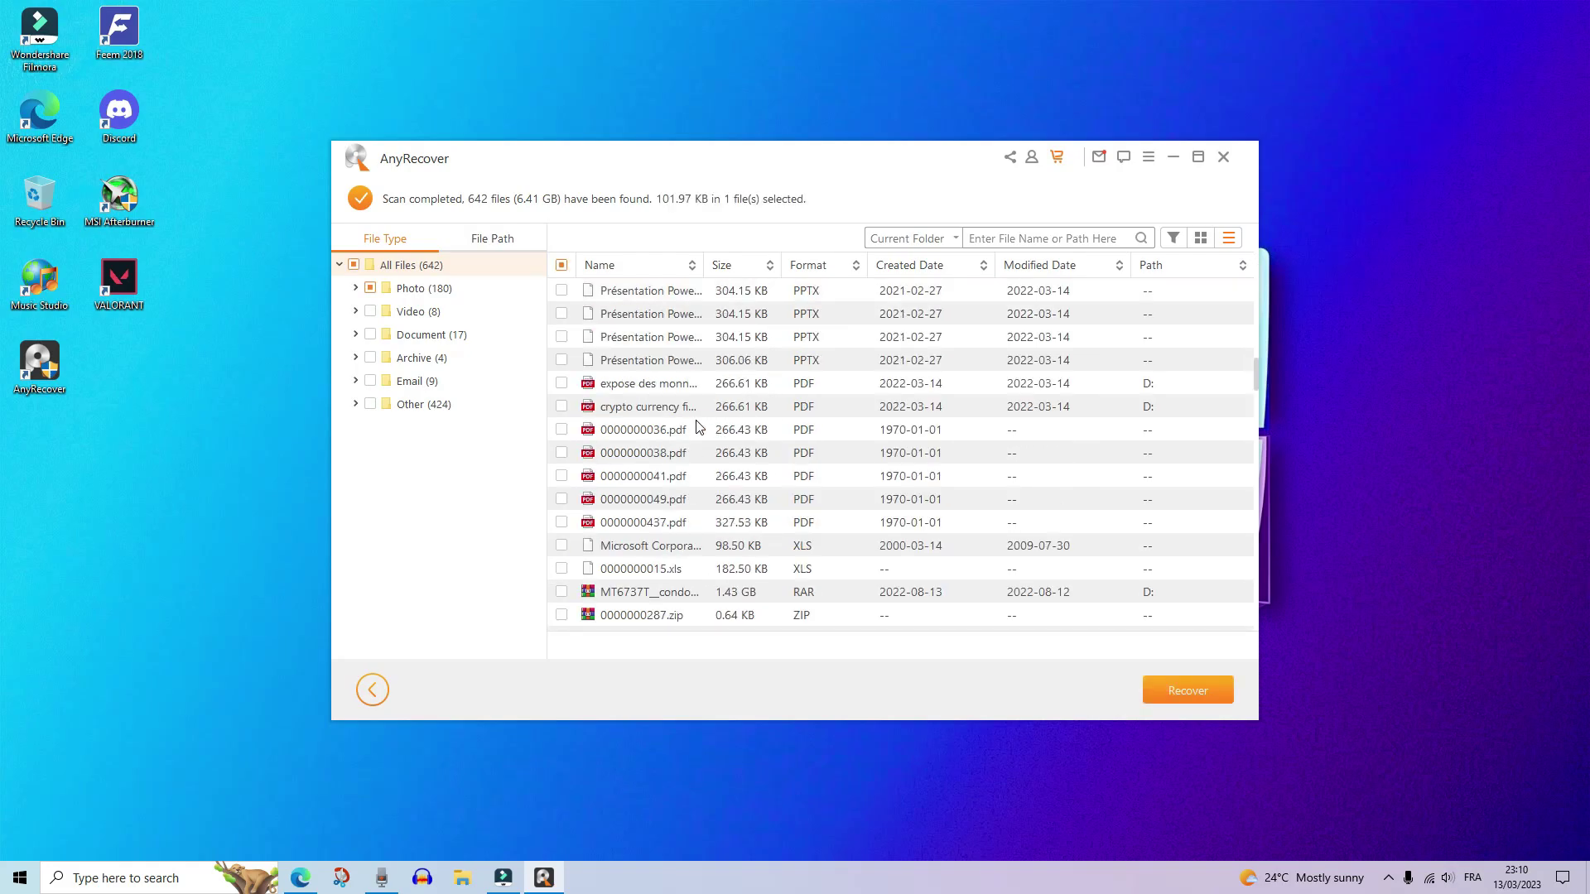
click(562, 408)
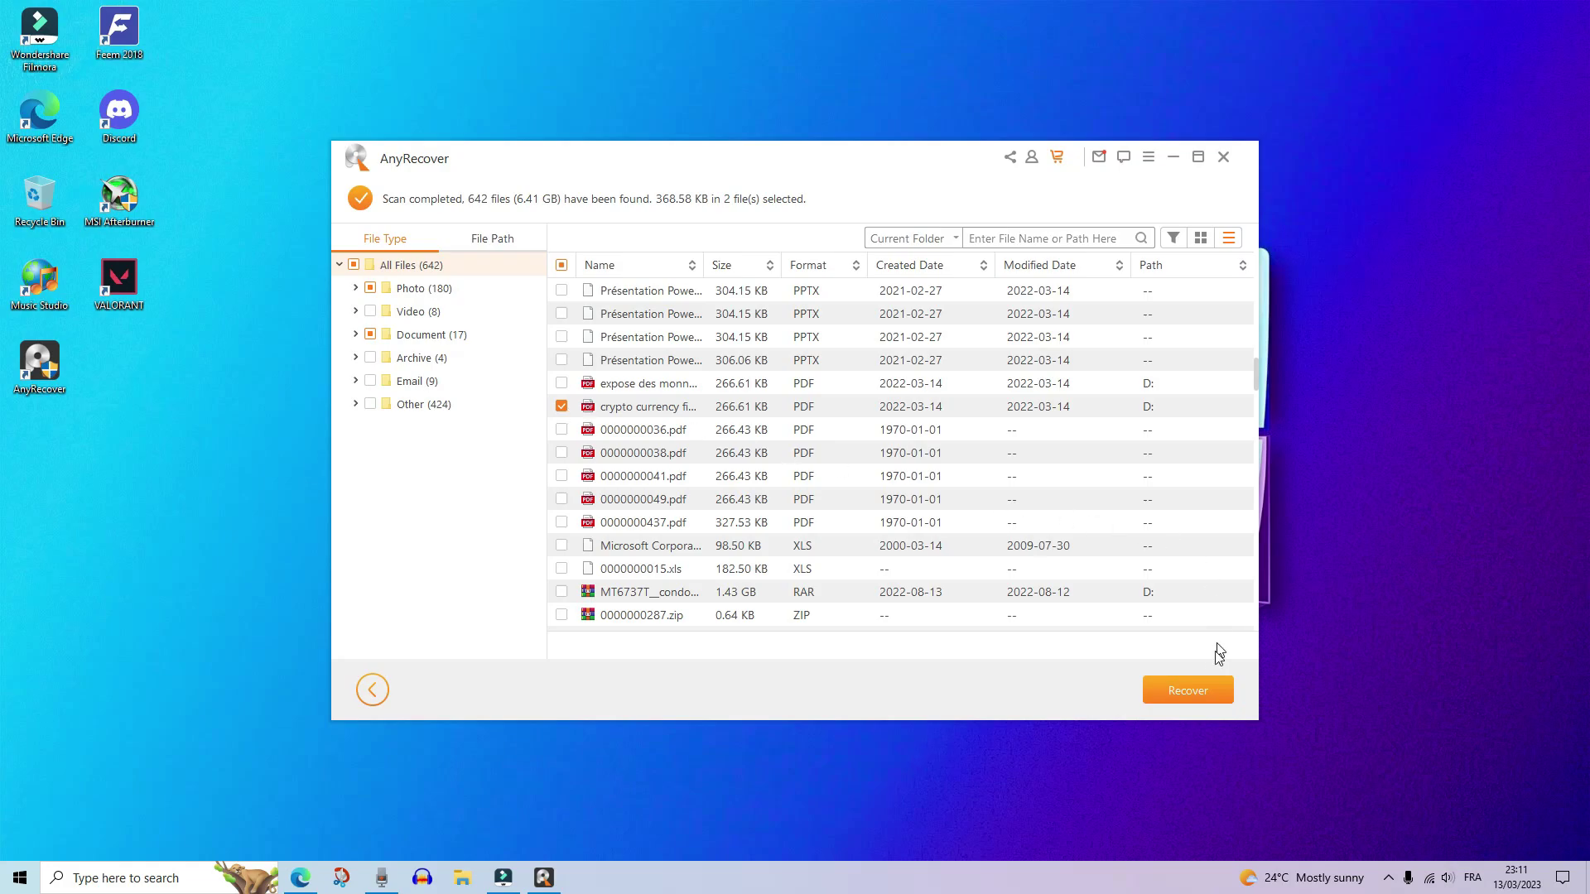
click(1179, 688)
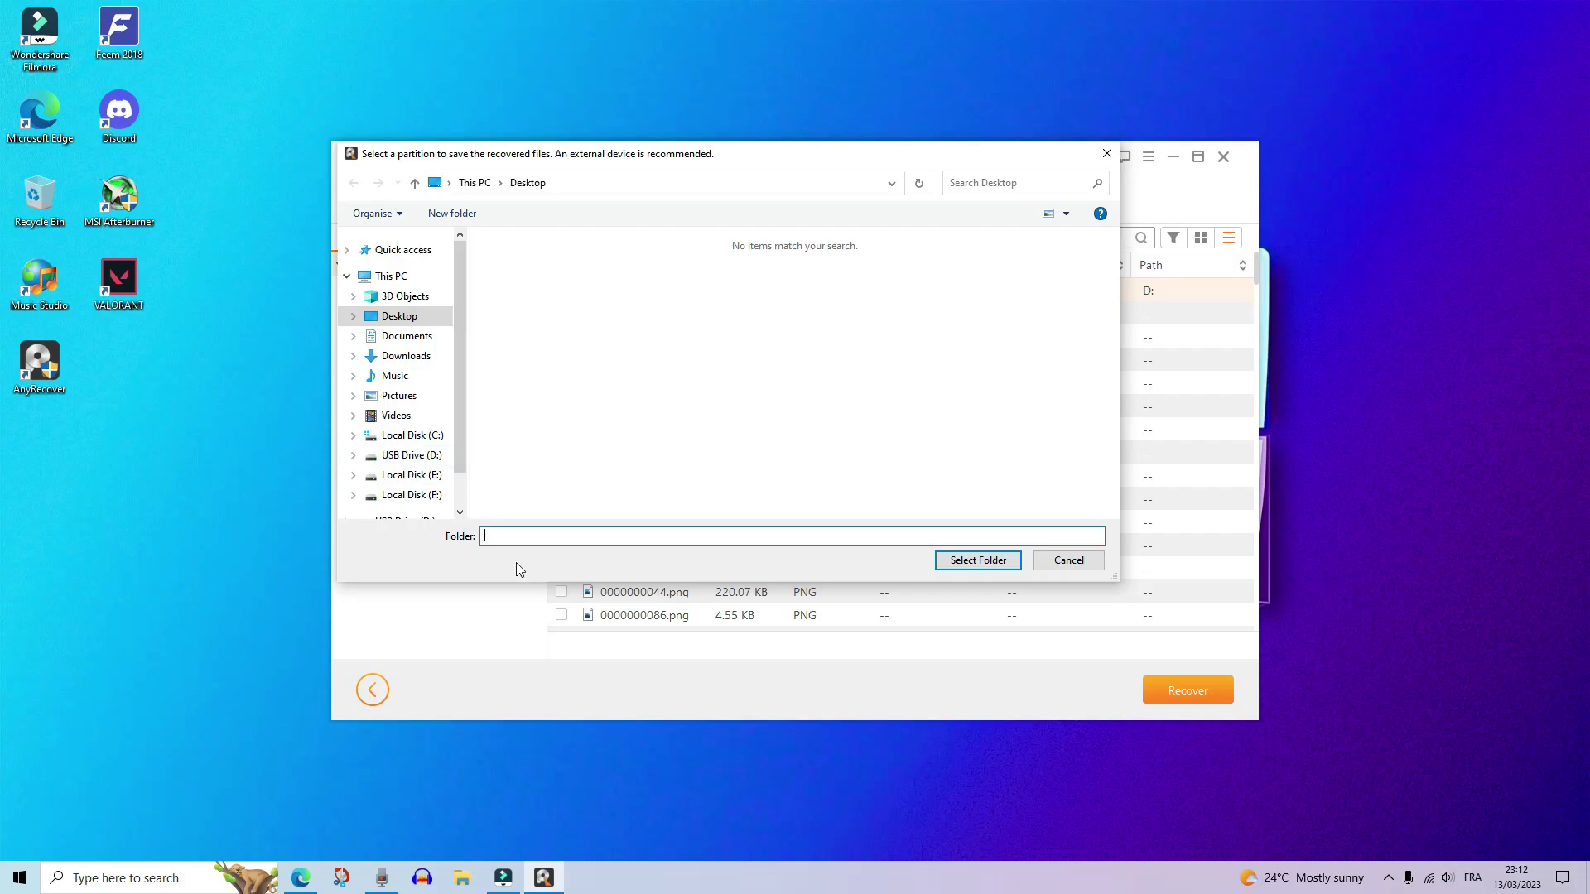
Open File Explorer beside AnyRecover and check the contents of USB Drive (D:)
click(462, 877)
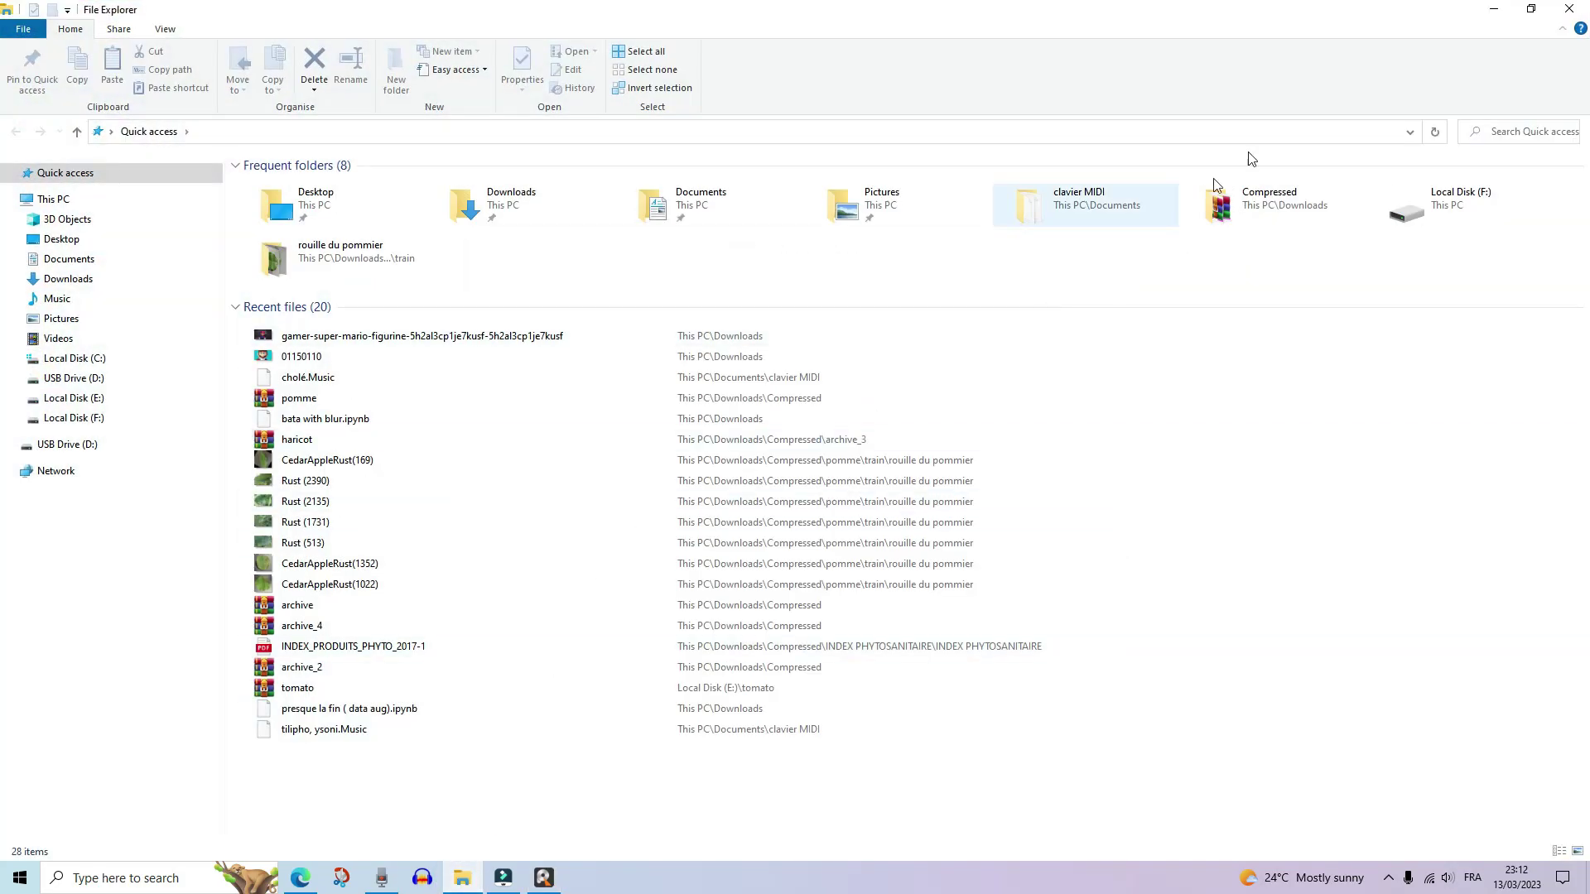
click(1531, 8)
drag(869, 343, 942, 220)
click(638, 414)
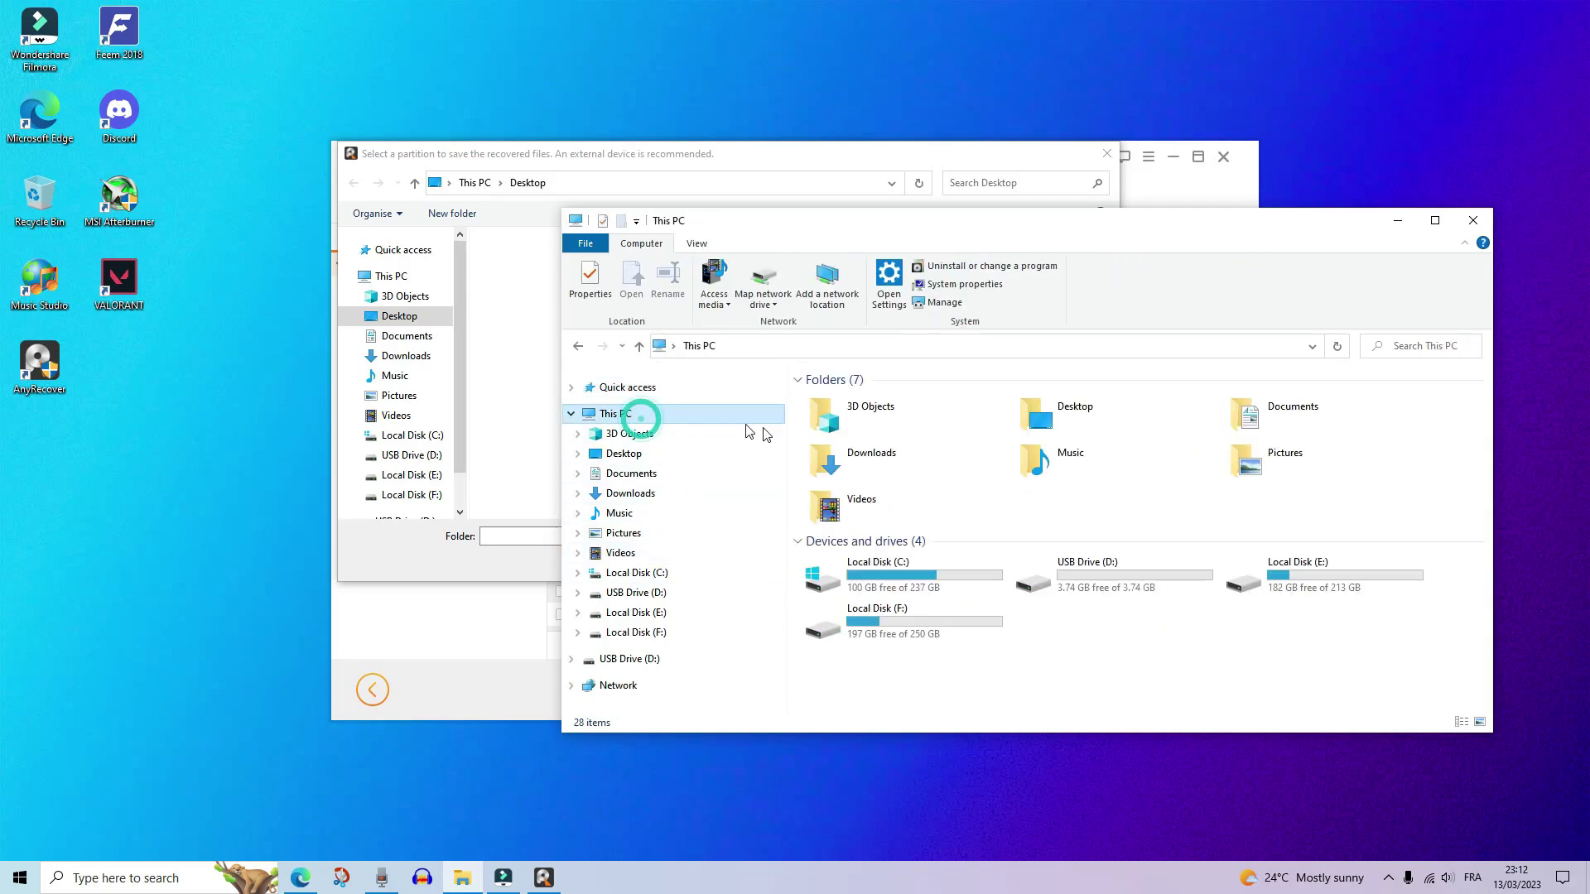
double_click(1101, 575)
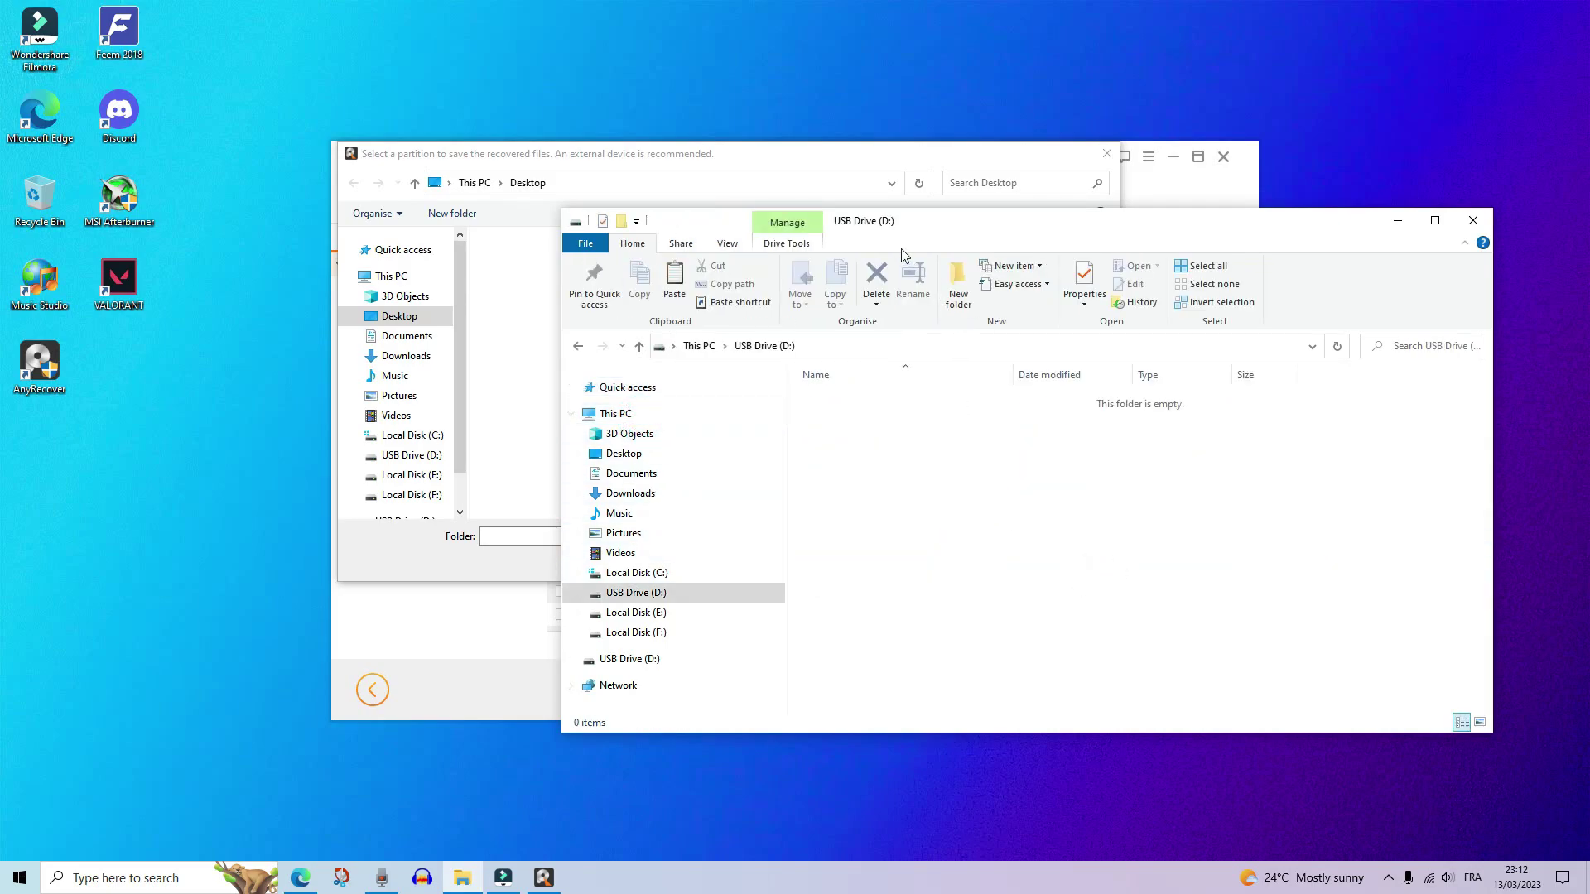
drag(930, 232, 1180, 205)
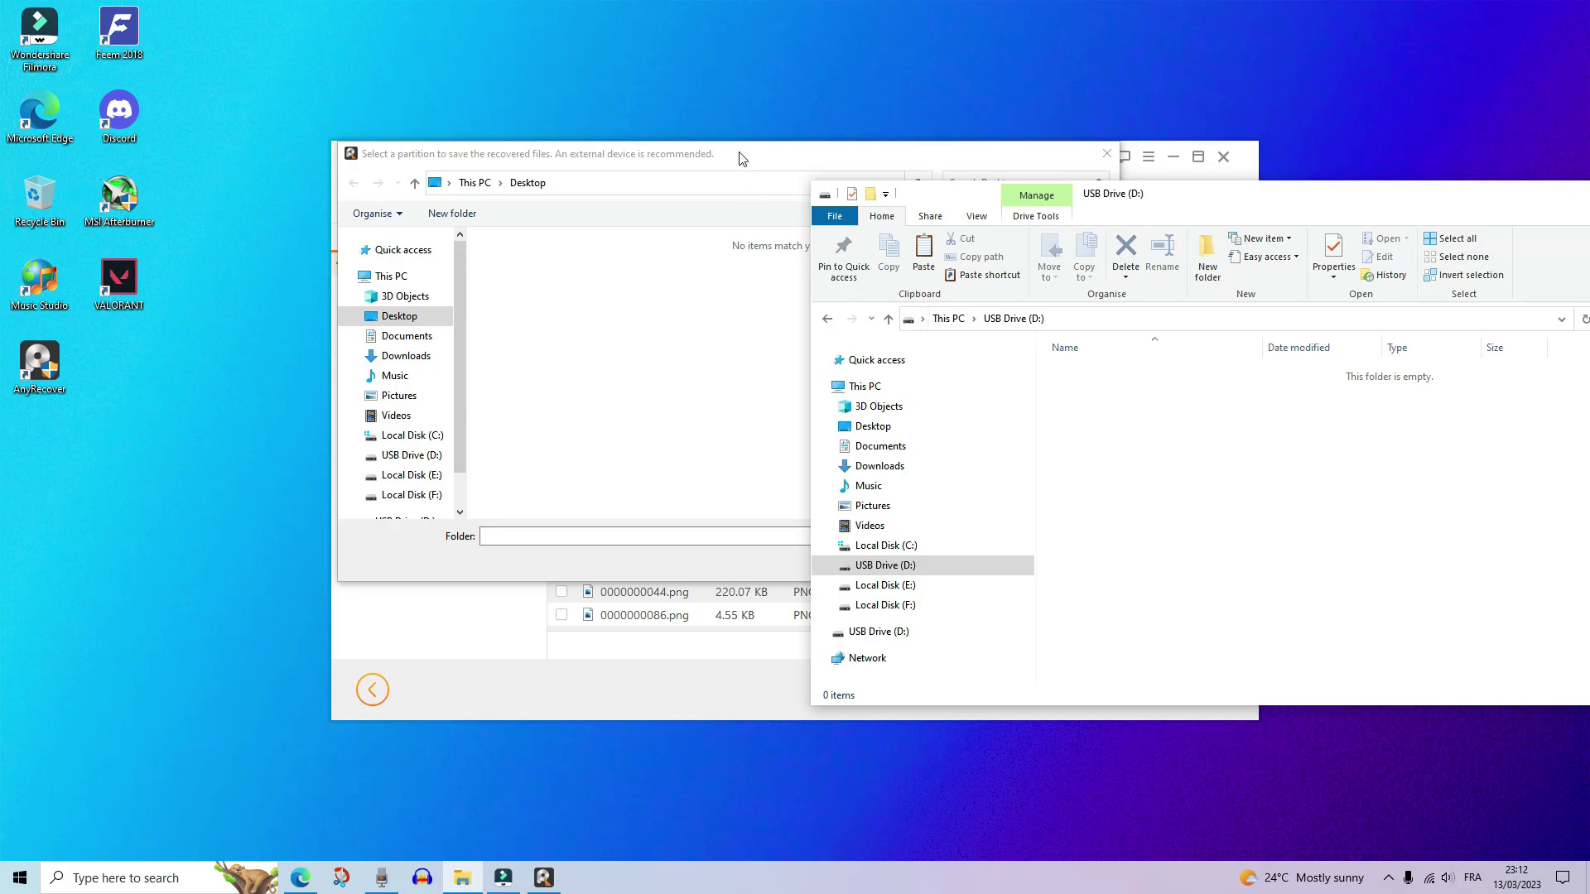
Save the recovered files to USB Drive (D:), accepting the source-partition warning
drag(740, 158, 474, 150)
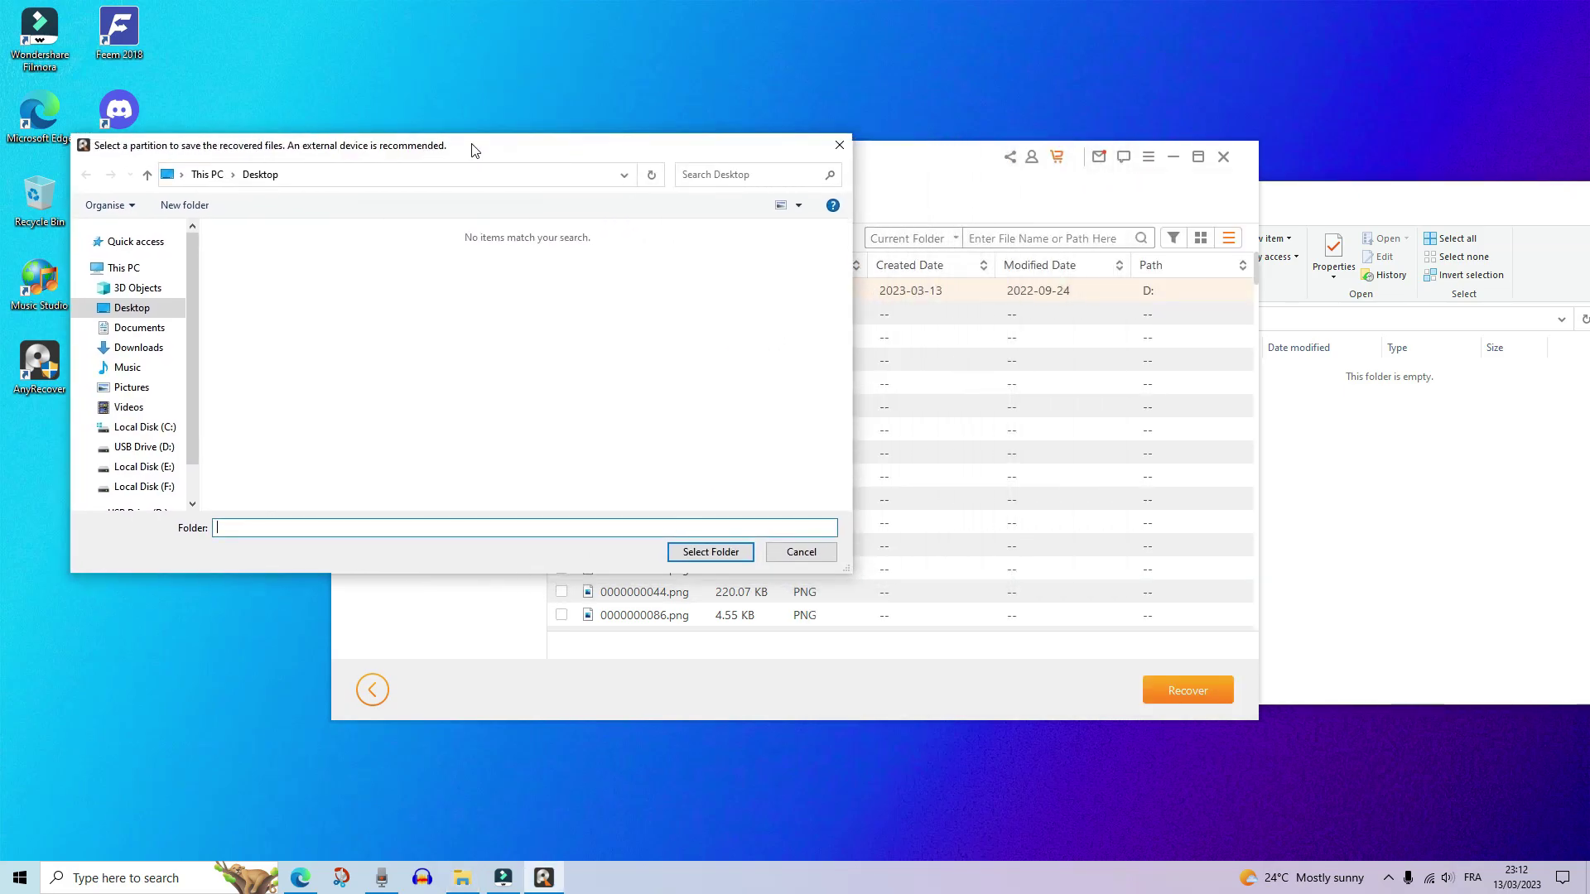
click(153, 450)
click(710, 553)
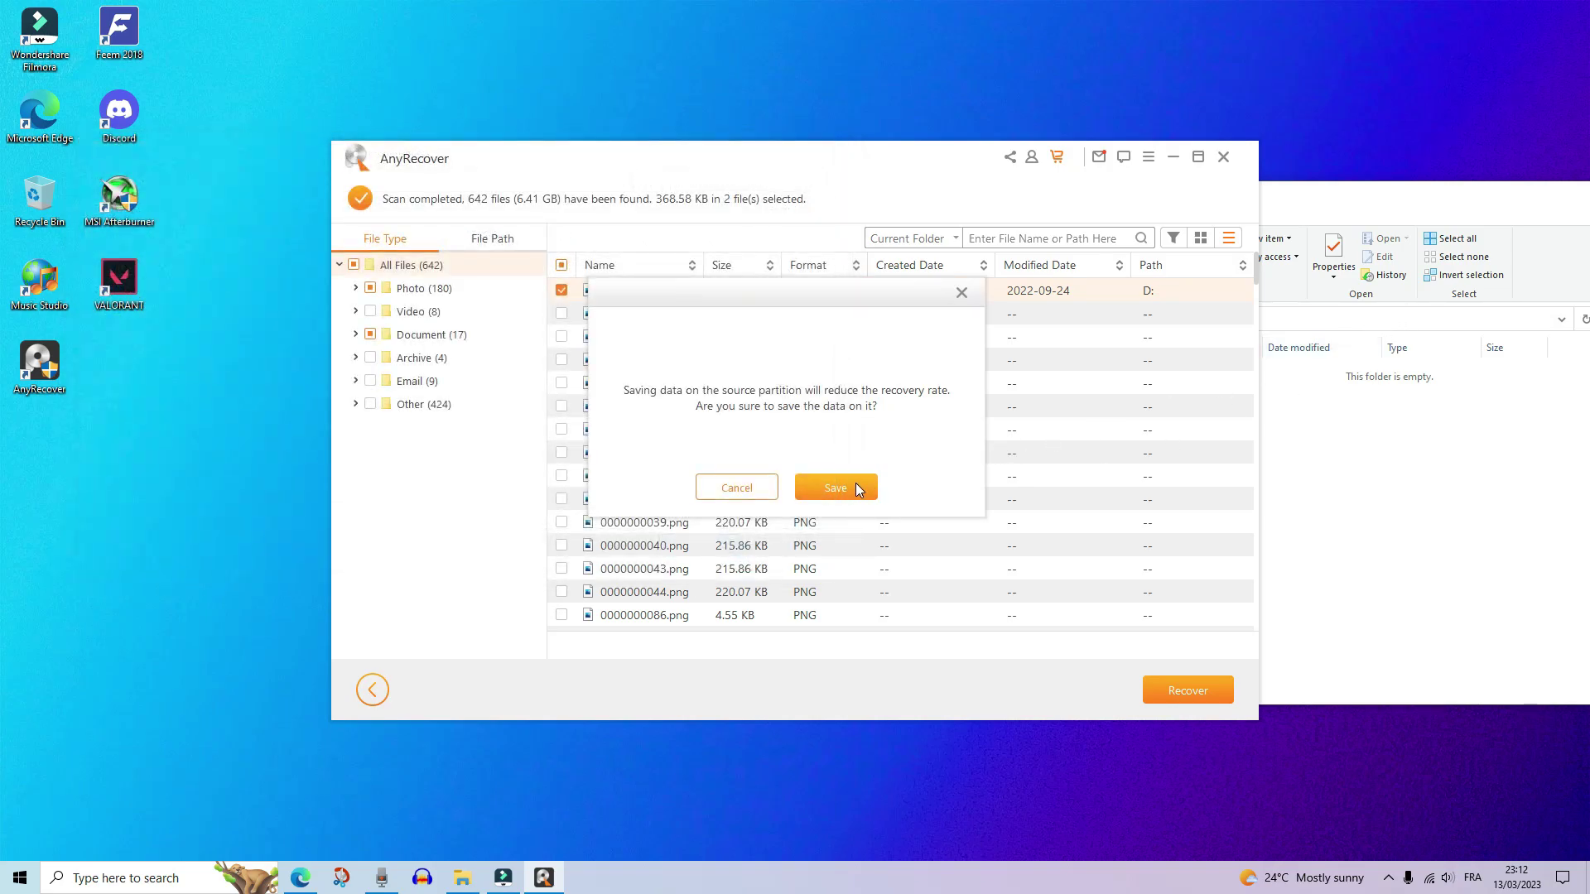
click(856, 485)
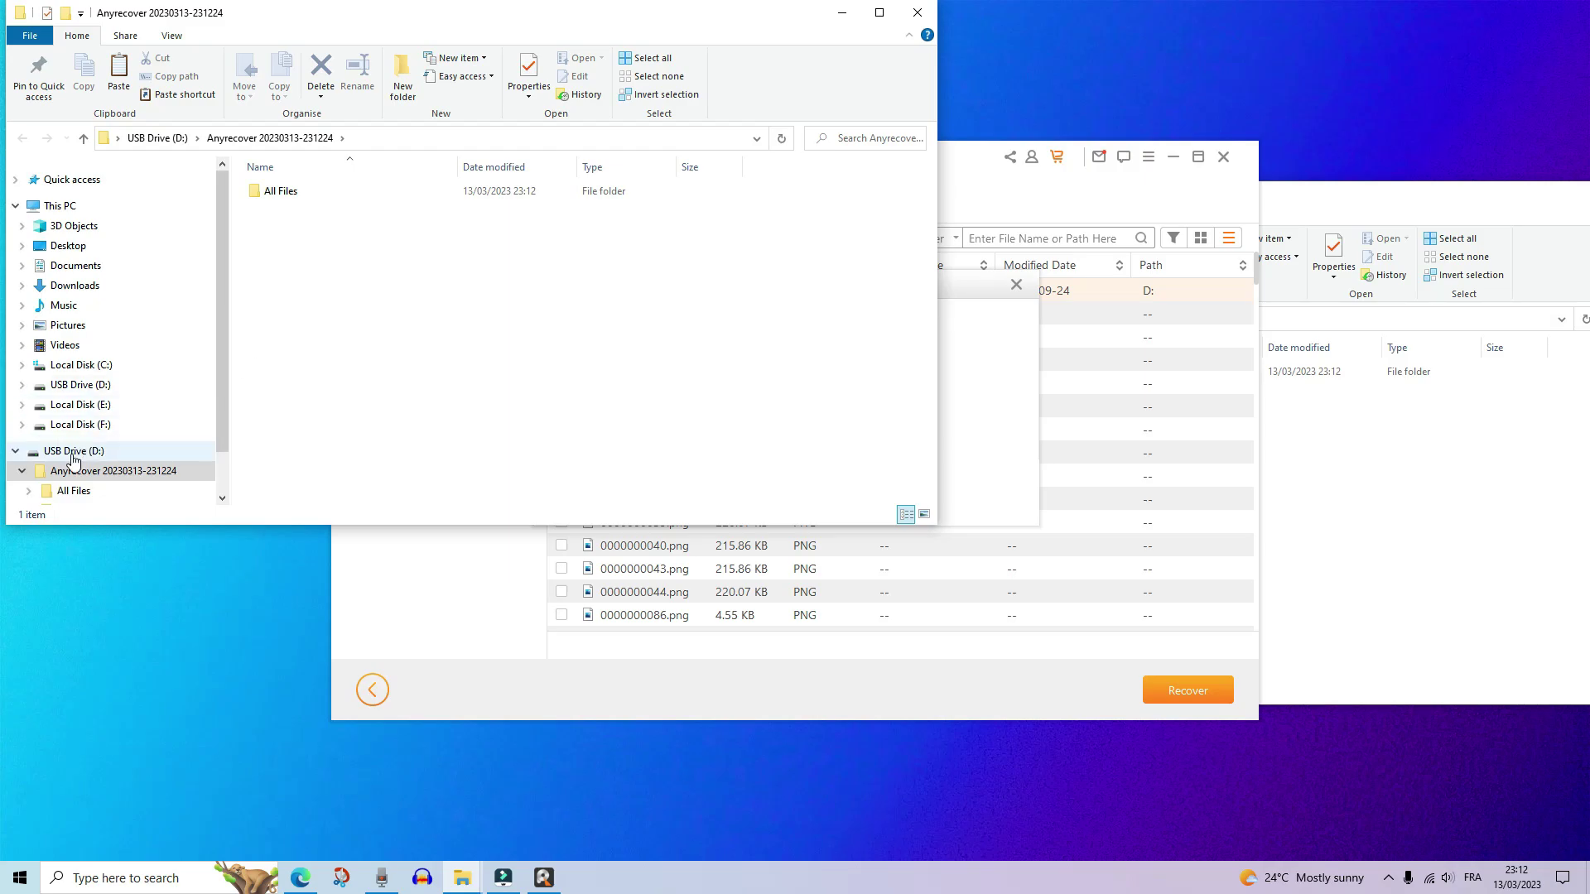
click(875, 21)
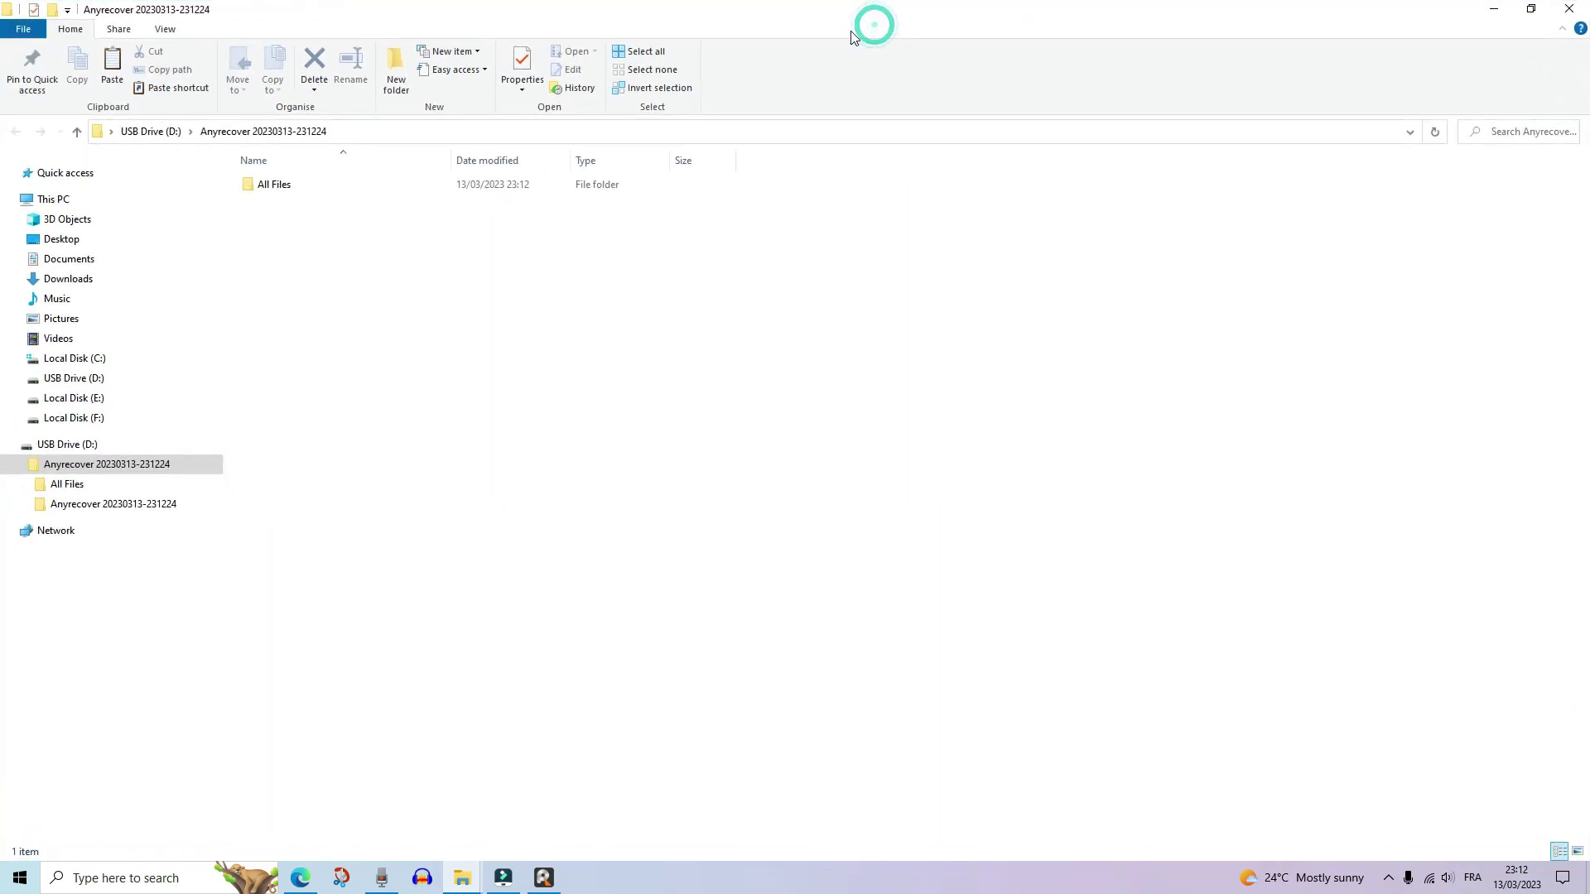
click(75, 445)
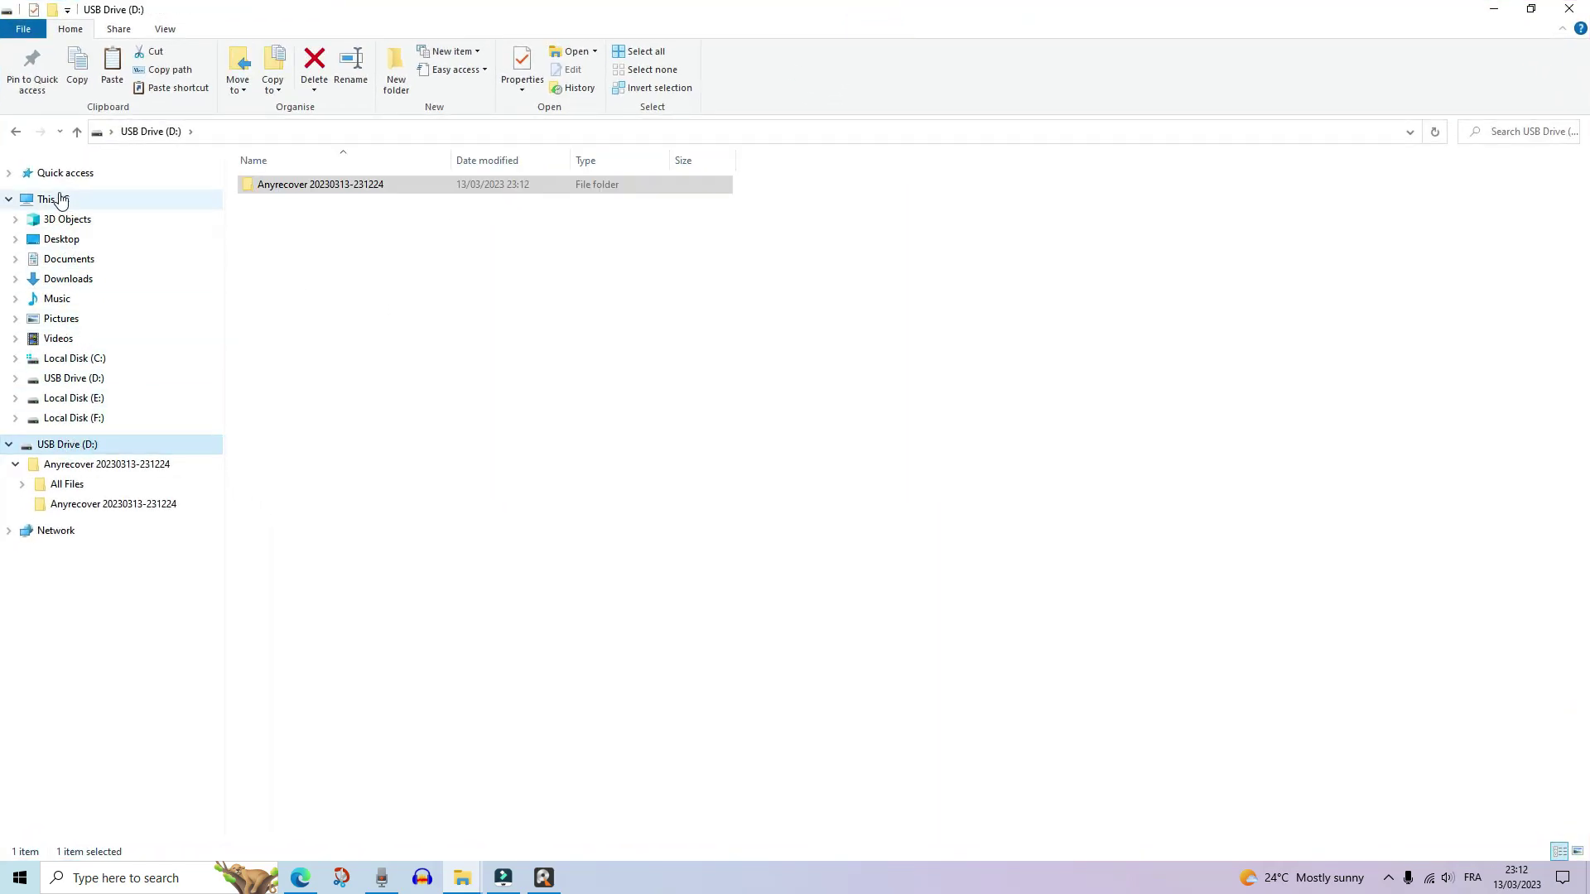
click(74, 200)
double_click(530, 313)
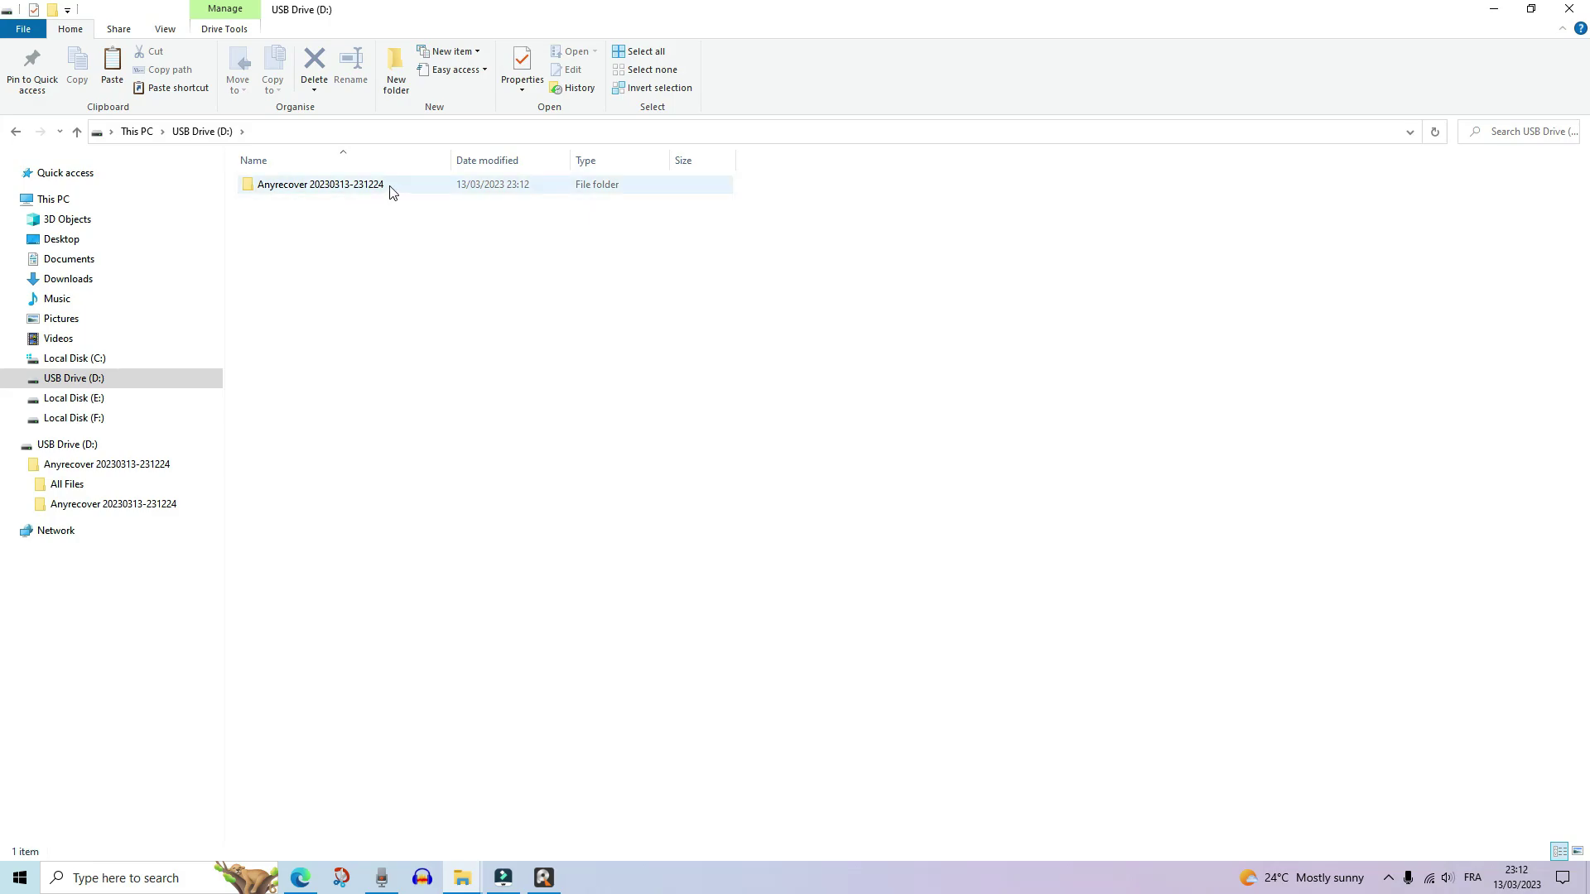
click(307, 190)
double_click(308, 191)
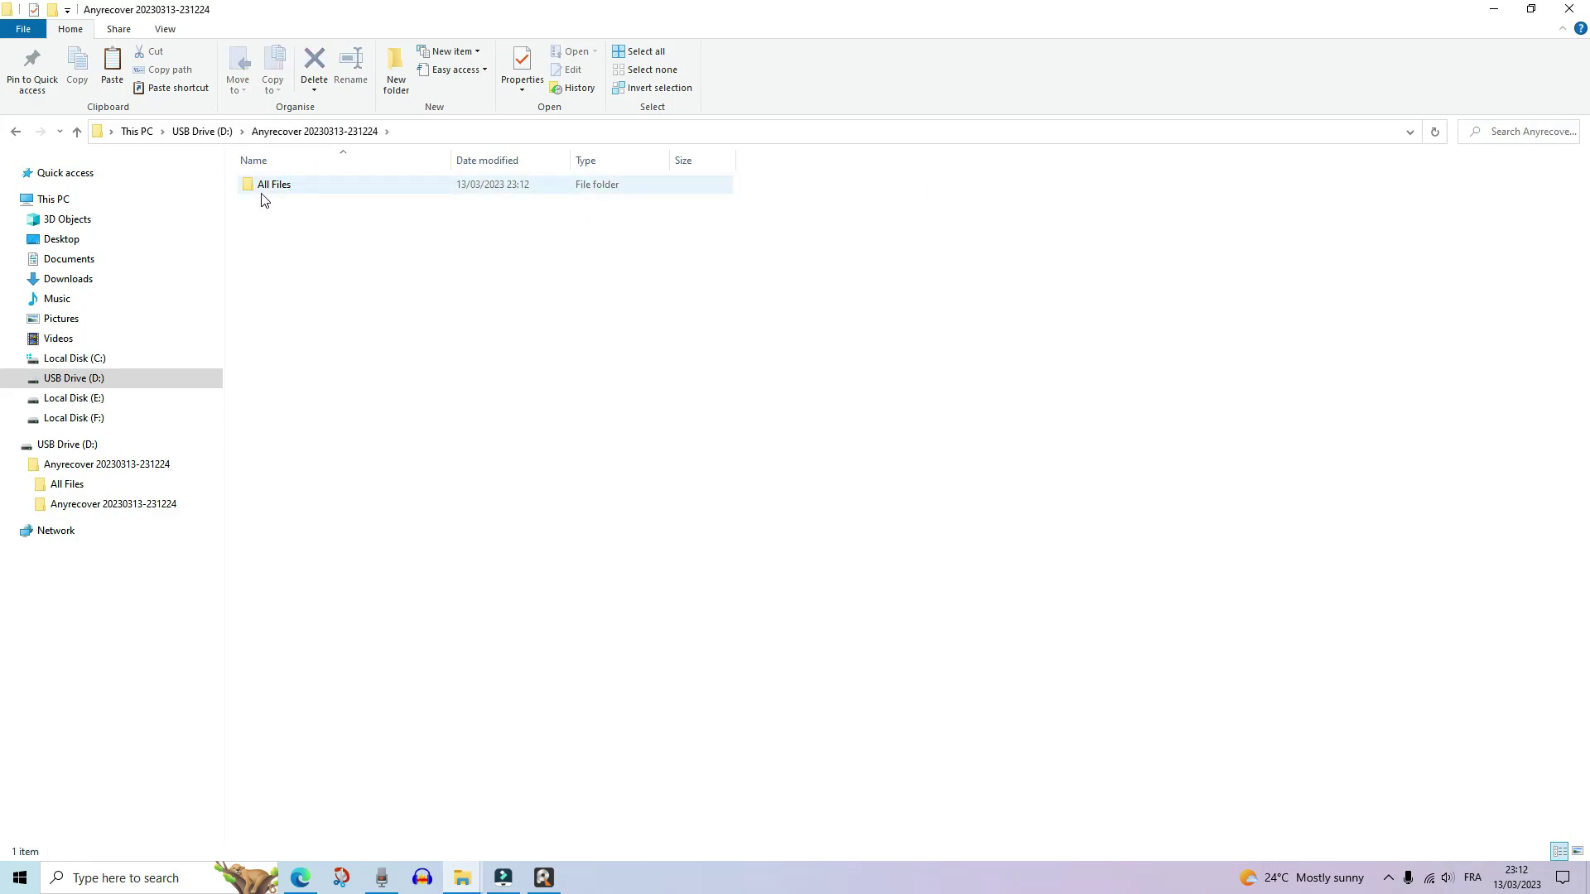
double_click(278, 194)
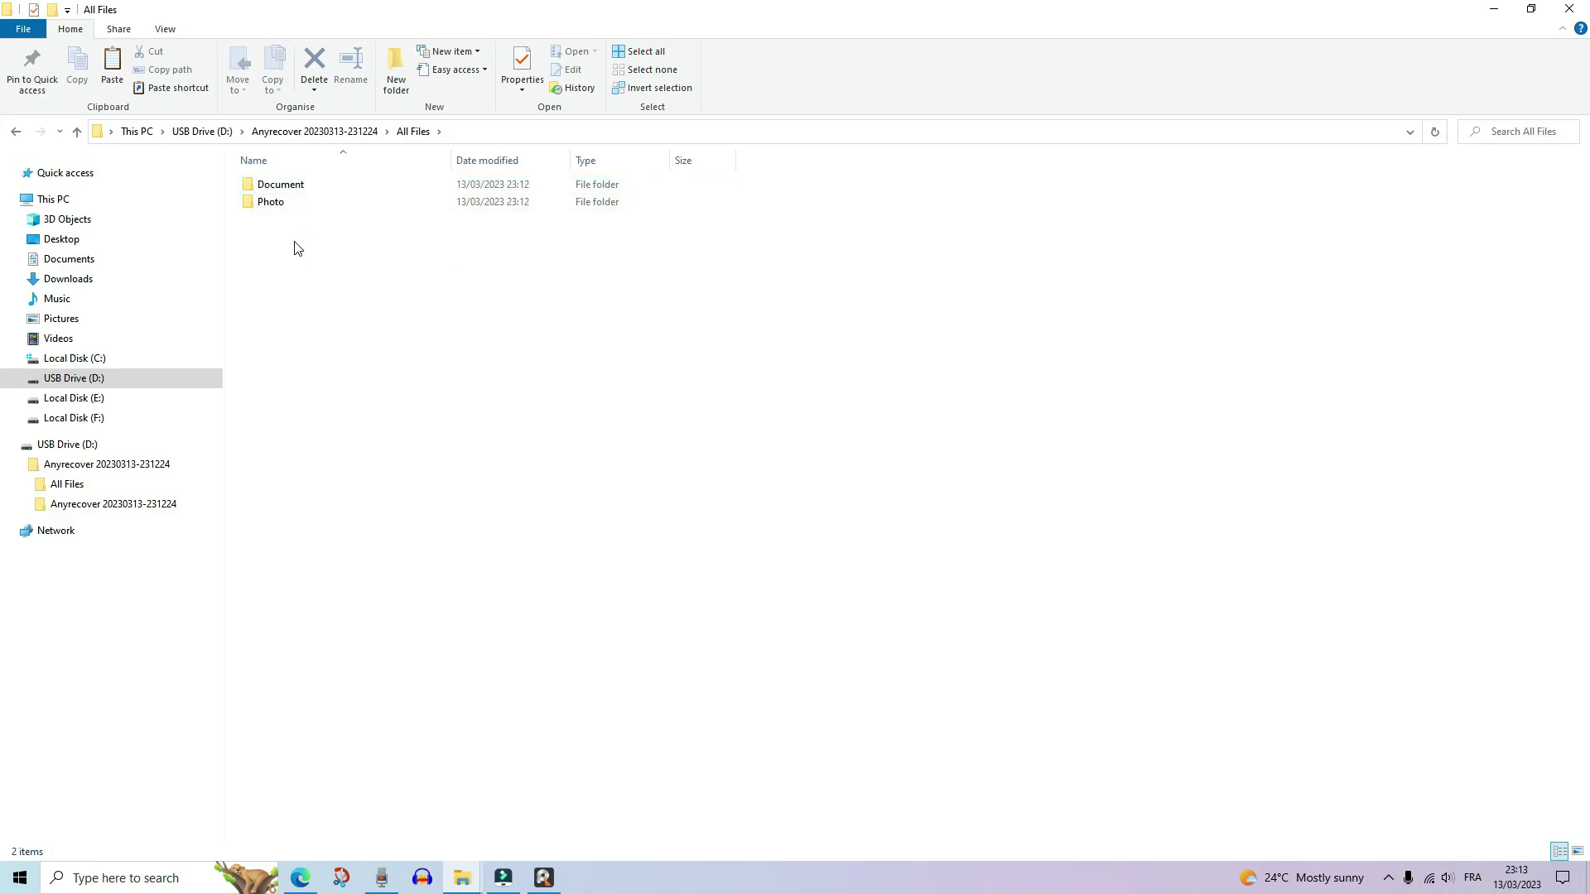
Open the recovered crypto currency finl PDF from Document > PDF and read through it
double_click(293, 189)
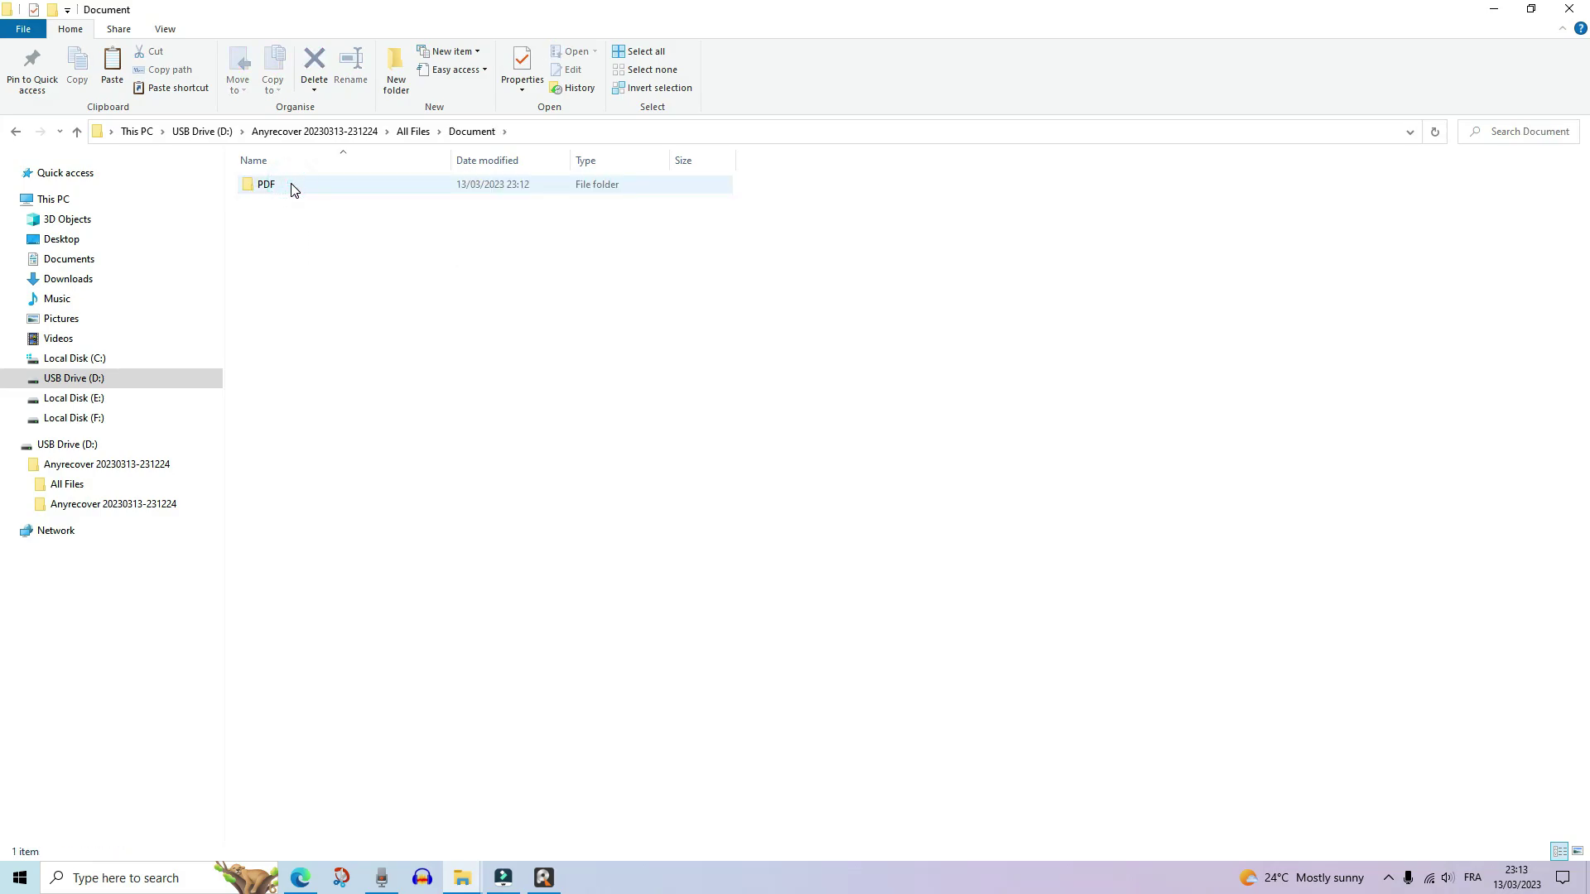
double_click(292, 187)
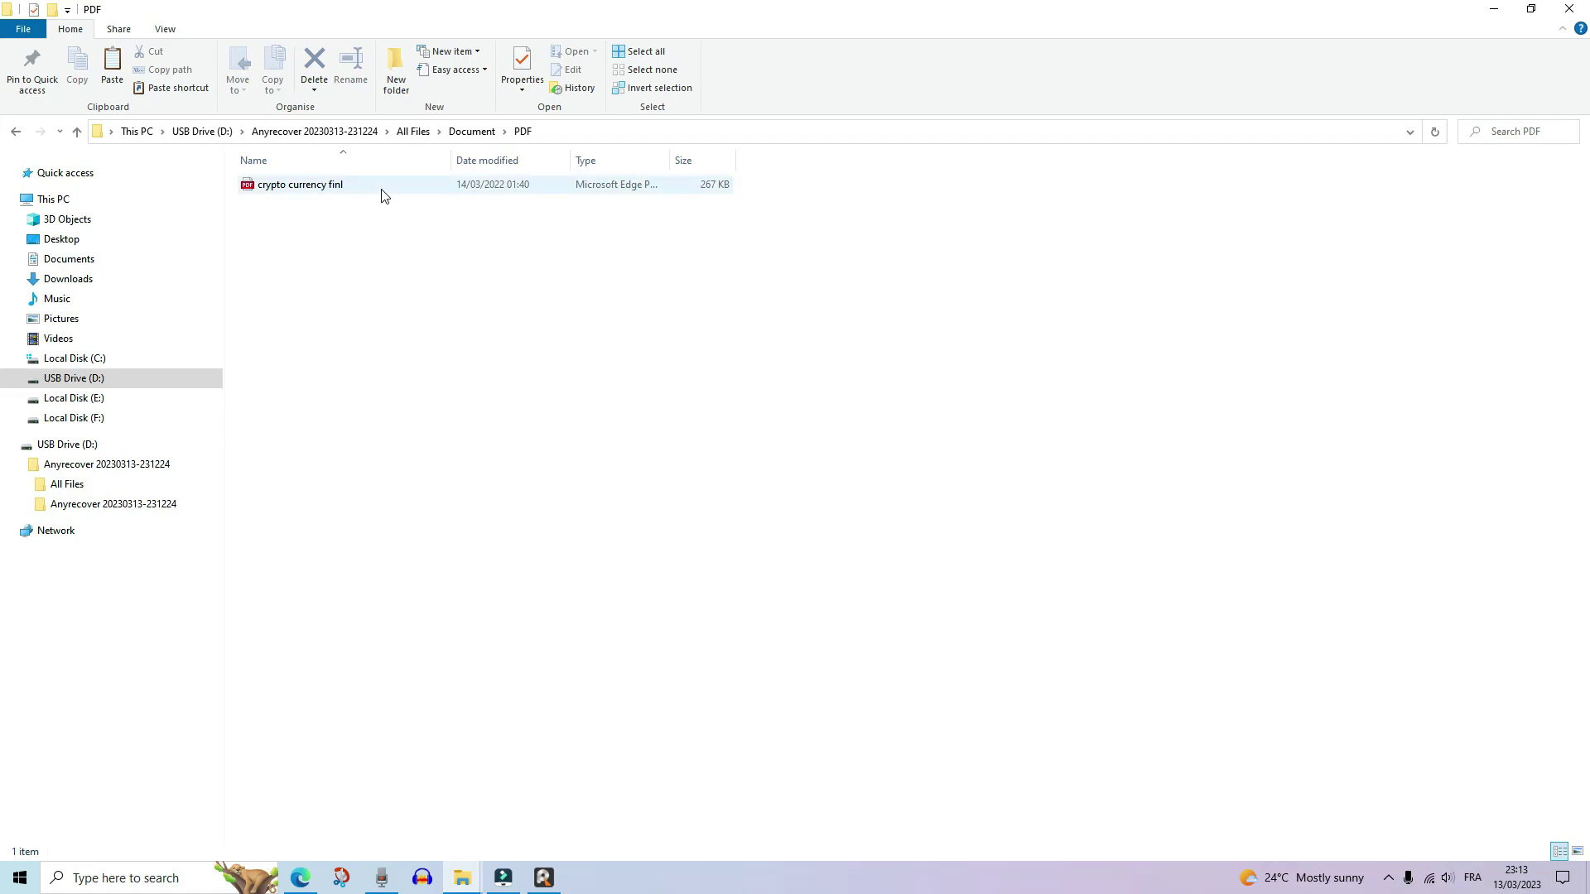
double_click(312, 187)
scroll(778, 350, down, 2)
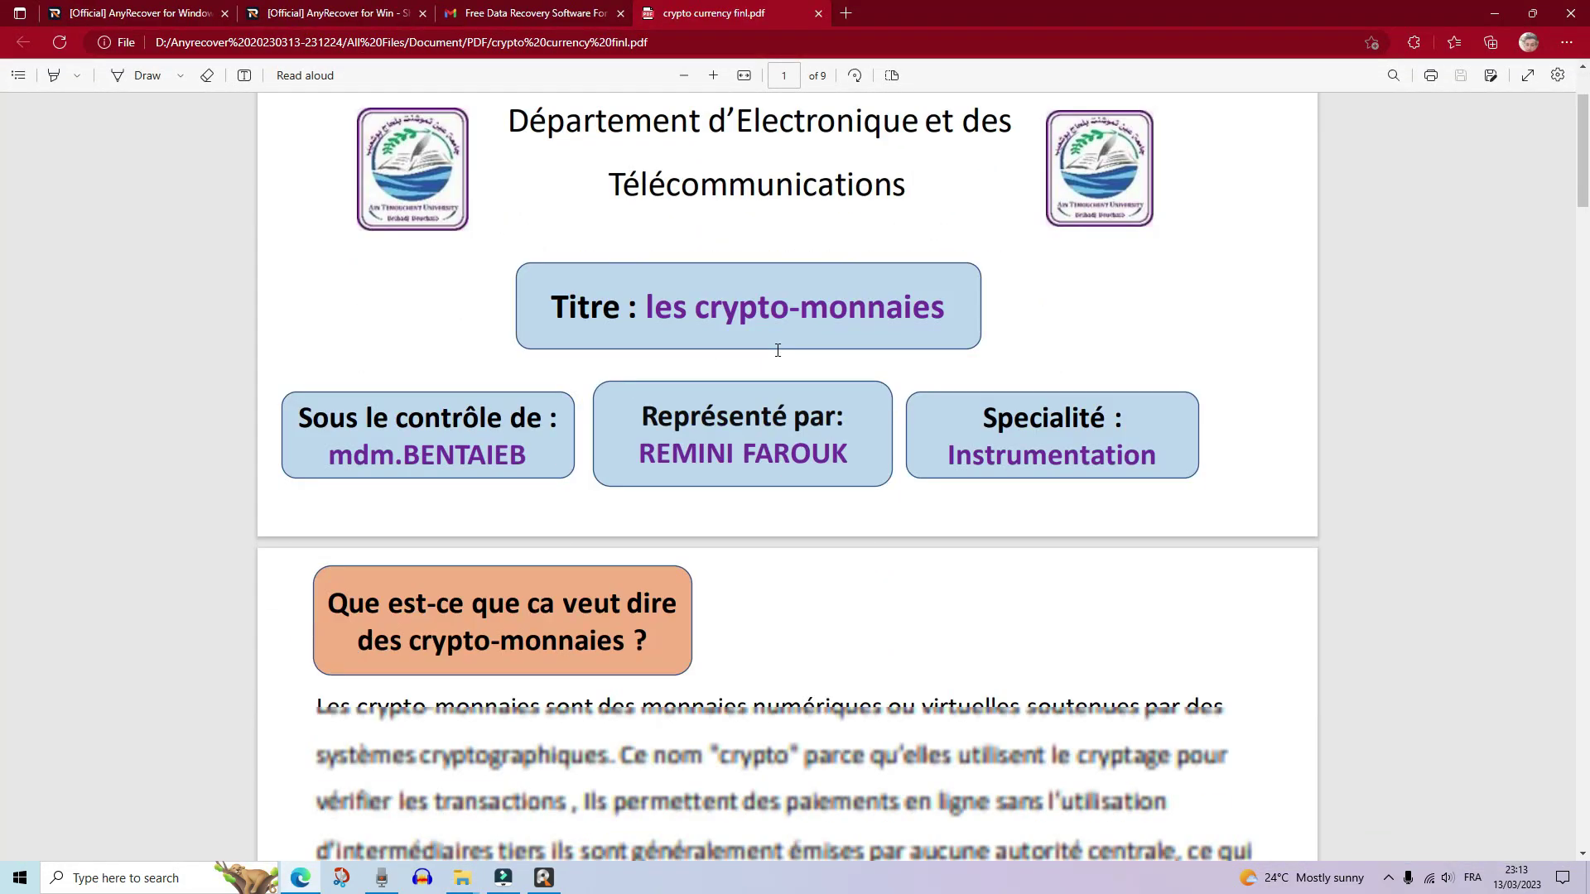
scroll(787, 355, down, 20)
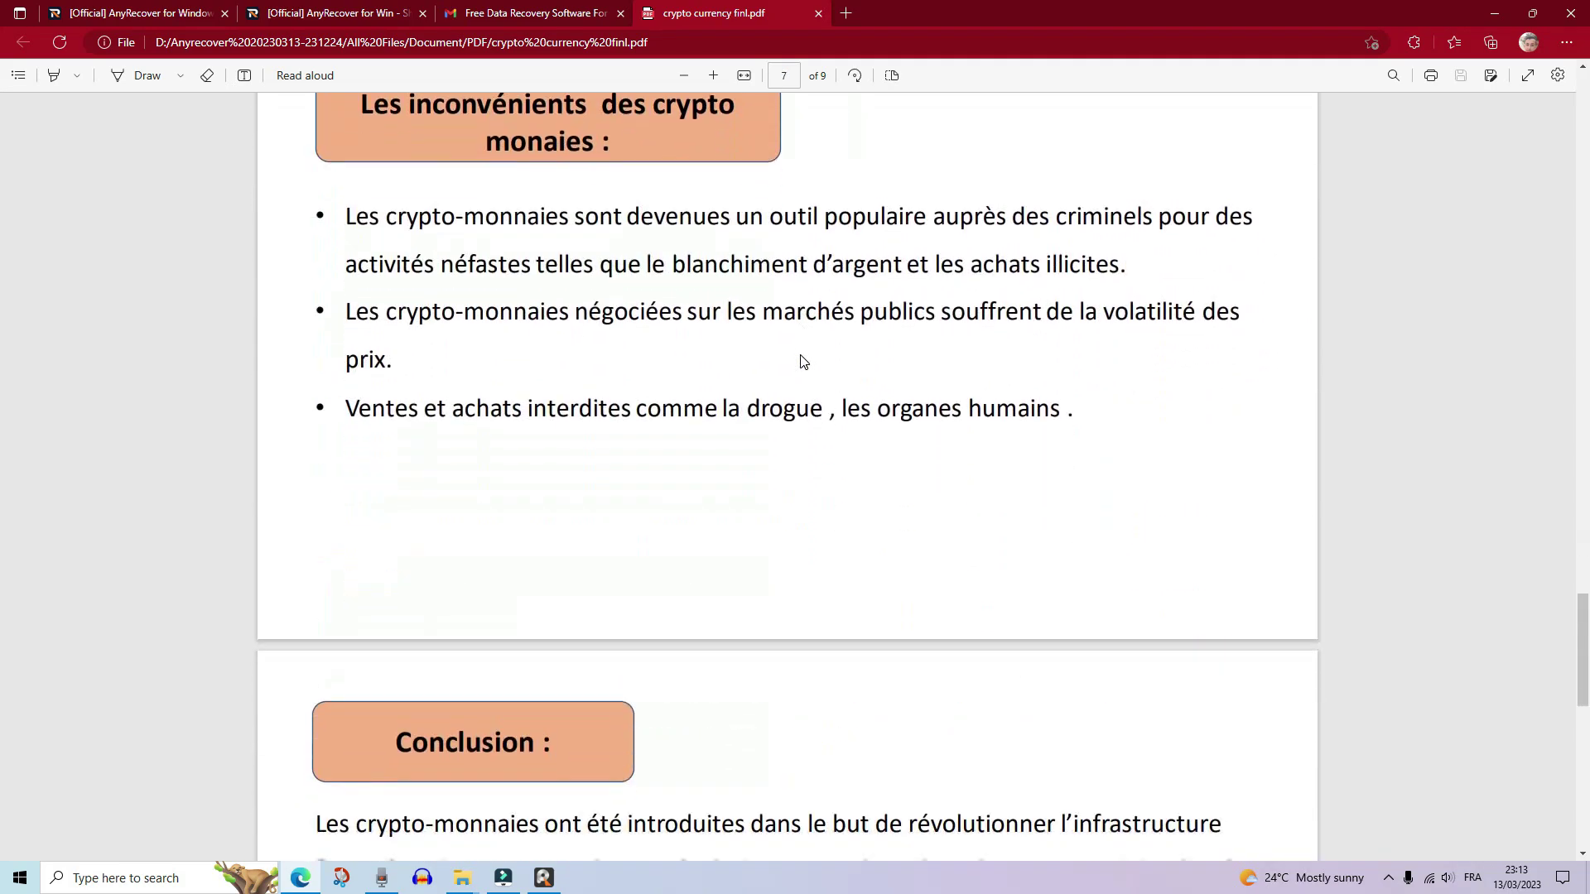
scroll(800, 362, down, 10)
click(463, 878)
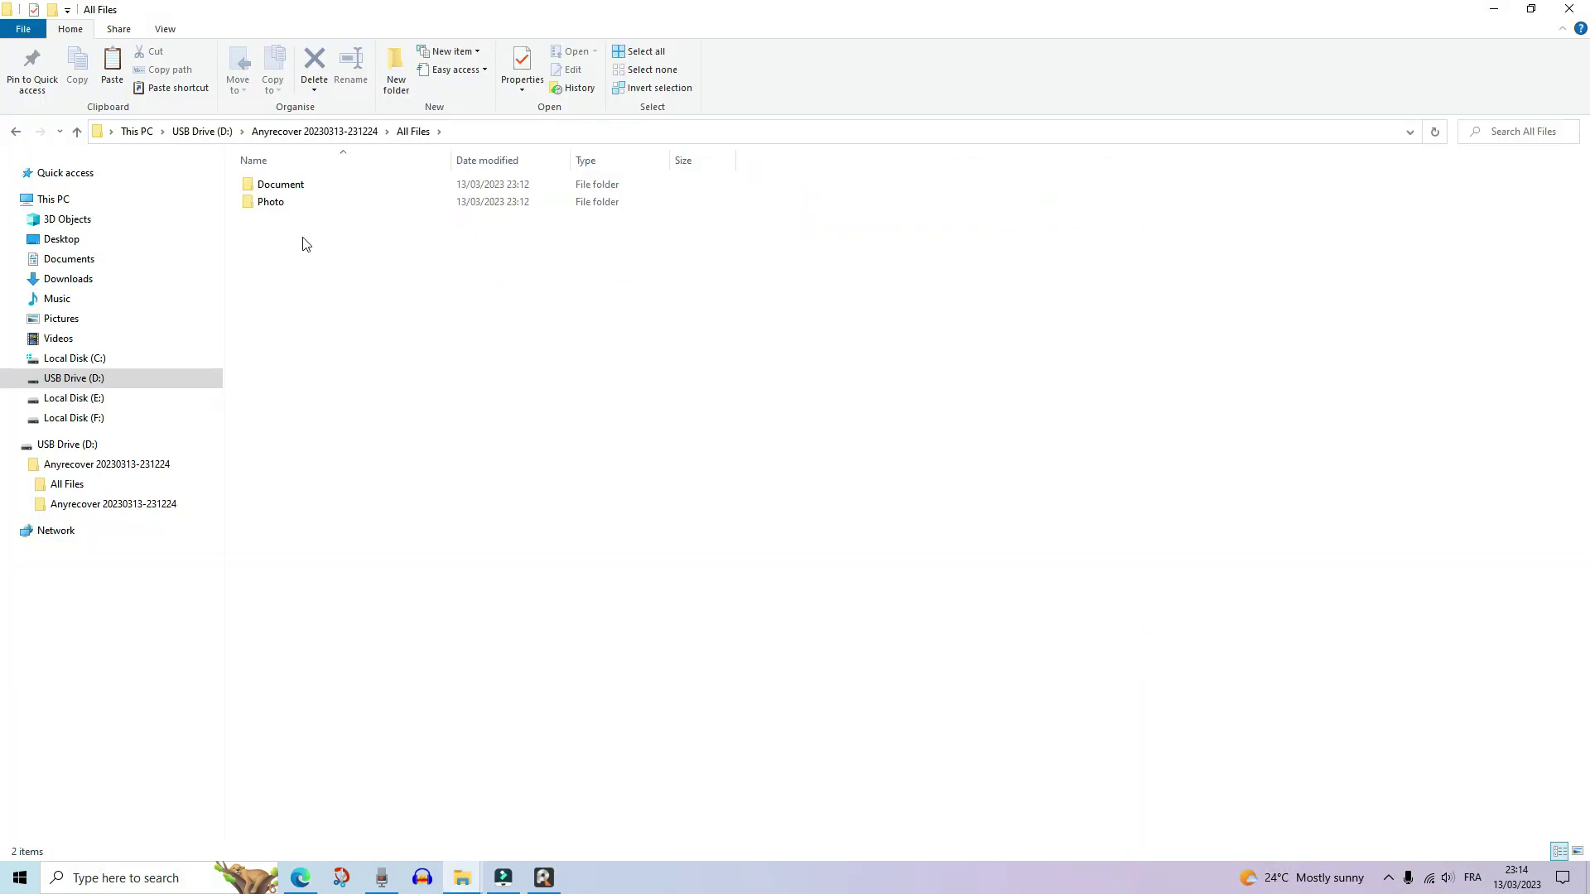
Check the recovered Mario JPG in Photo > JPG, then go back up to the USB drive
double_click(278, 203)
double_click(282, 187)
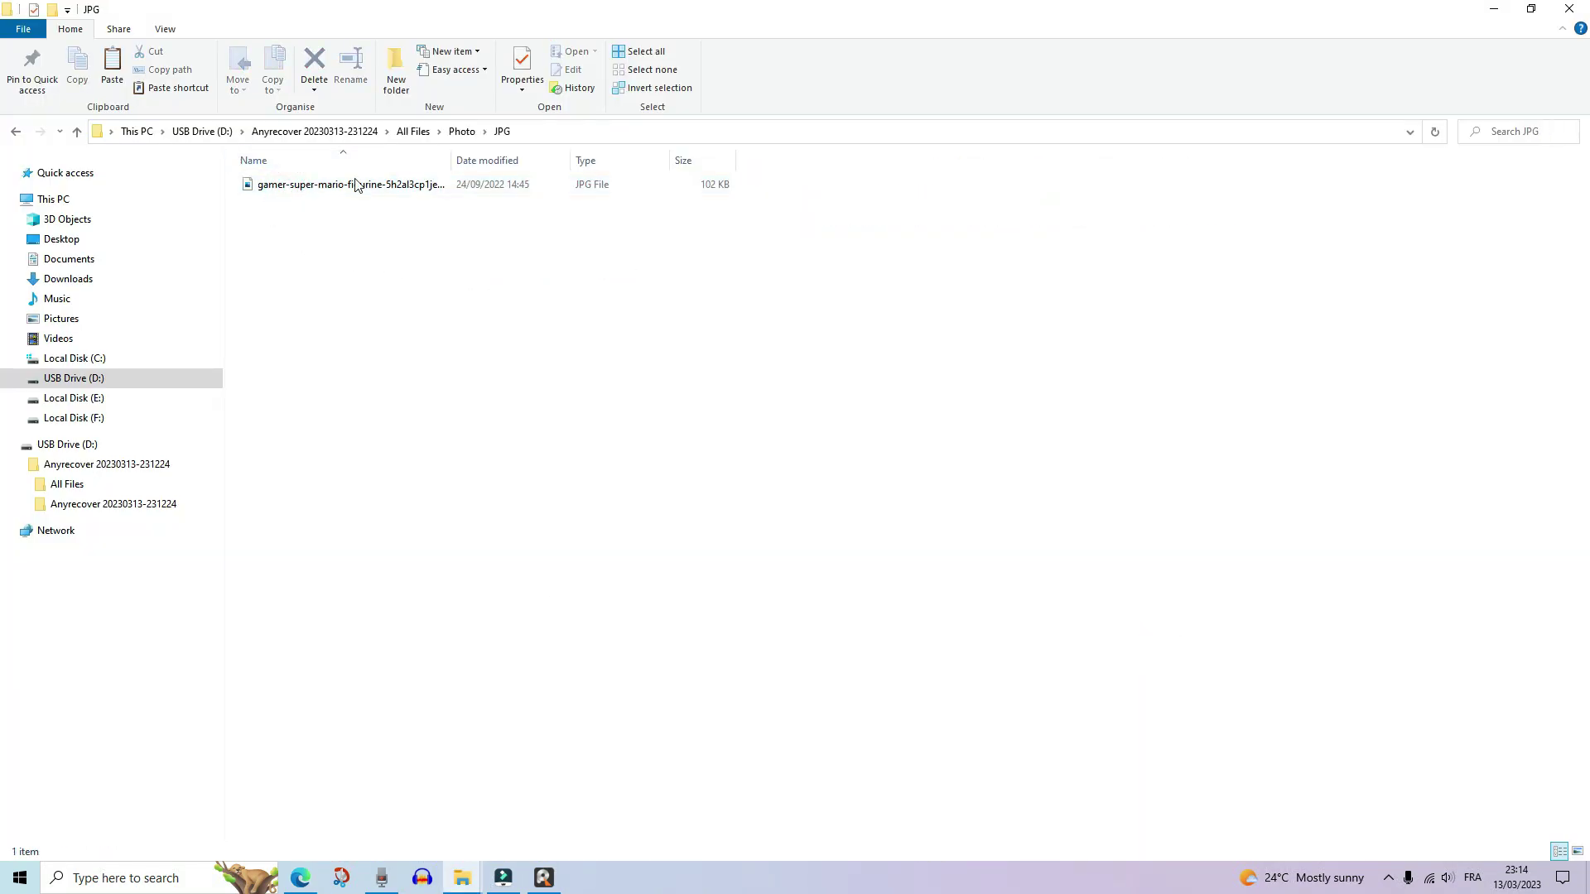
click(17, 136)
click(17, 137)
click(17, 137)
click(17, 137)
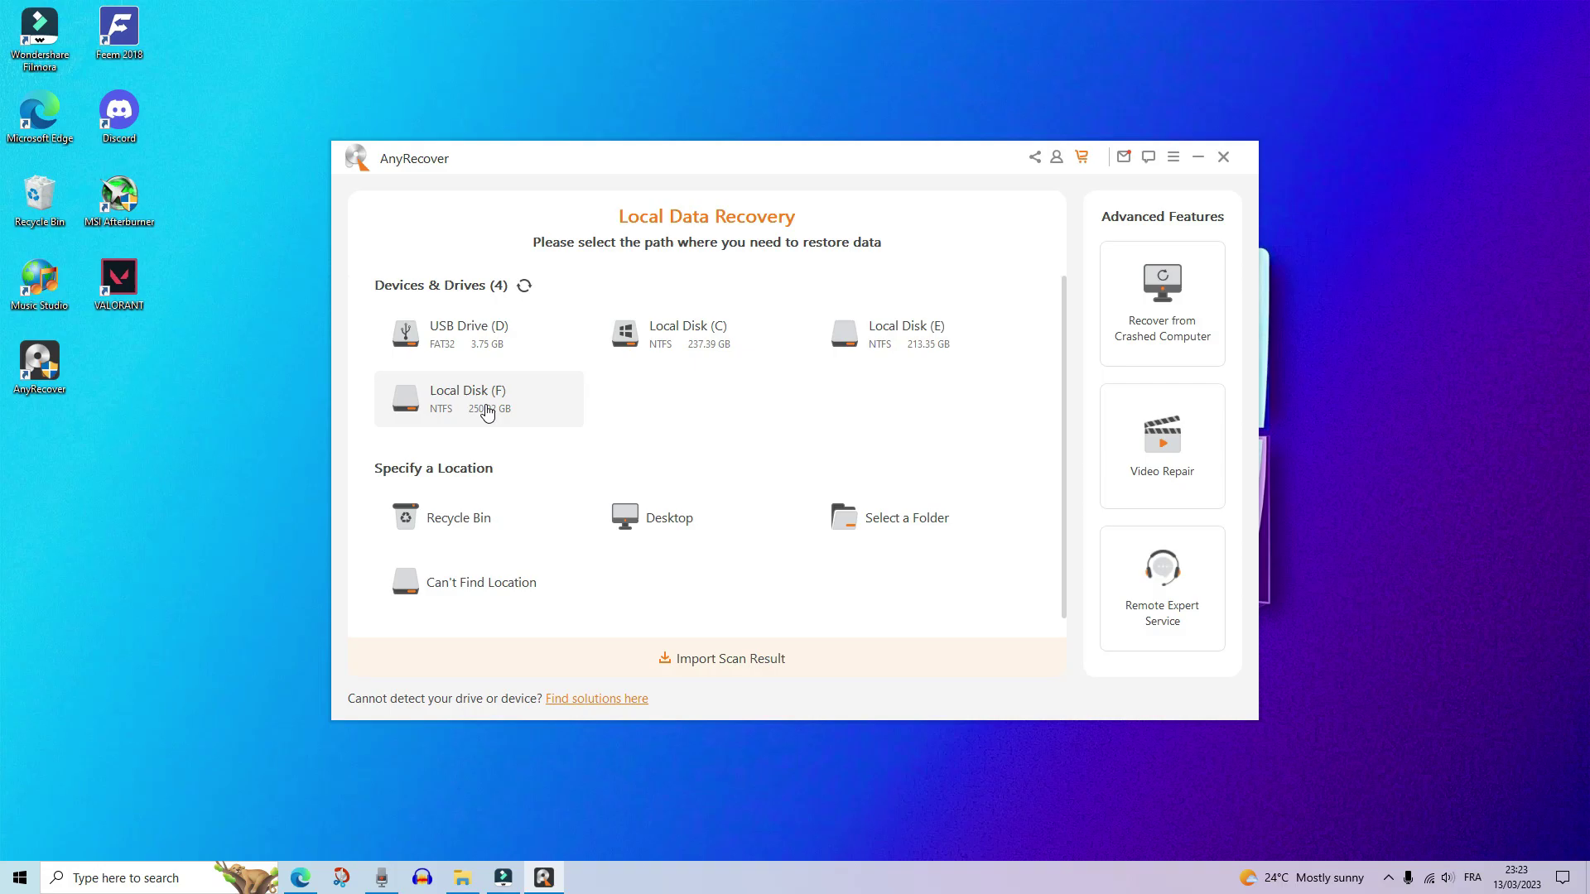
Delete the Recording file from Local Disk (F:) in File Explorer
click(465, 876)
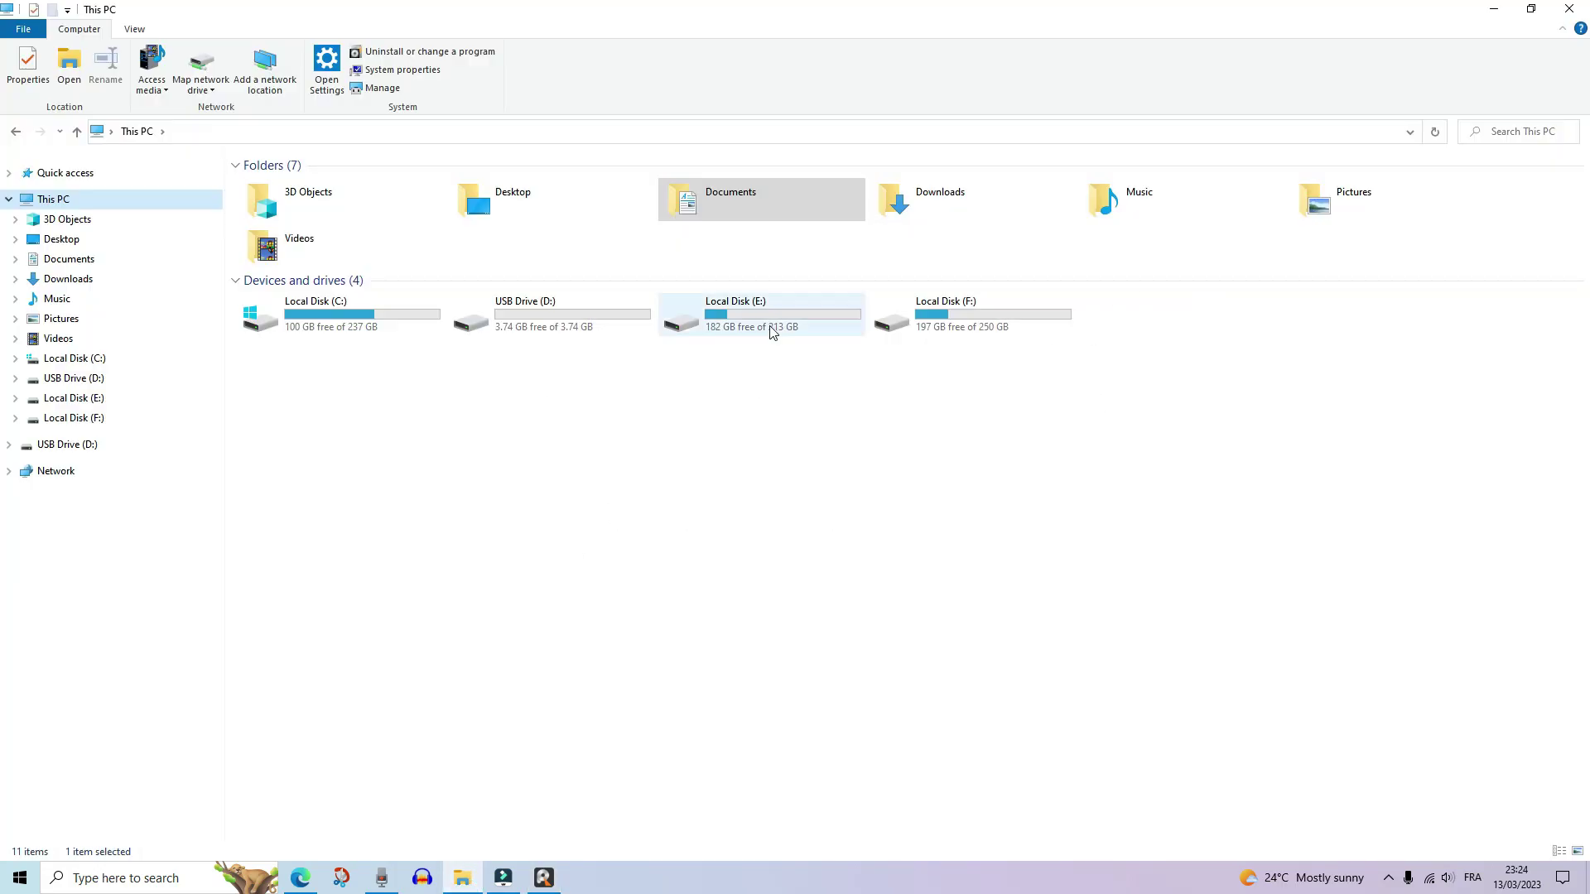
double_click(966, 313)
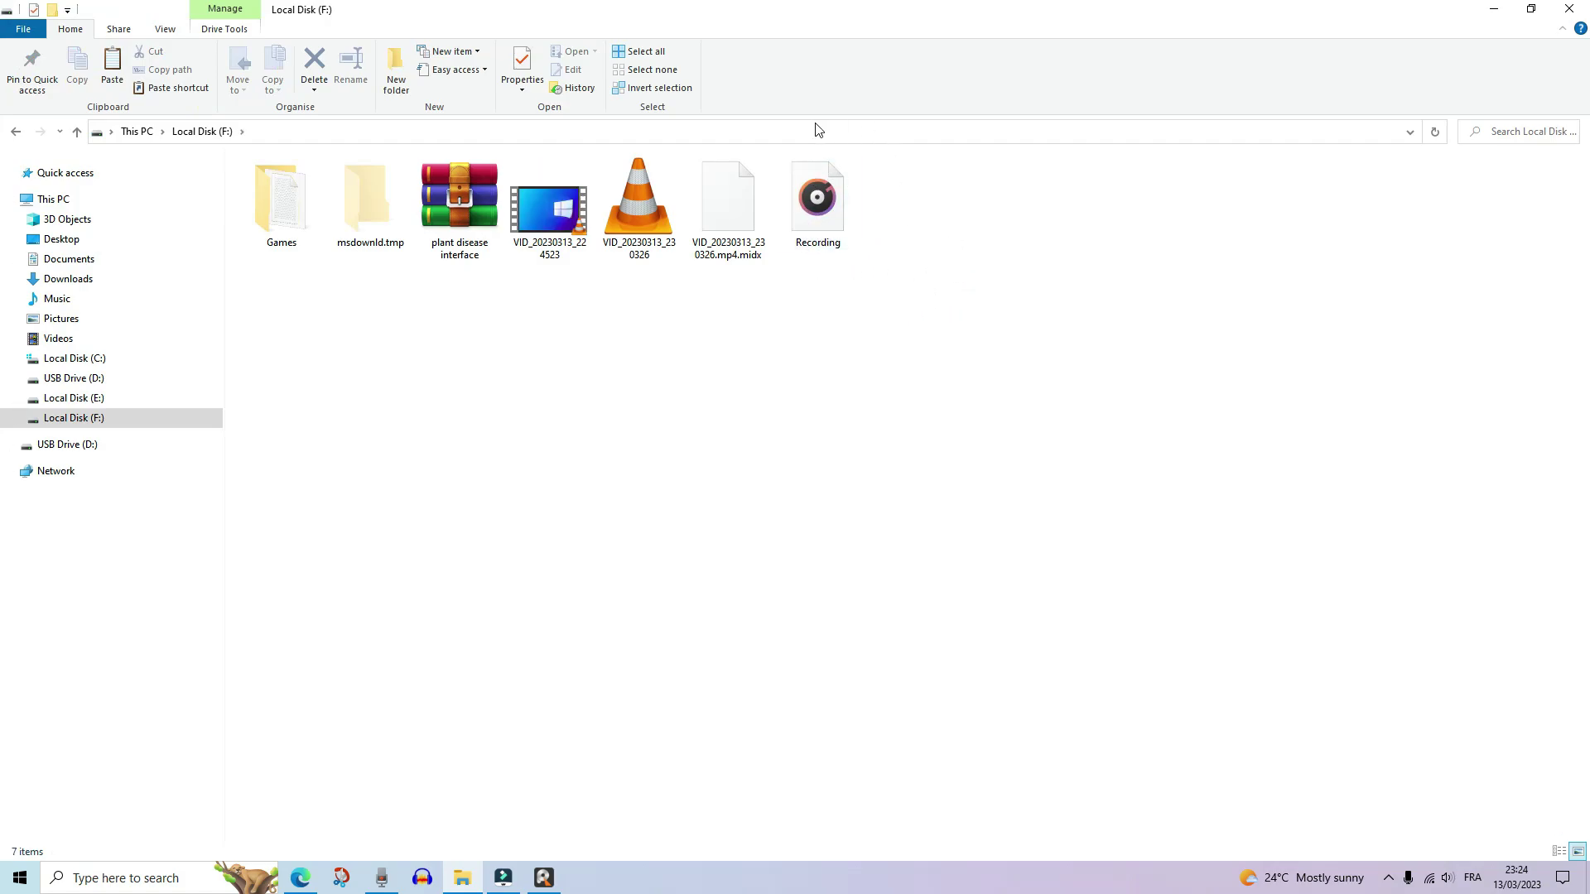
click(824, 214)
key(Delete)
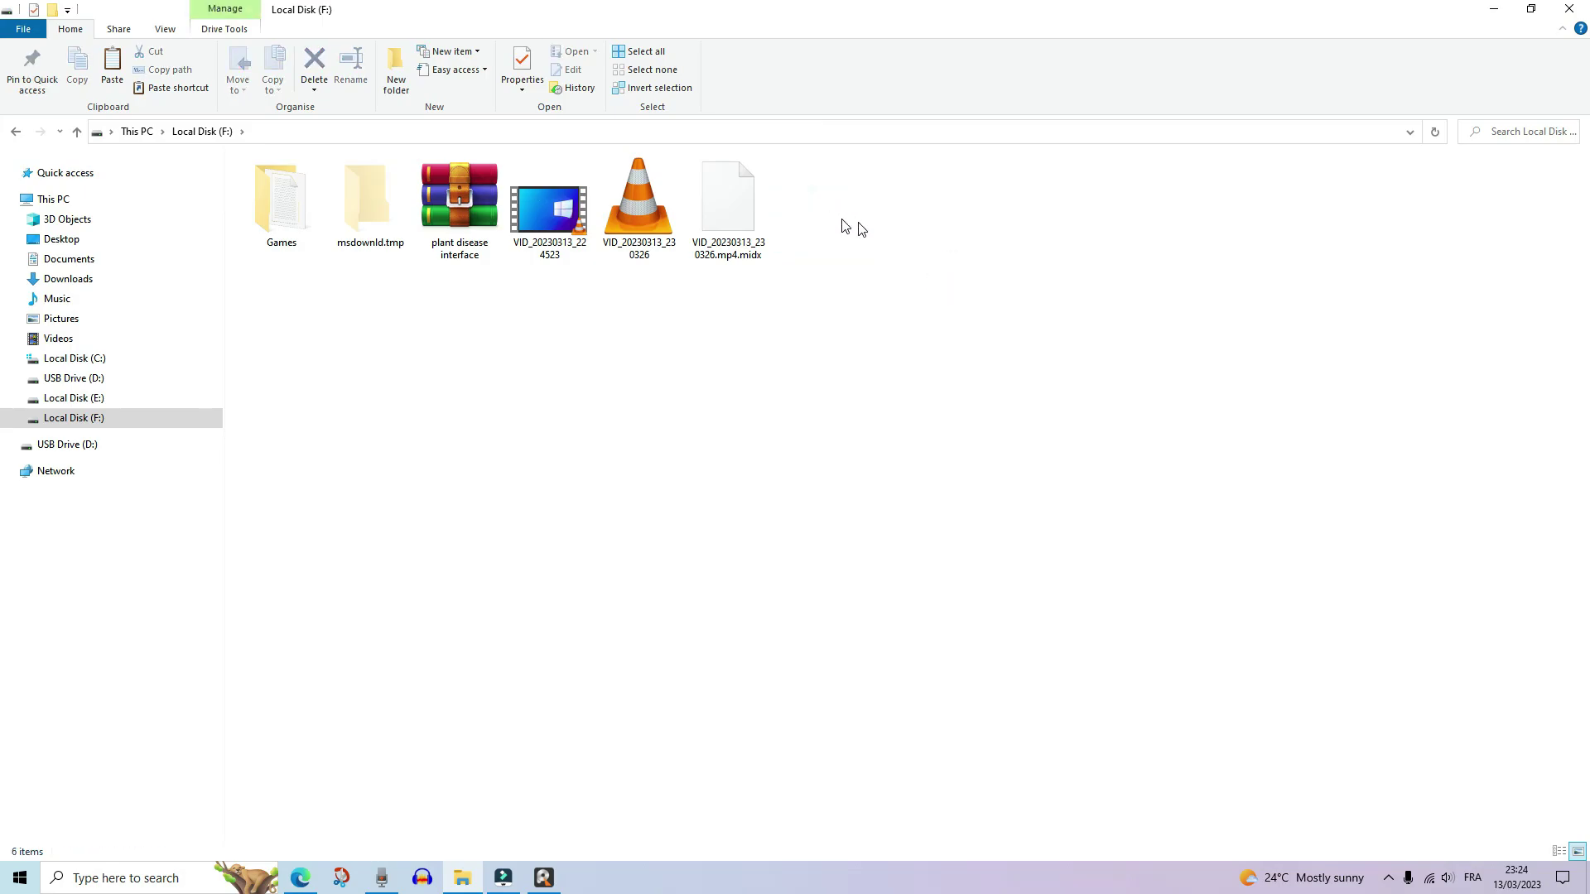
Empty the Recycle Bin permanently so the deleted Recording is gone
click(1492, 8)
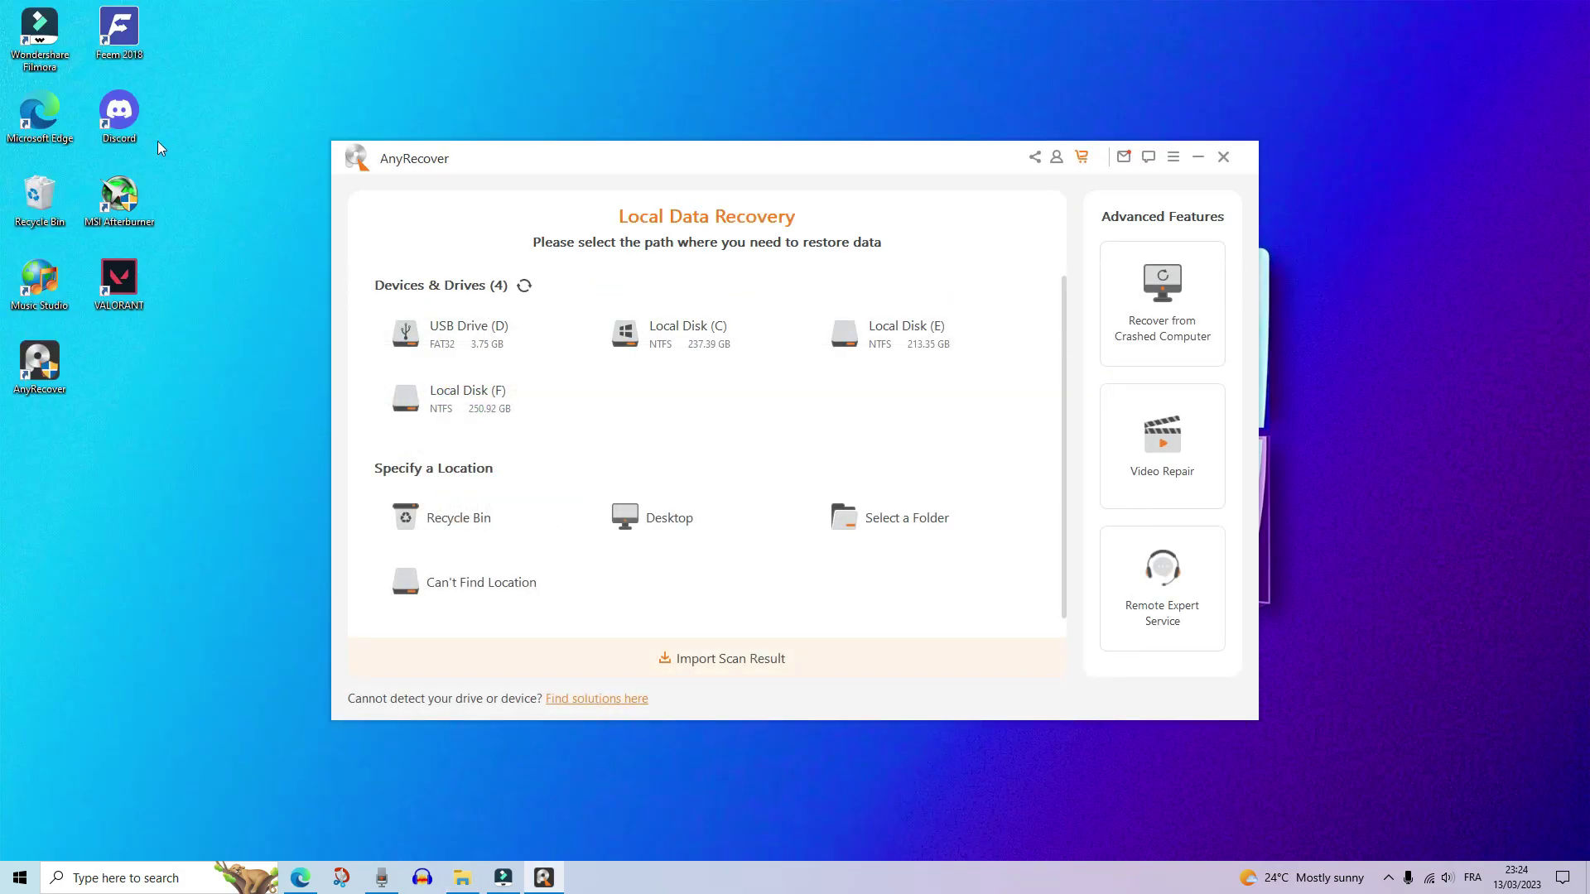
double_click(36, 189)
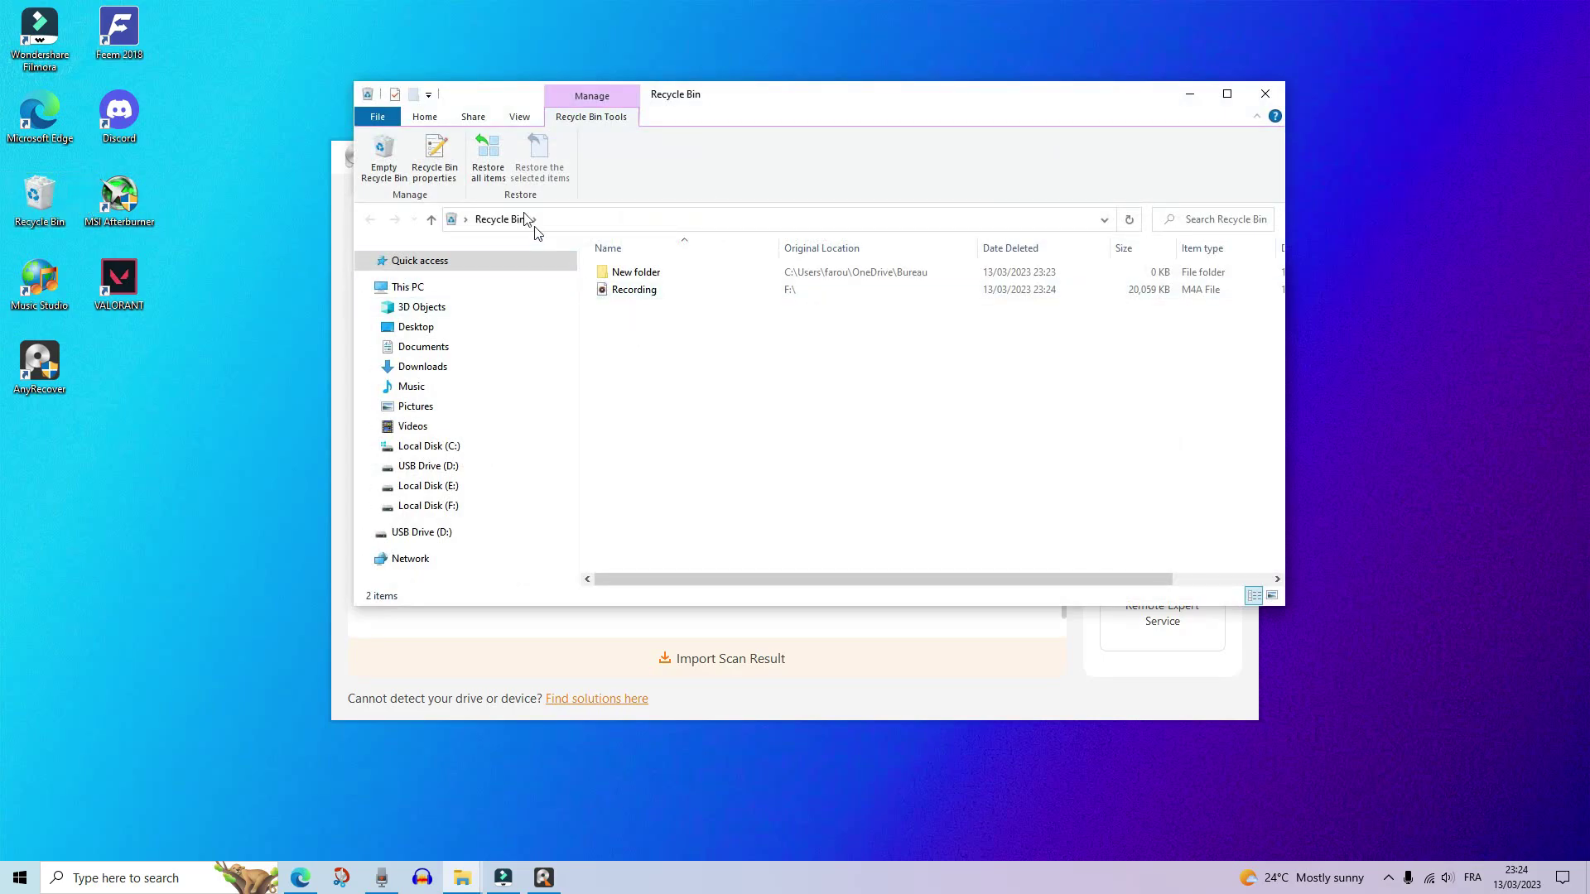
click(382, 163)
click(853, 457)
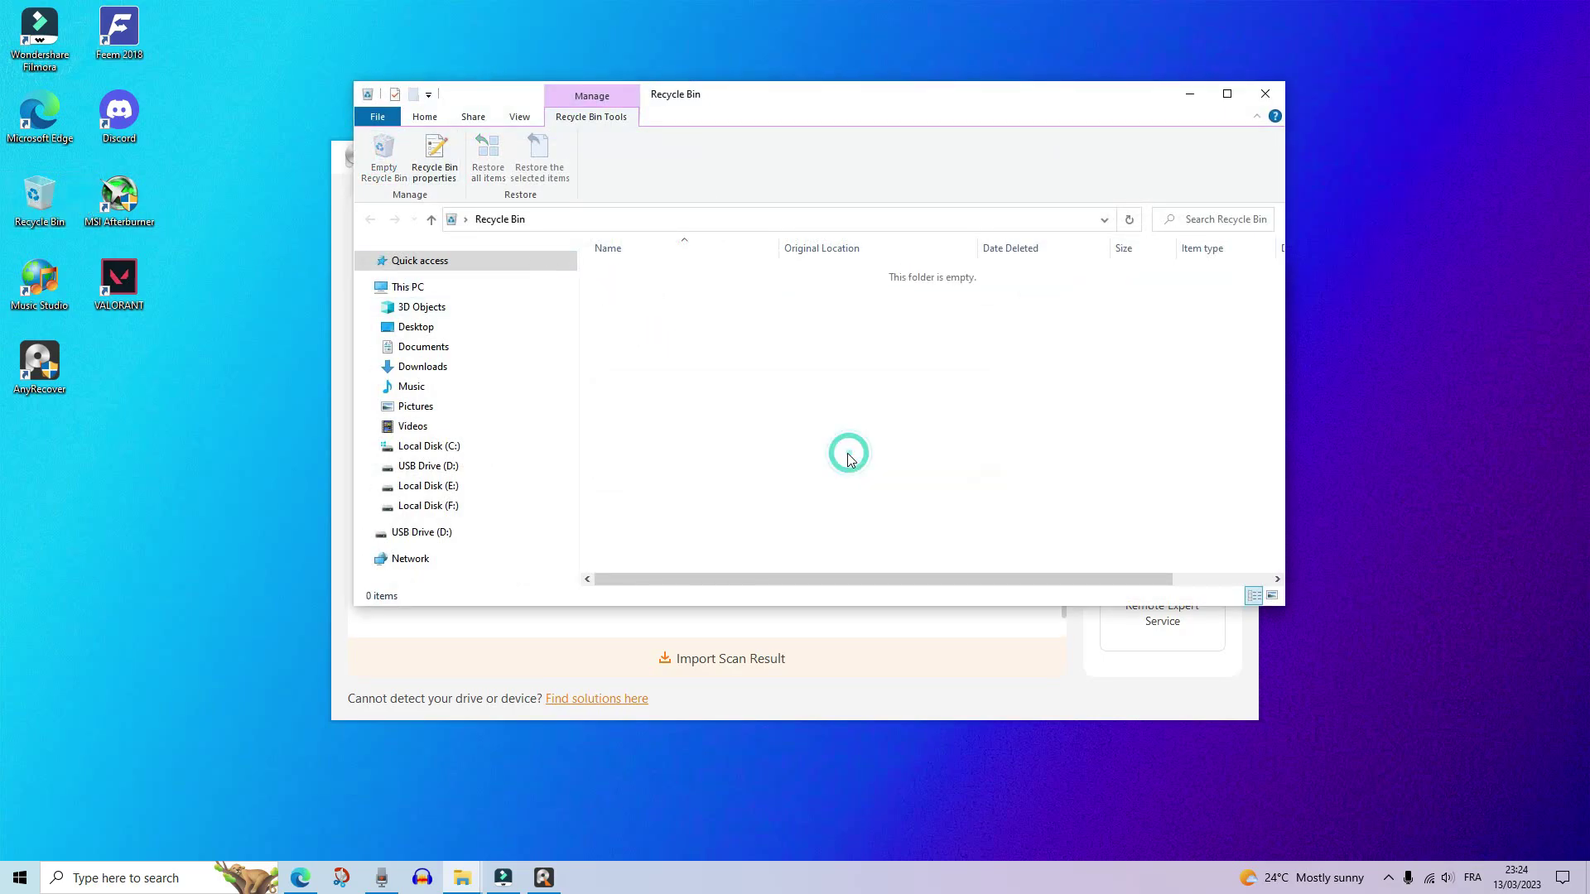
click(1262, 96)
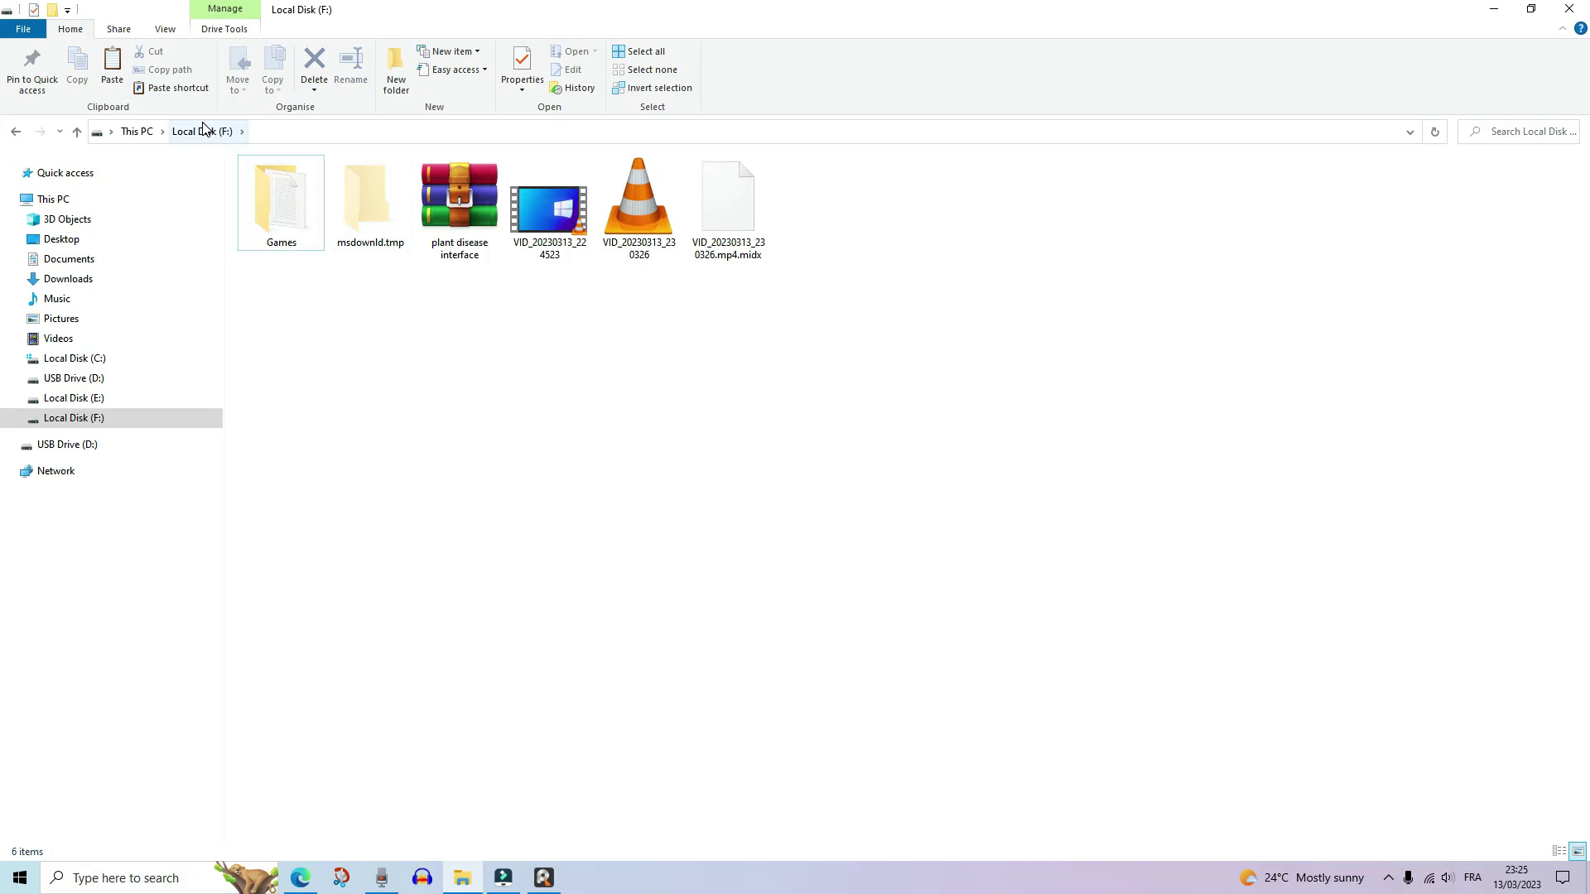
Start an AnyRecover deep scan of Local Disk (F)
click(543, 878)
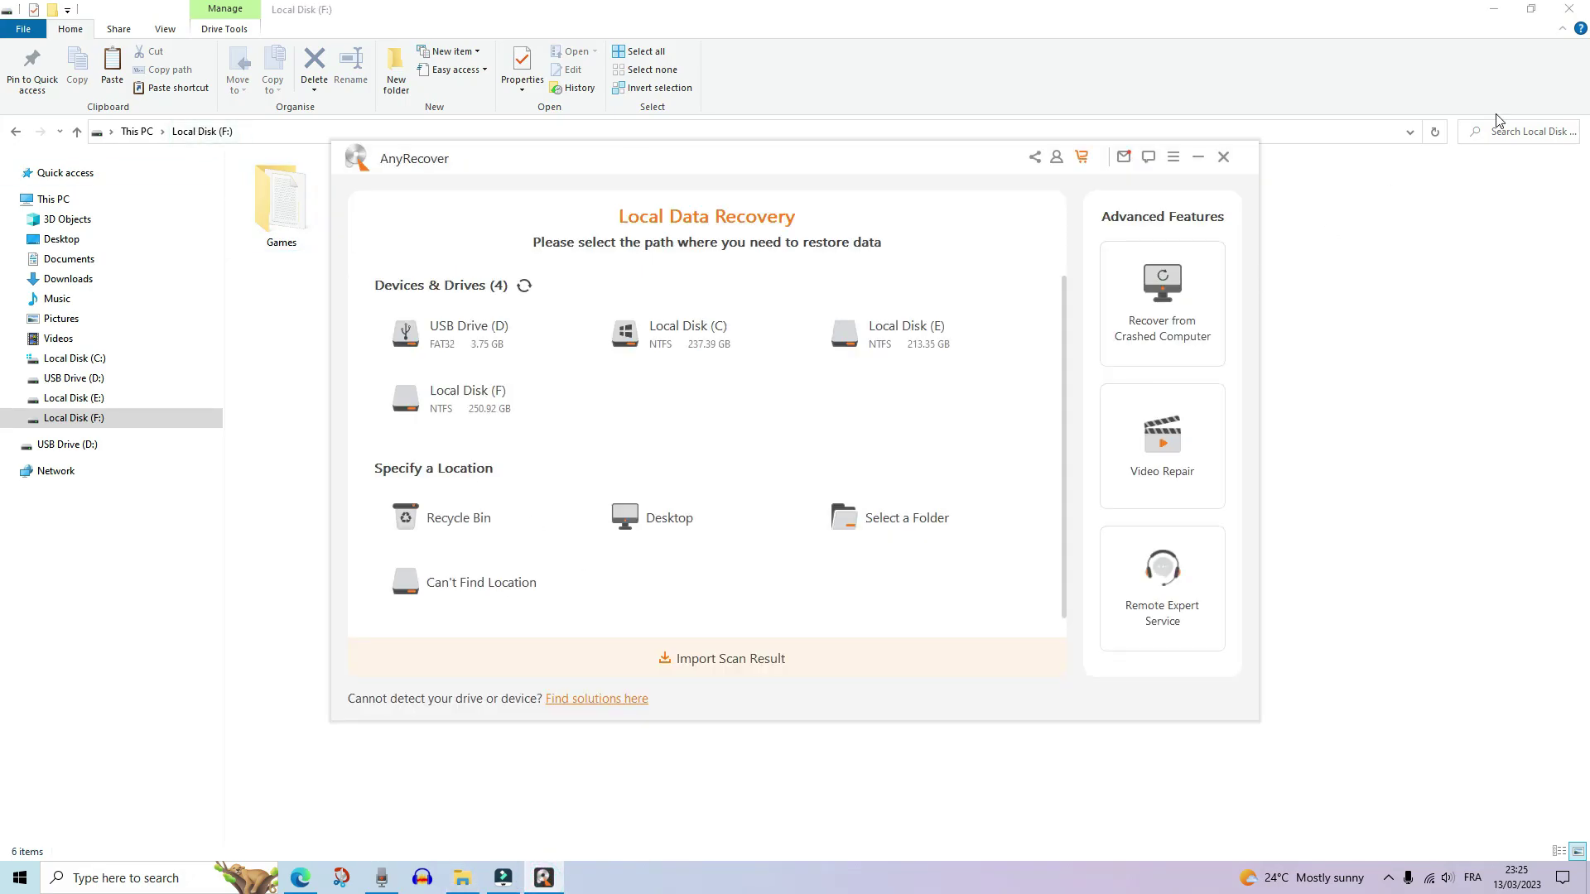
click(1493, 8)
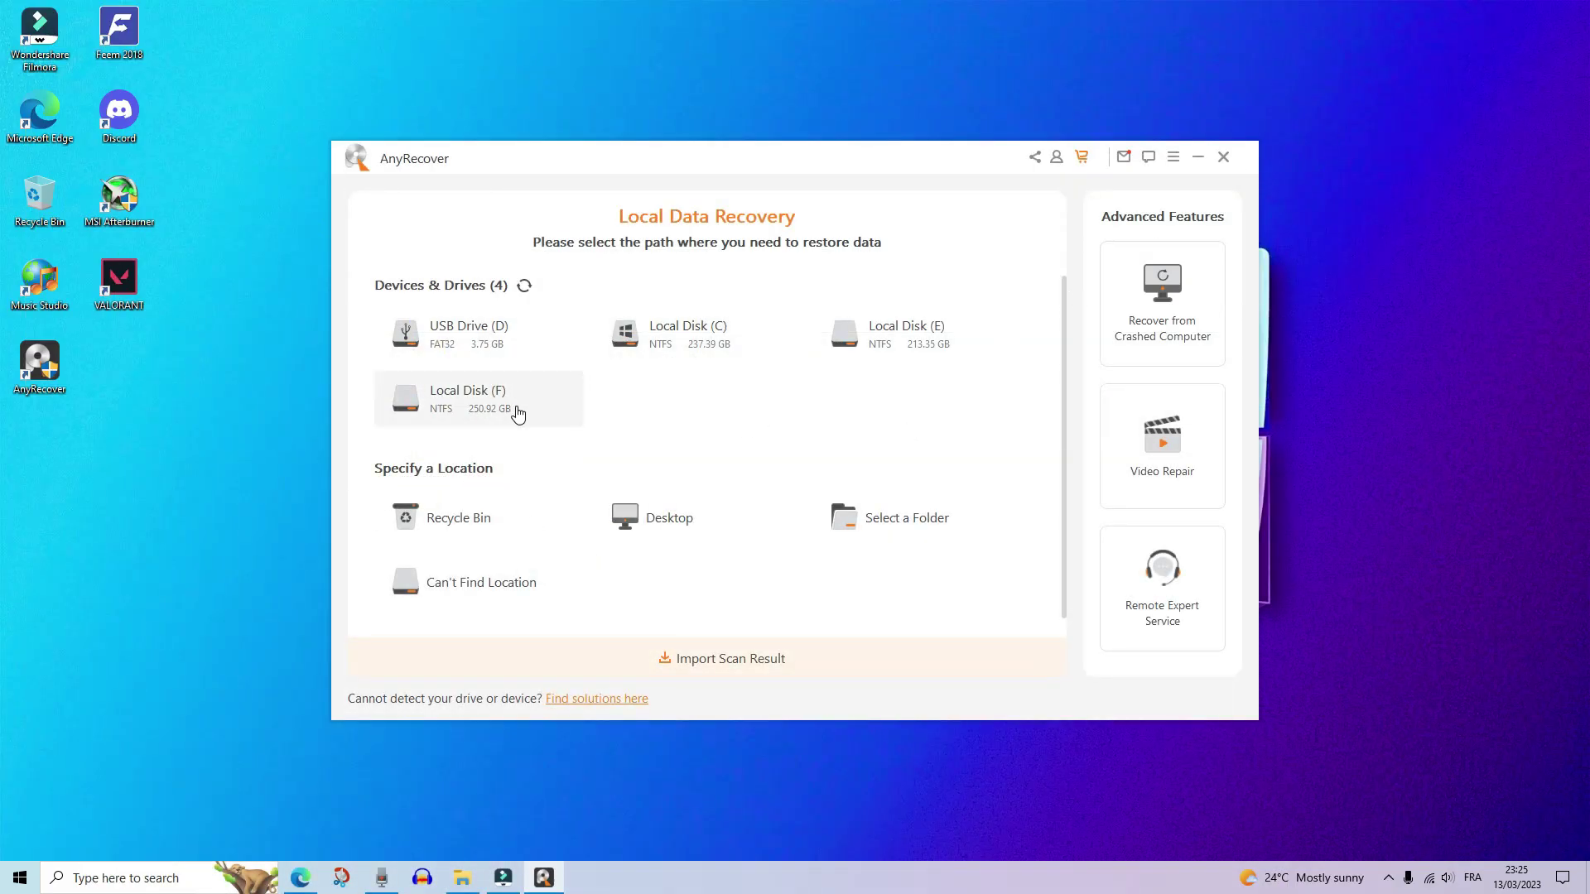
click(455, 411)
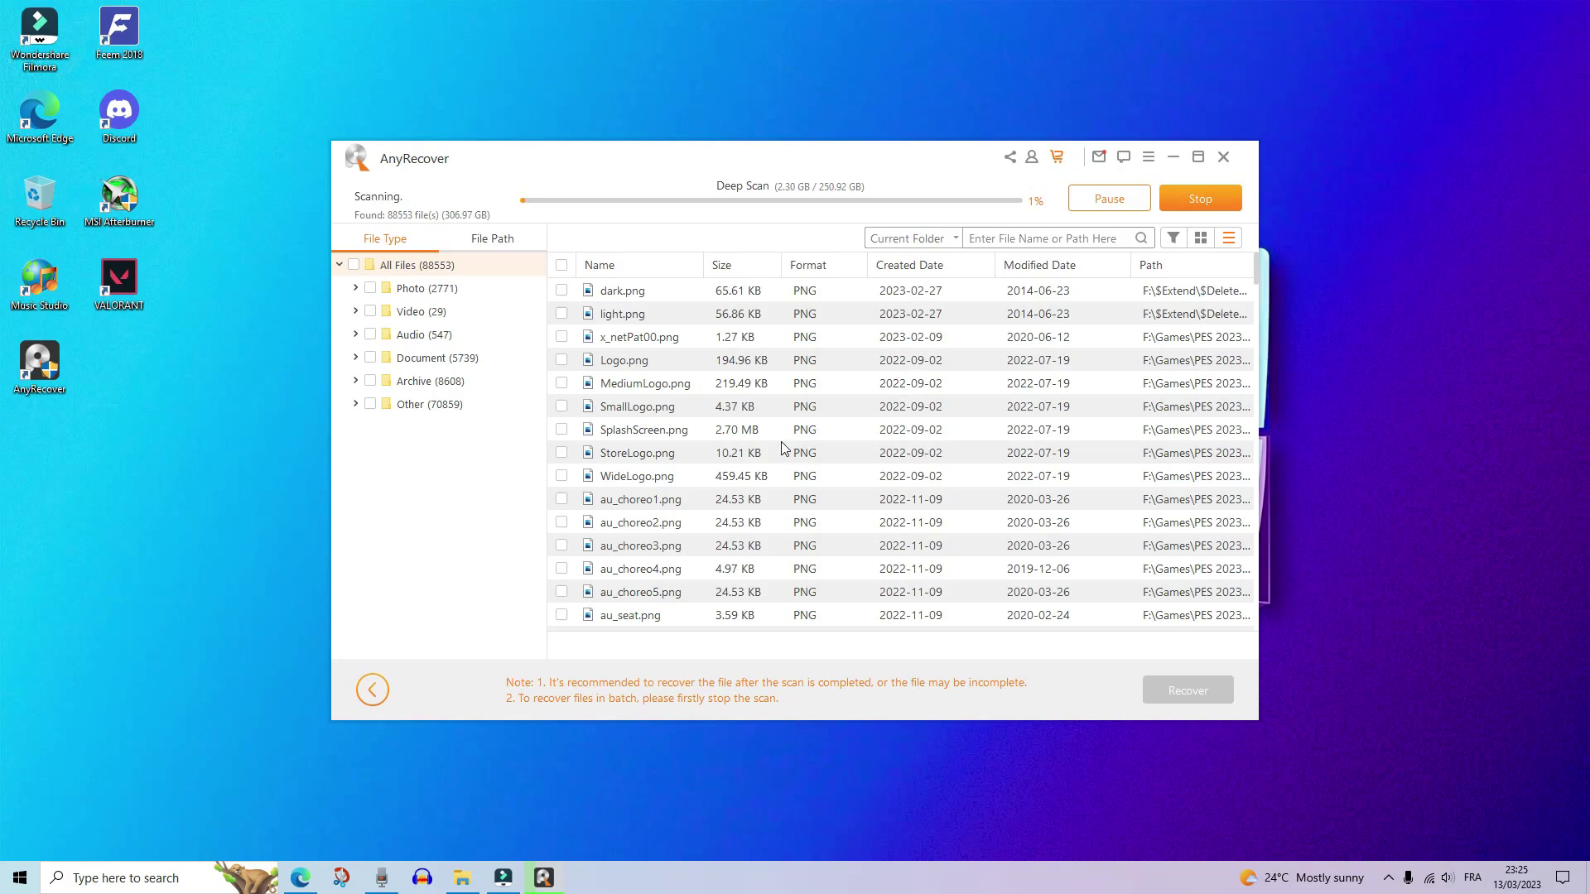
Filter the Local Disk F scan results to files modified Today (2023-03-13)
click(1174, 238)
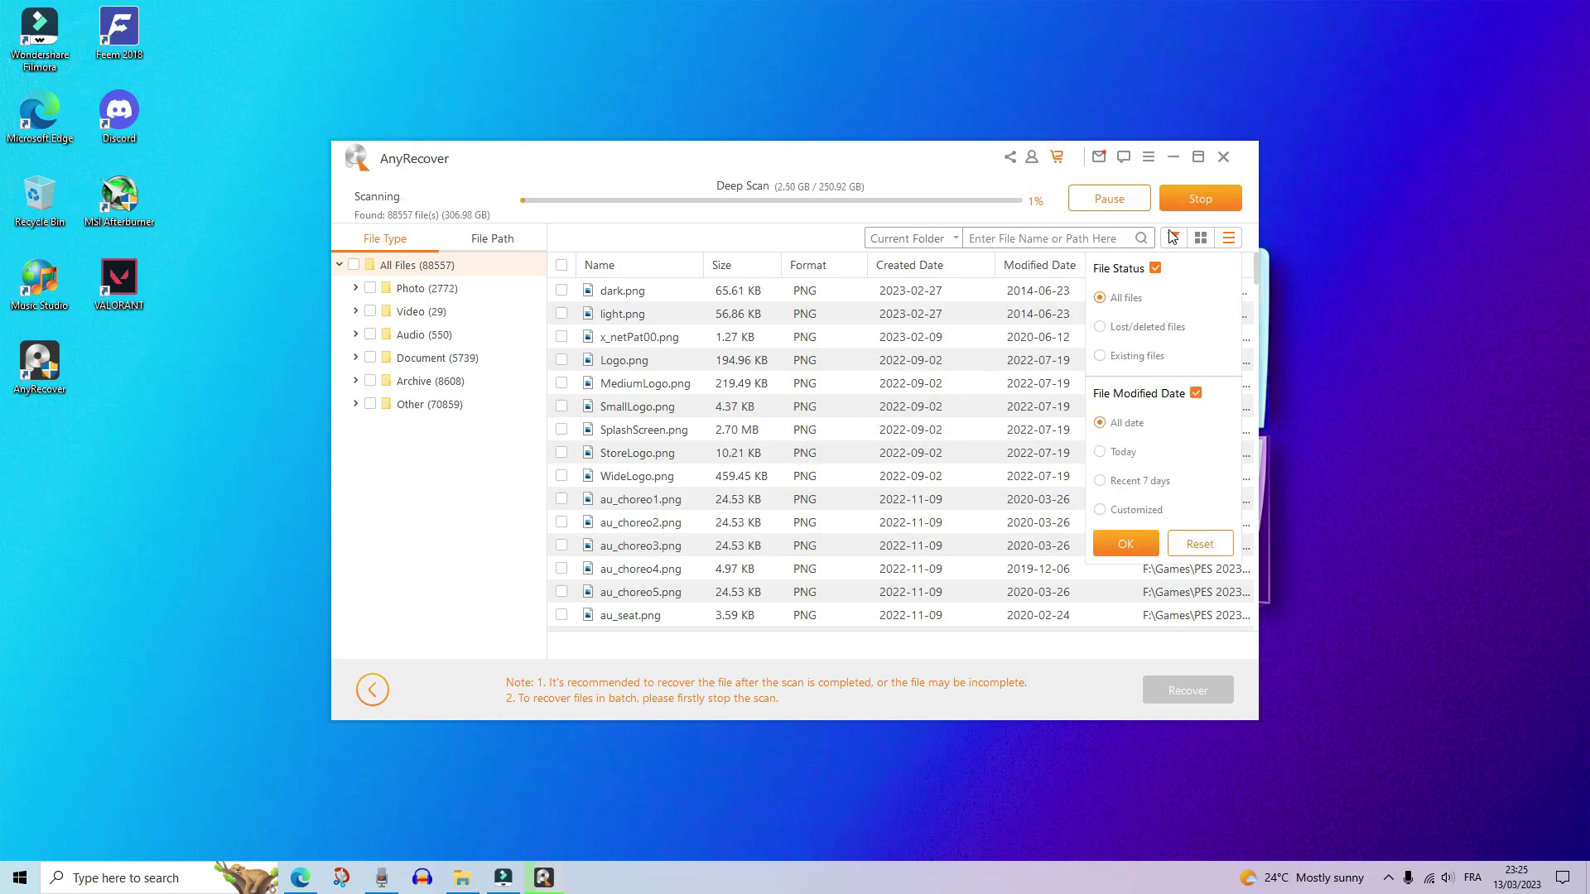
click(1136, 454)
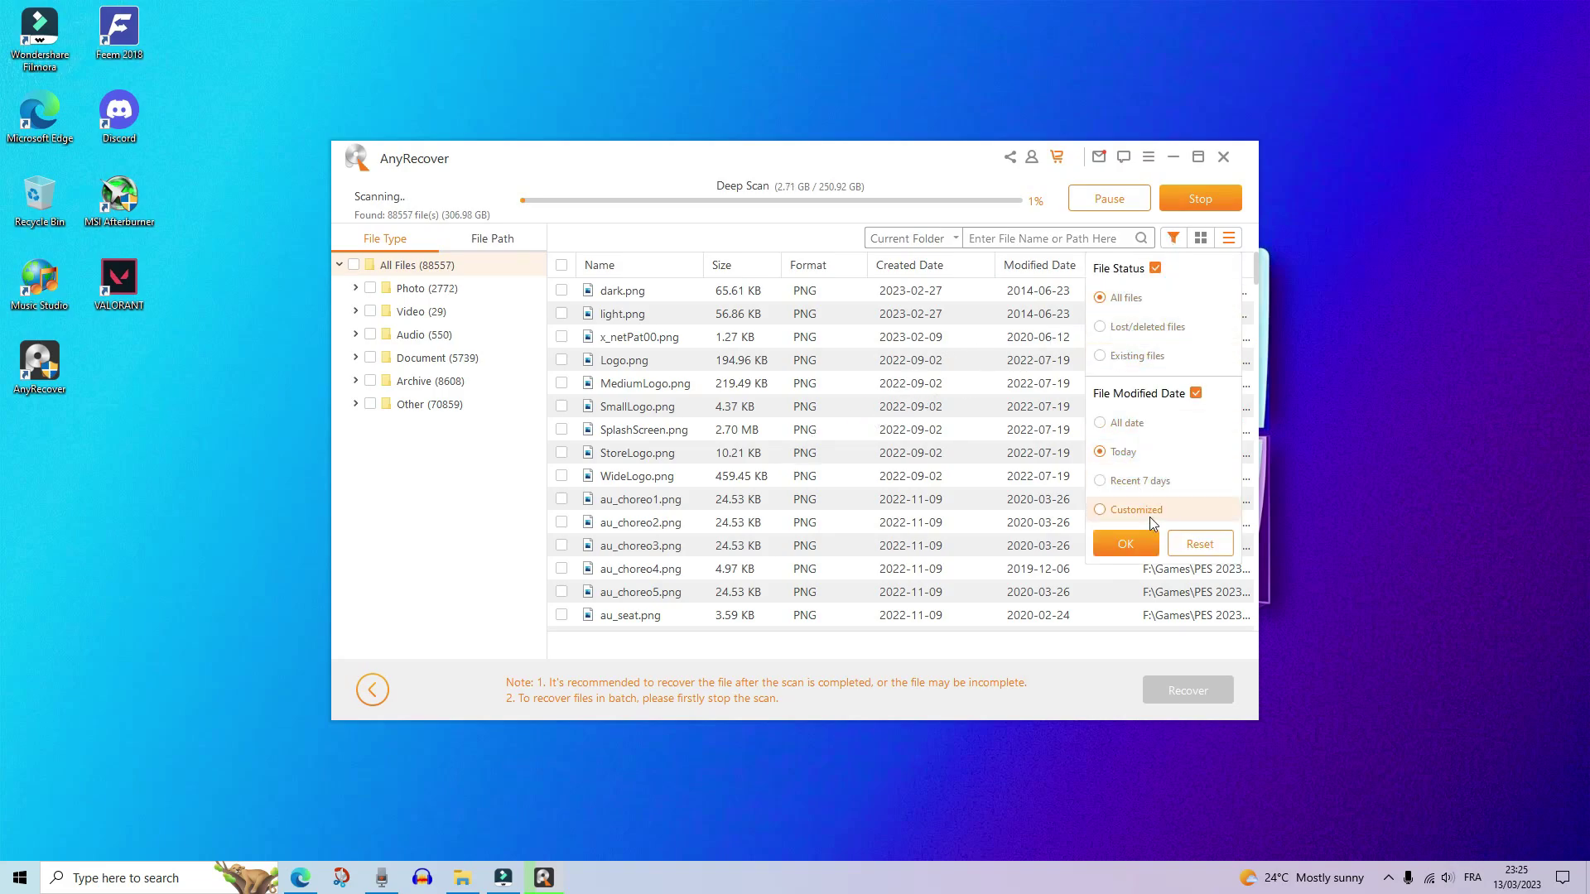
click(1141, 547)
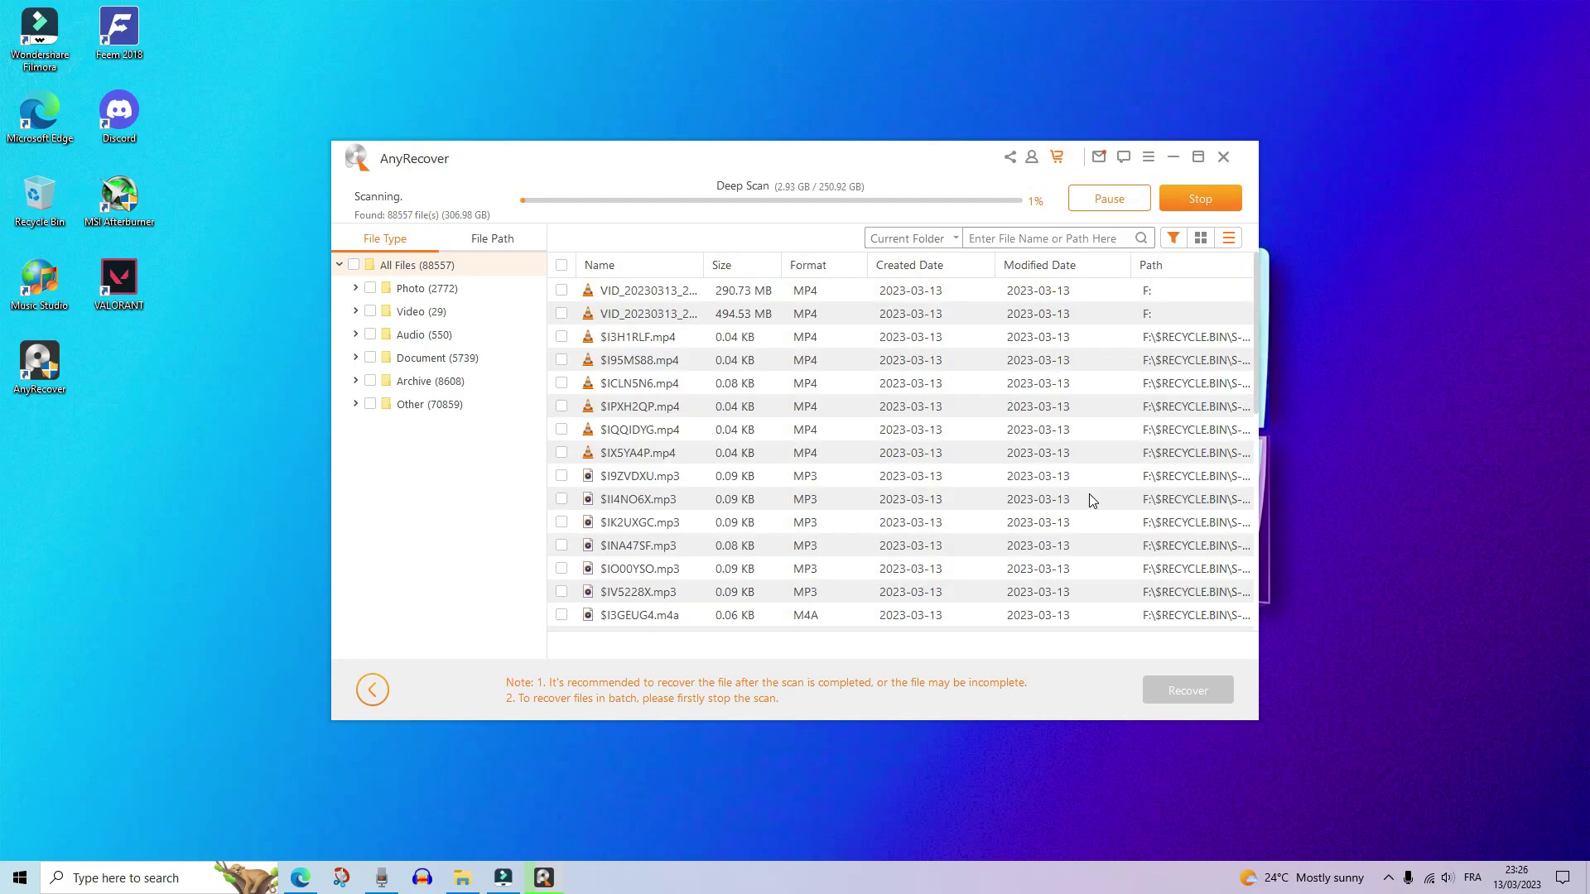
Stop the Local Disk F deep scan at 6%, leaving 93,806 files found
scroll(683, 439, down, 4)
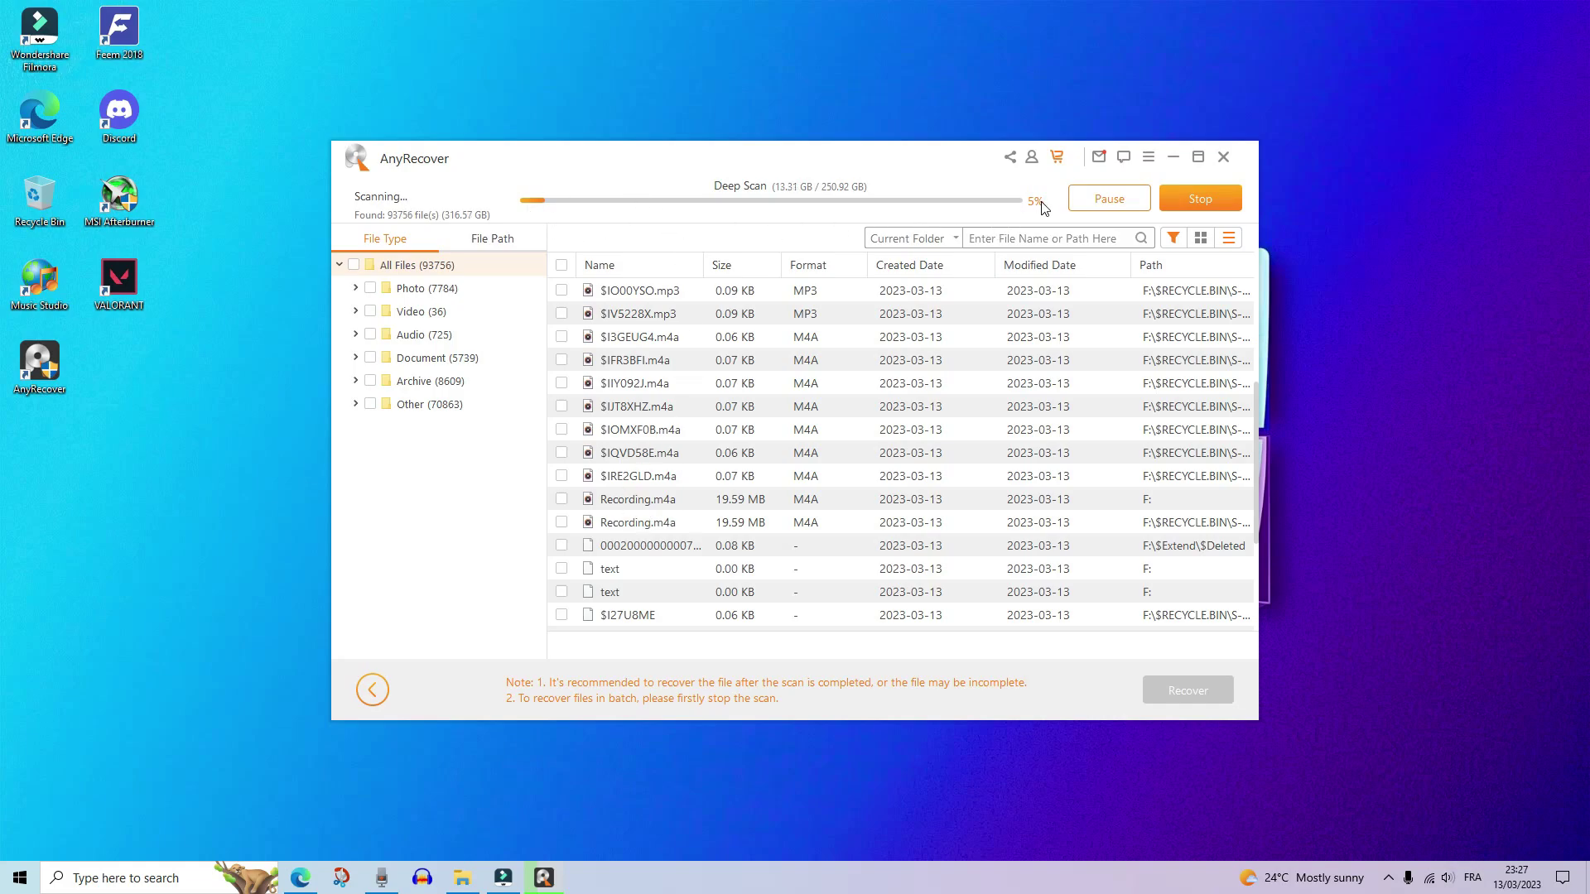
click(1201, 199)
click(858, 489)
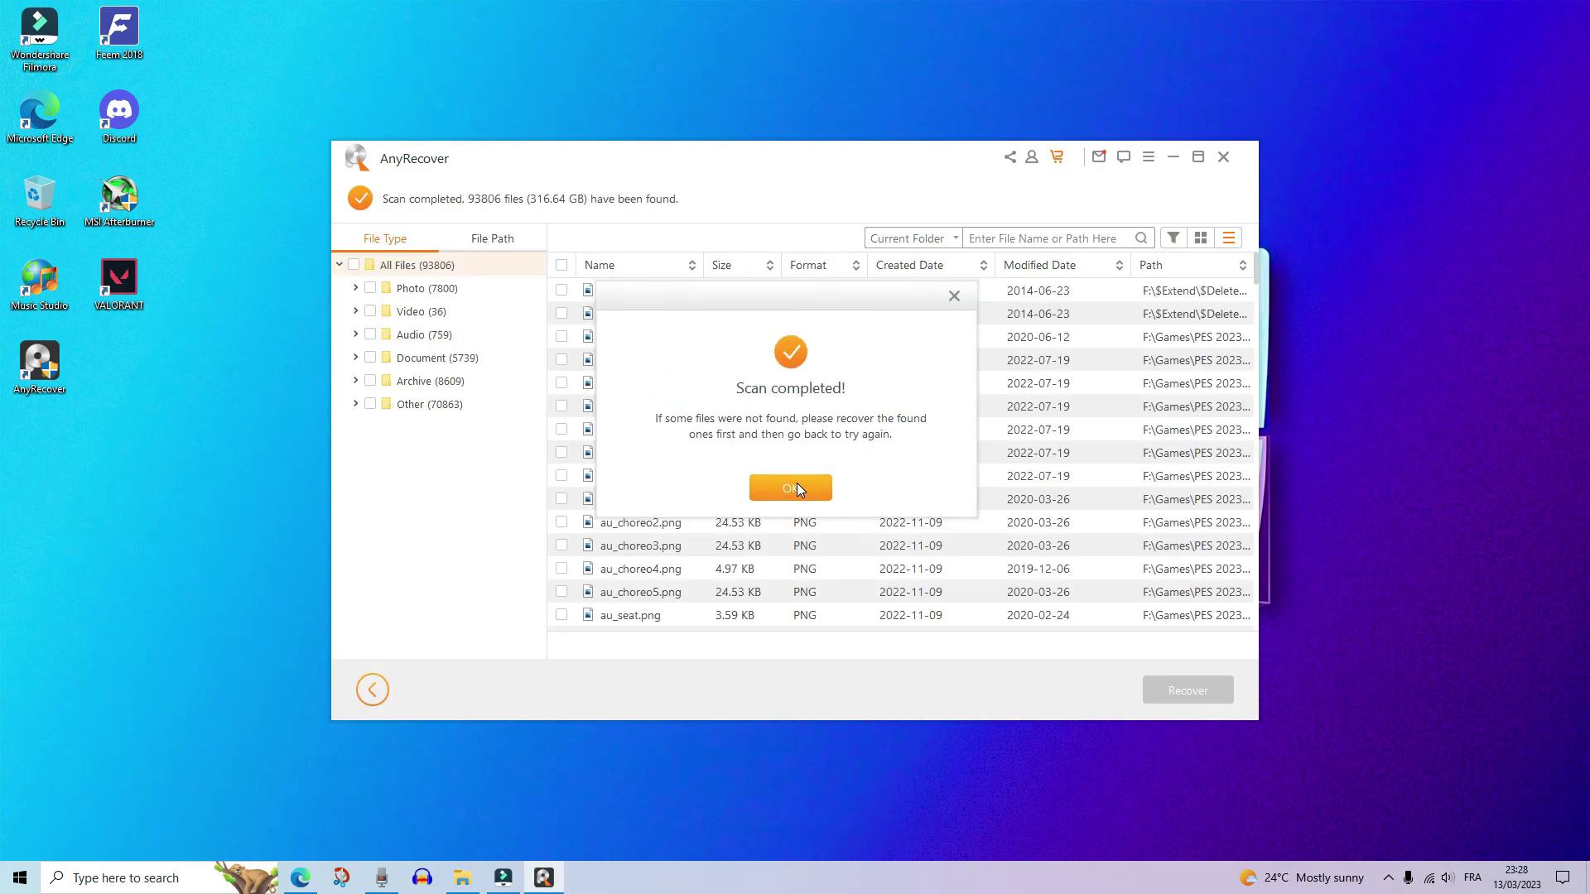
Recover both 19.59 MB Recording.m4a files into a new folder on the Desktop
click(791, 488)
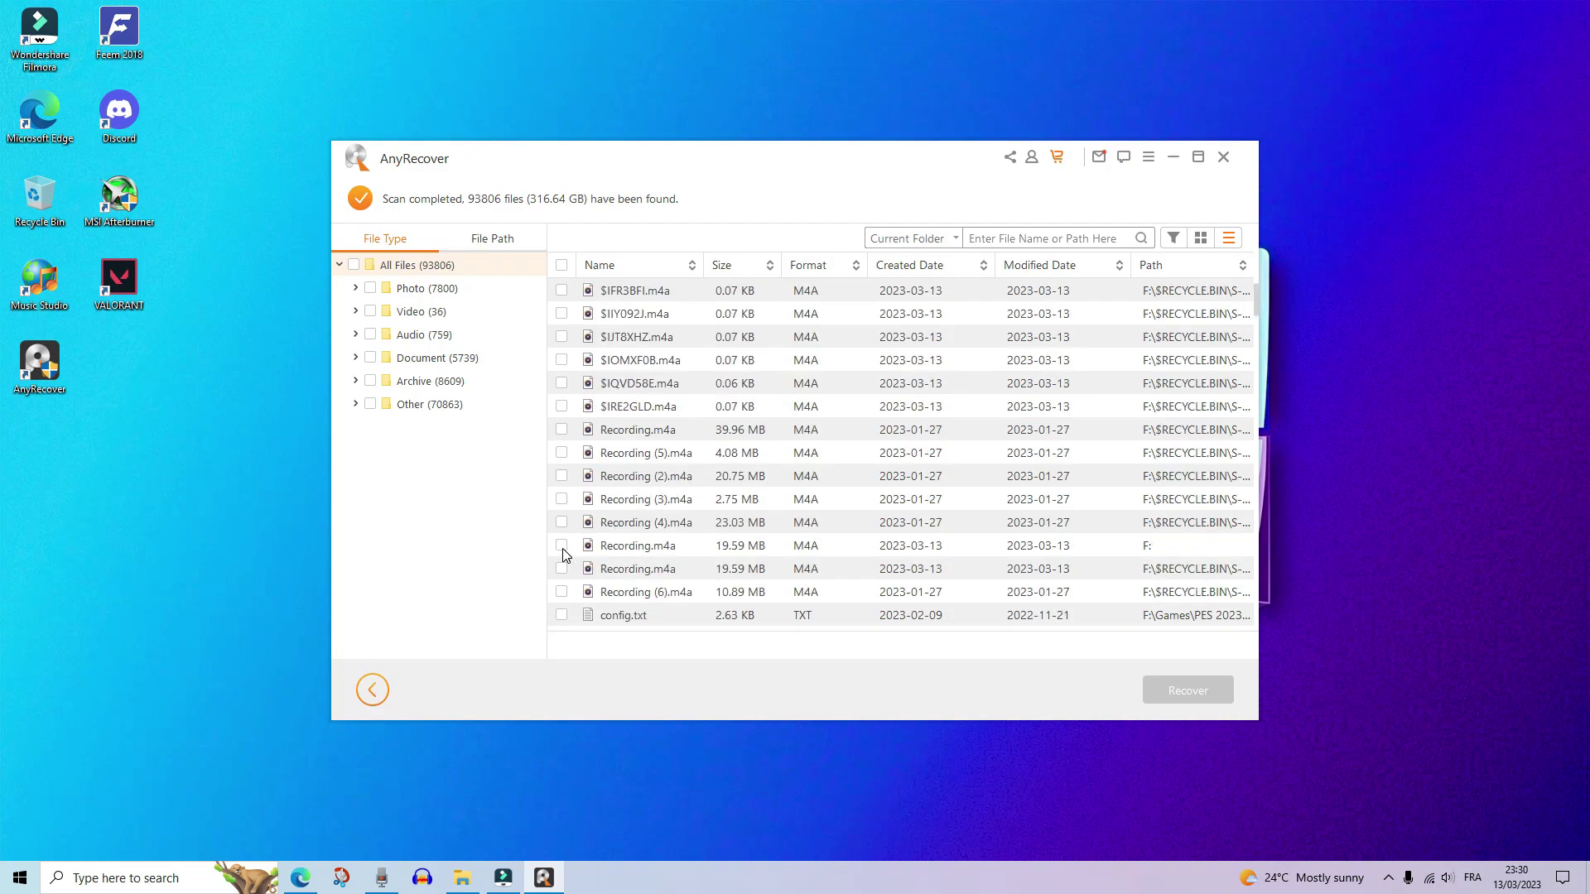
click(563, 547)
click(562, 570)
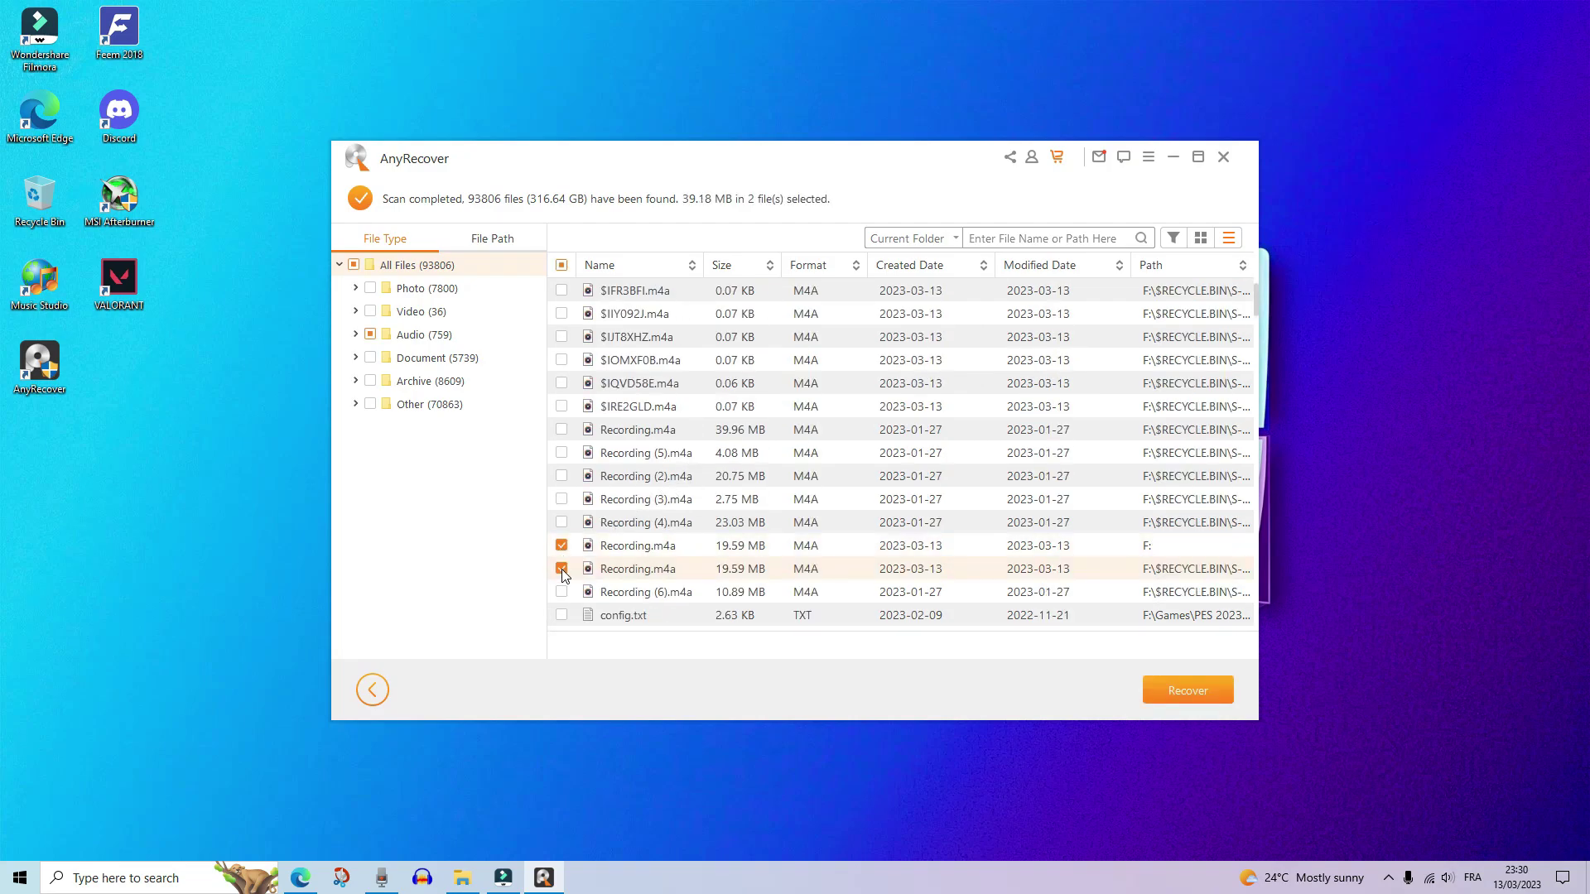
click(1189, 691)
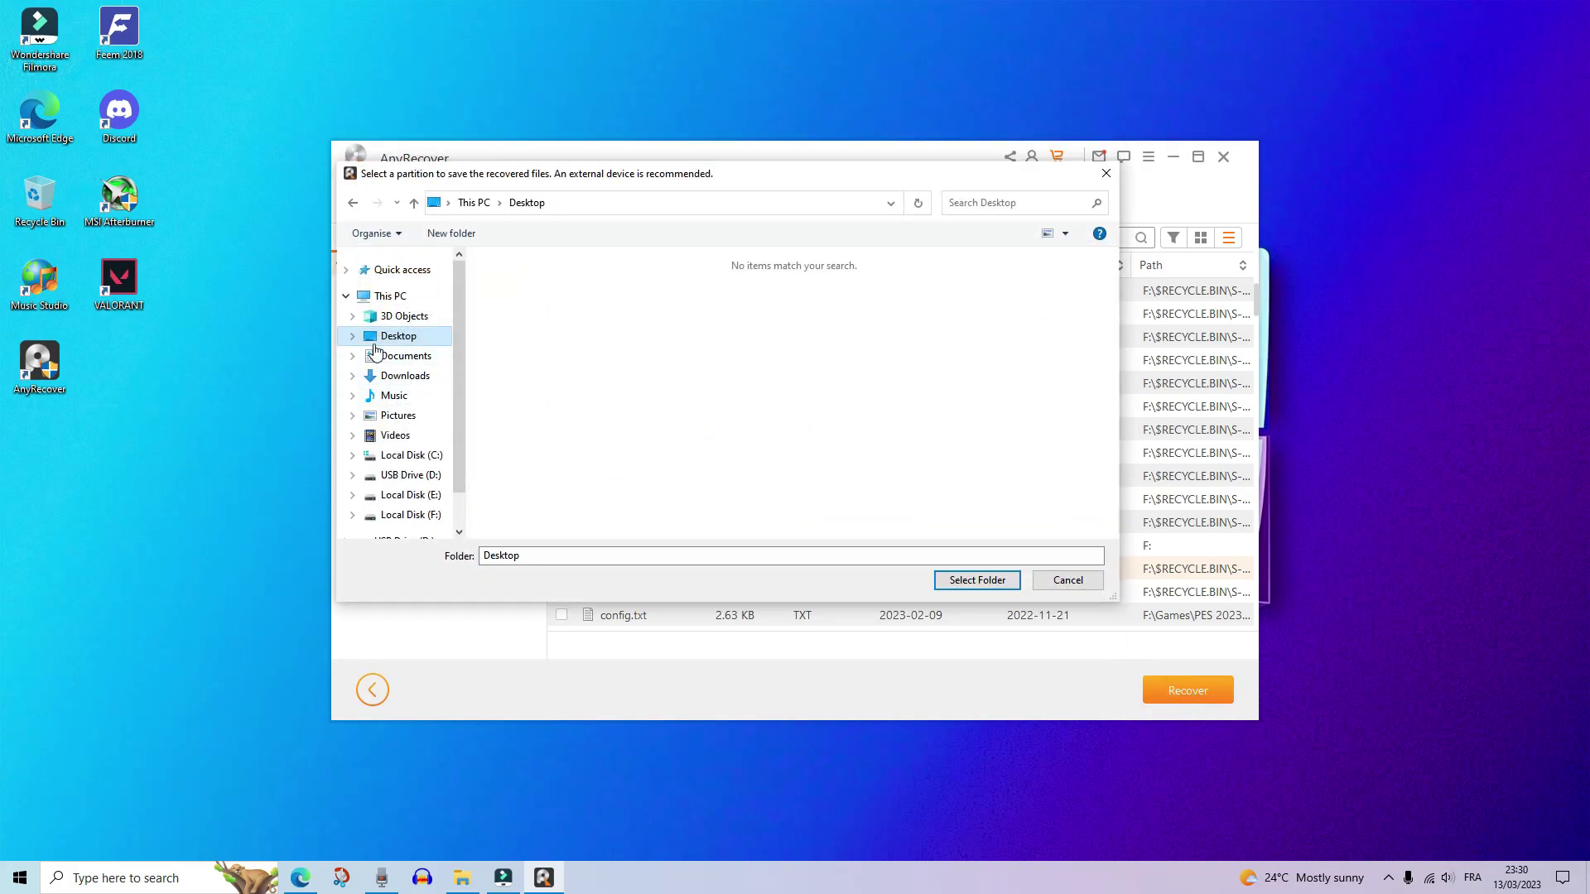
click(984, 581)
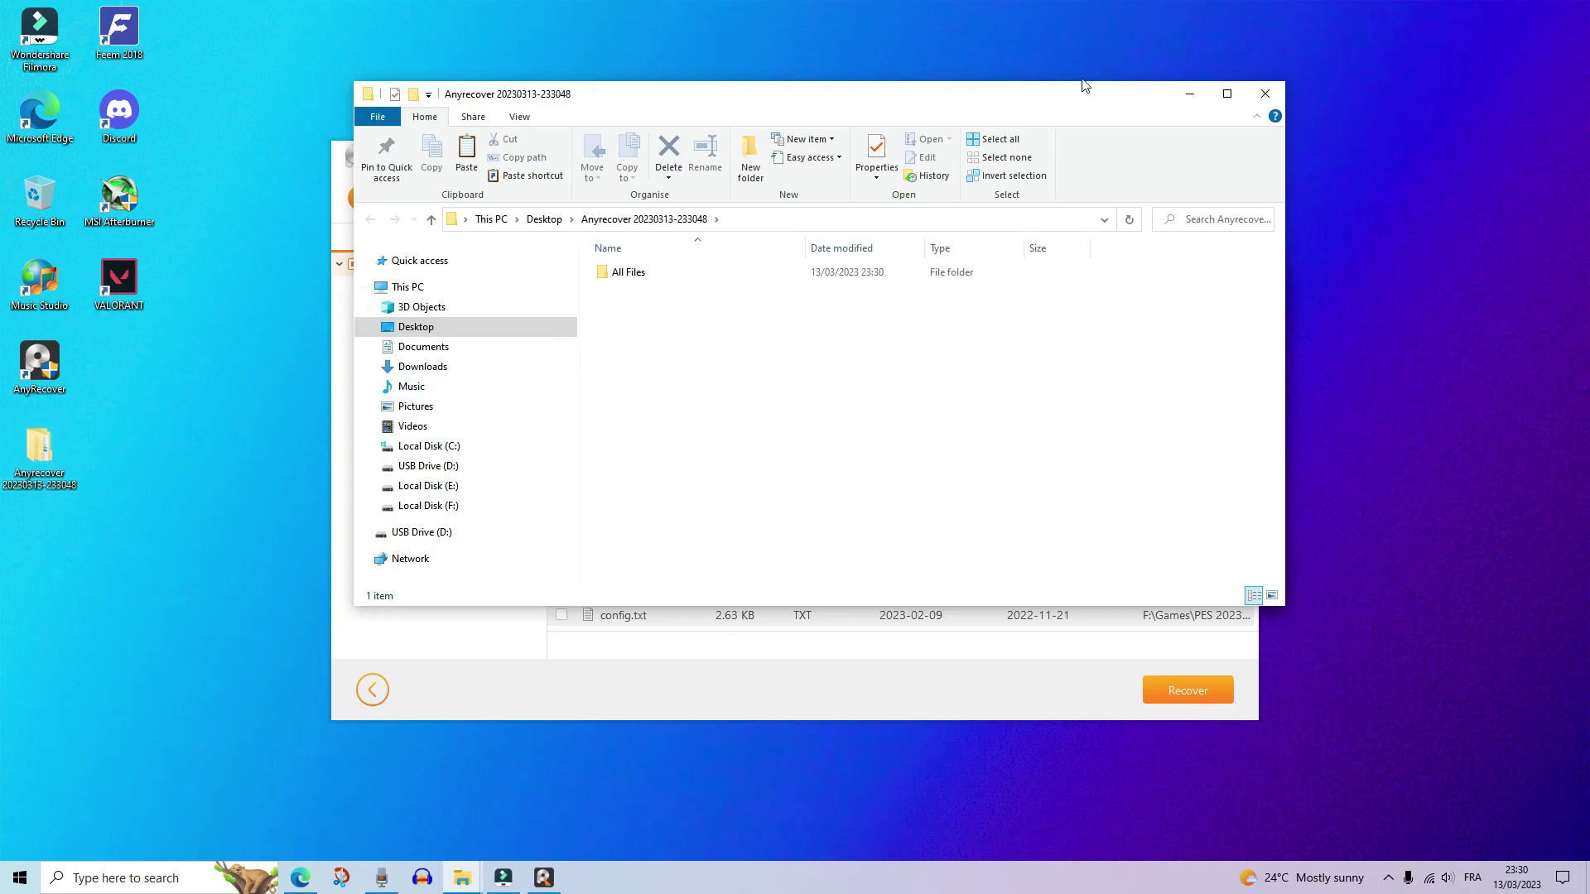
Check Recording and Recording_1 under All Files > Audio > M4A, then close Explorer
double_click(664, 270)
double_click(664, 270)
click(664, 270)
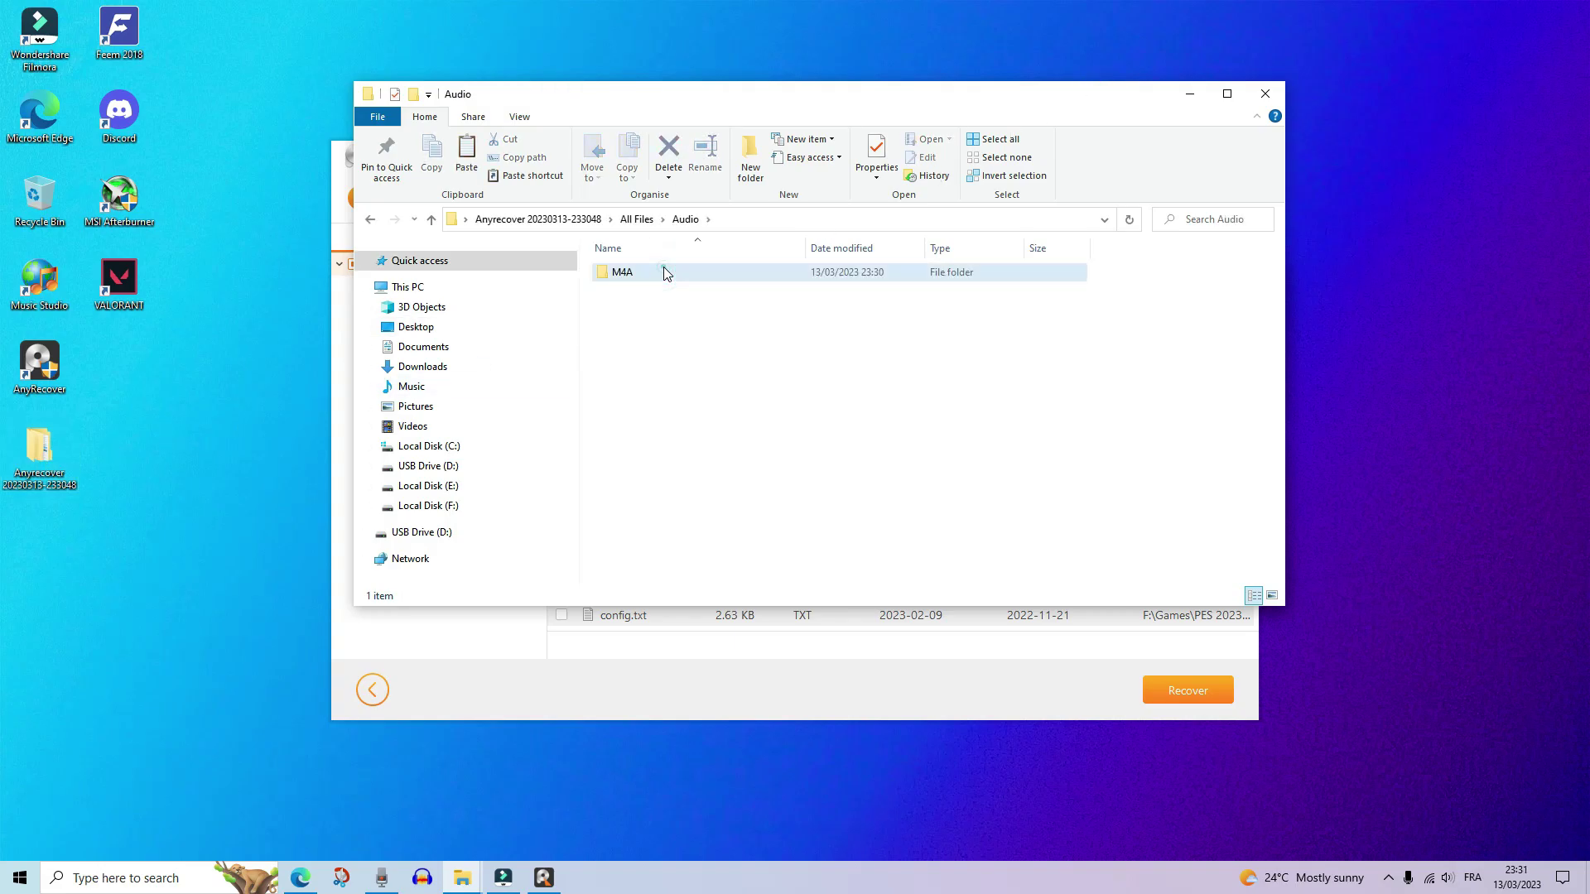
double_click(664, 272)
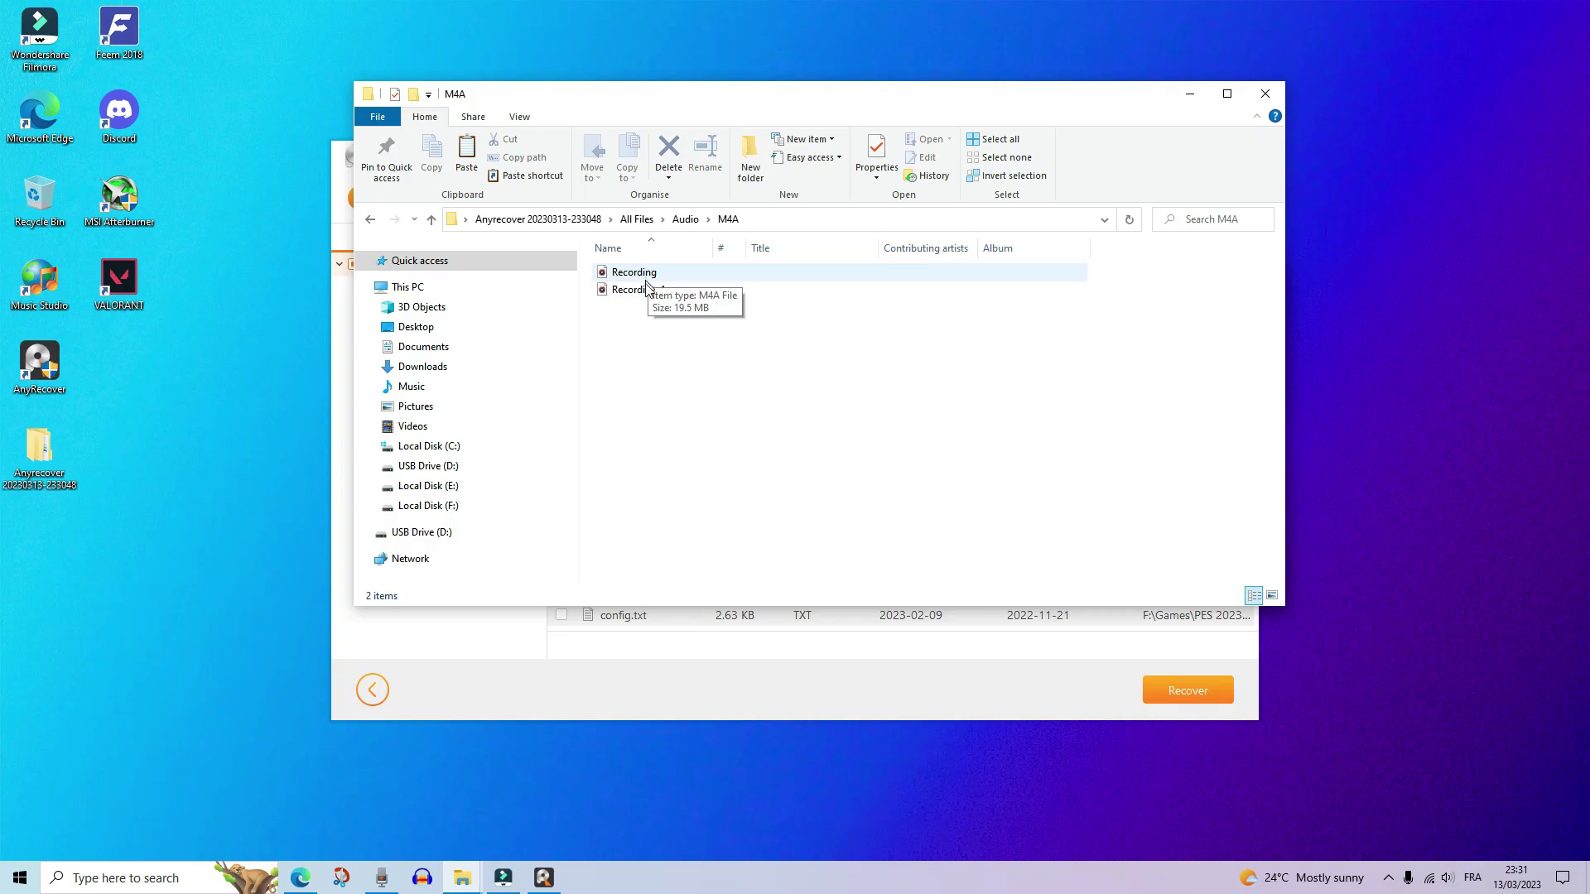
click(648, 292)
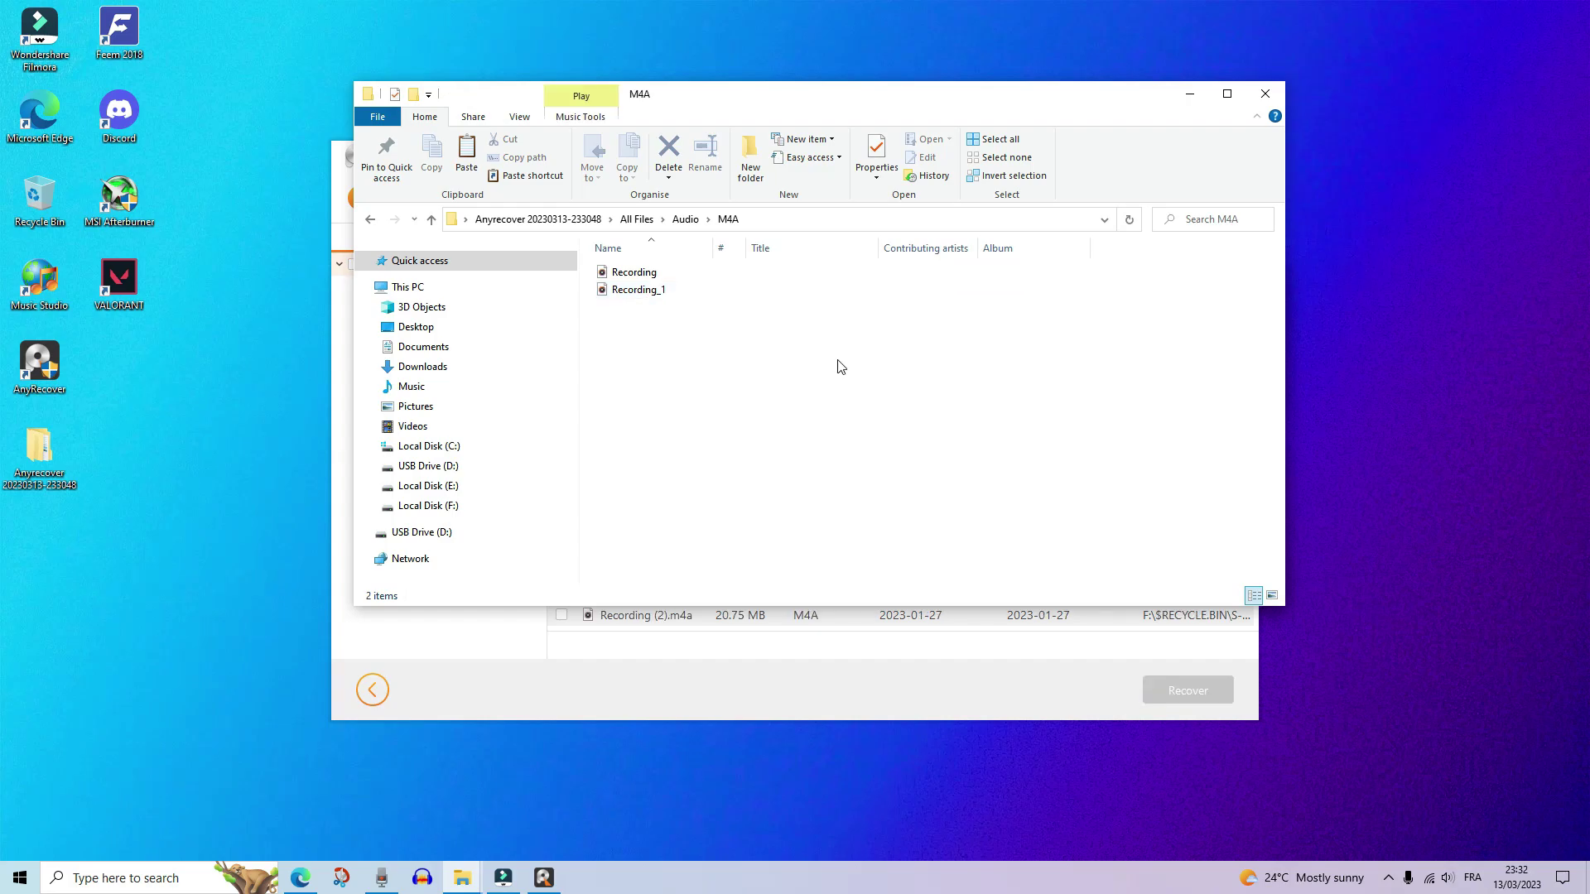
click(695, 341)
click(1265, 95)
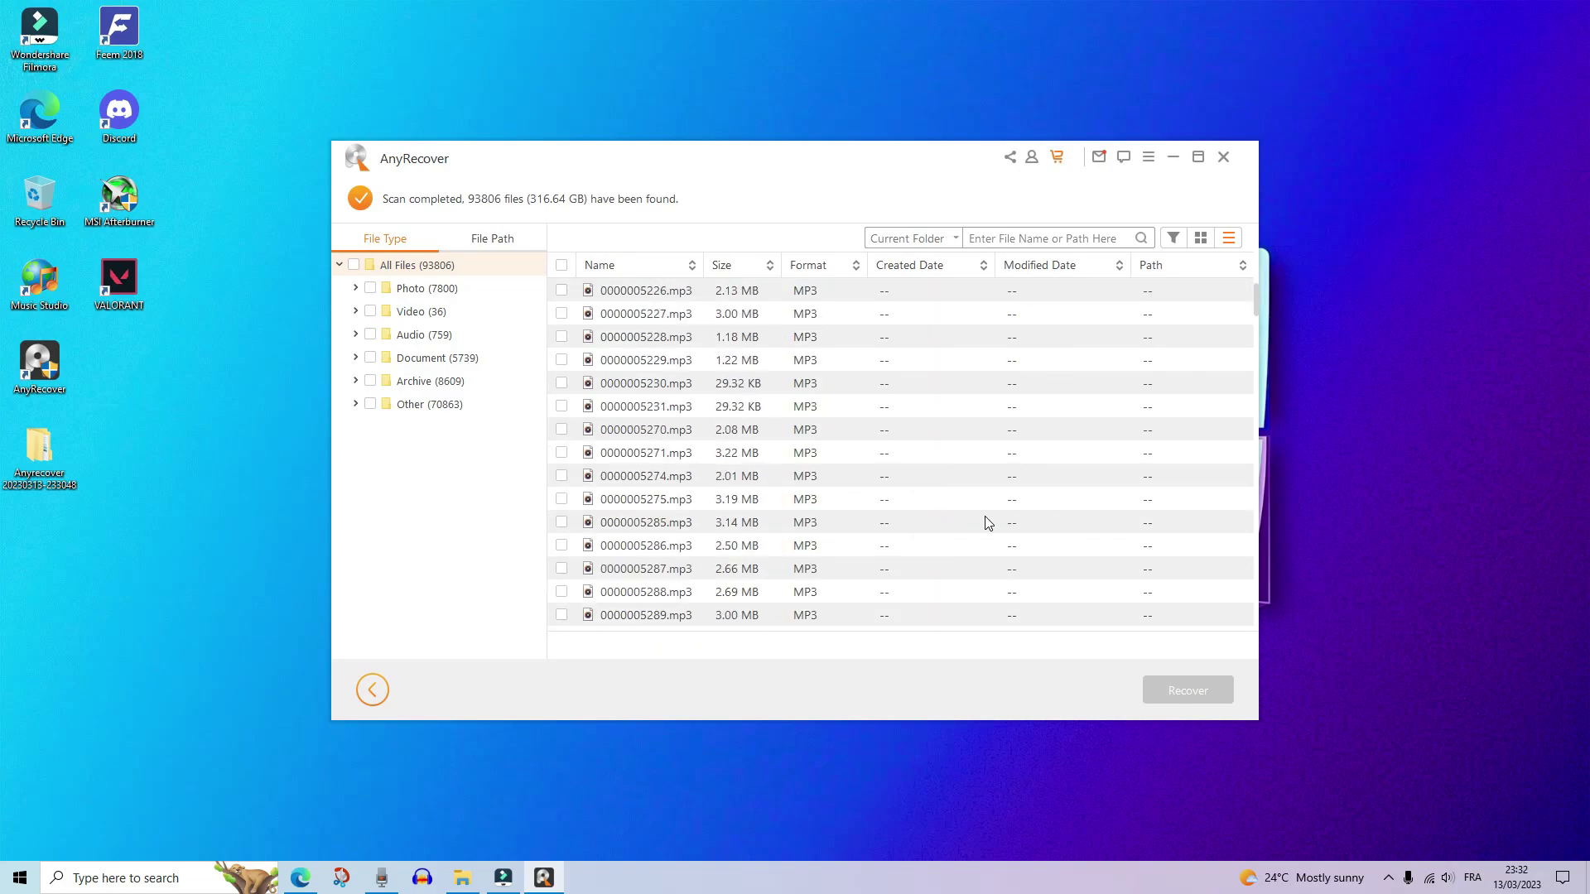
Go back from the scan results to AnyRecover's Local Data Recovery drive list
click(372, 690)
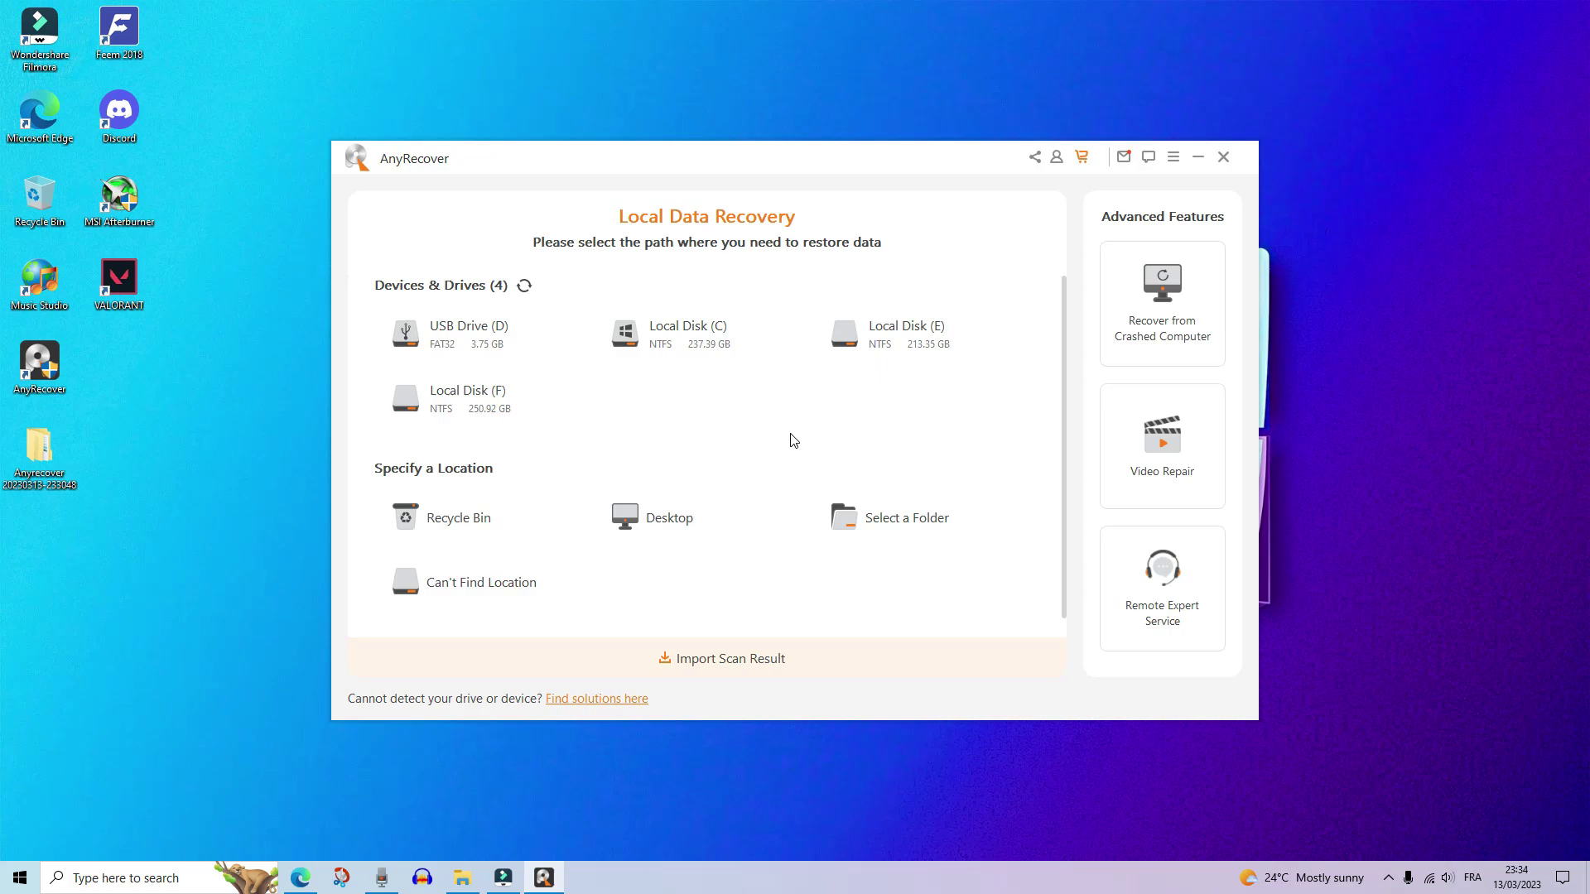
Scan USB Drive (D) and stop the deep scan early with 71 files found
click(545, 368)
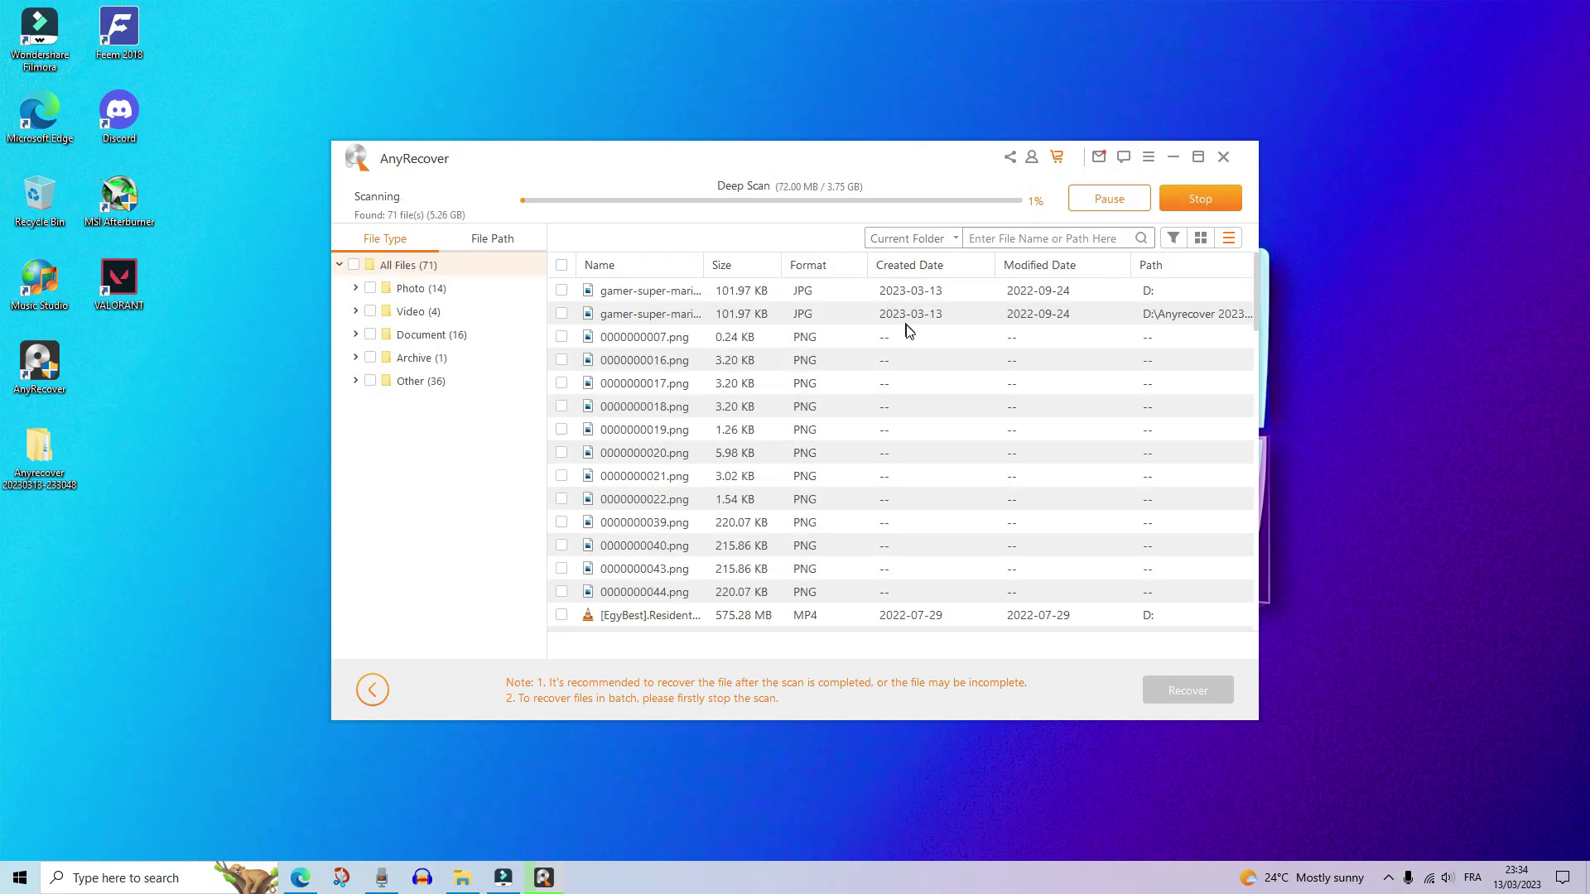
click(1166, 198)
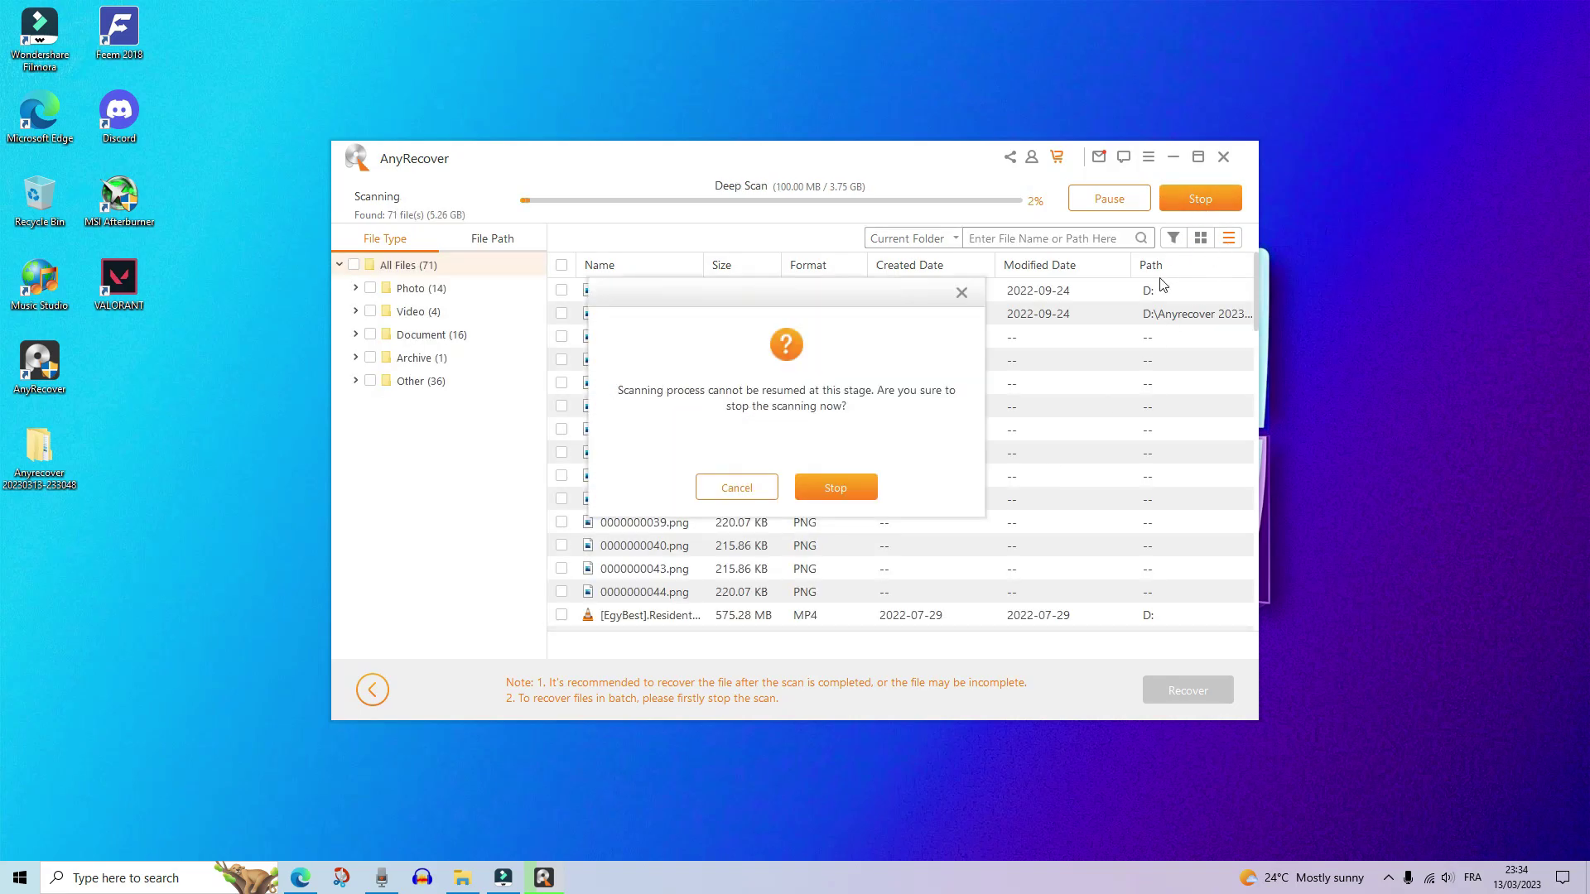
click(837, 497)
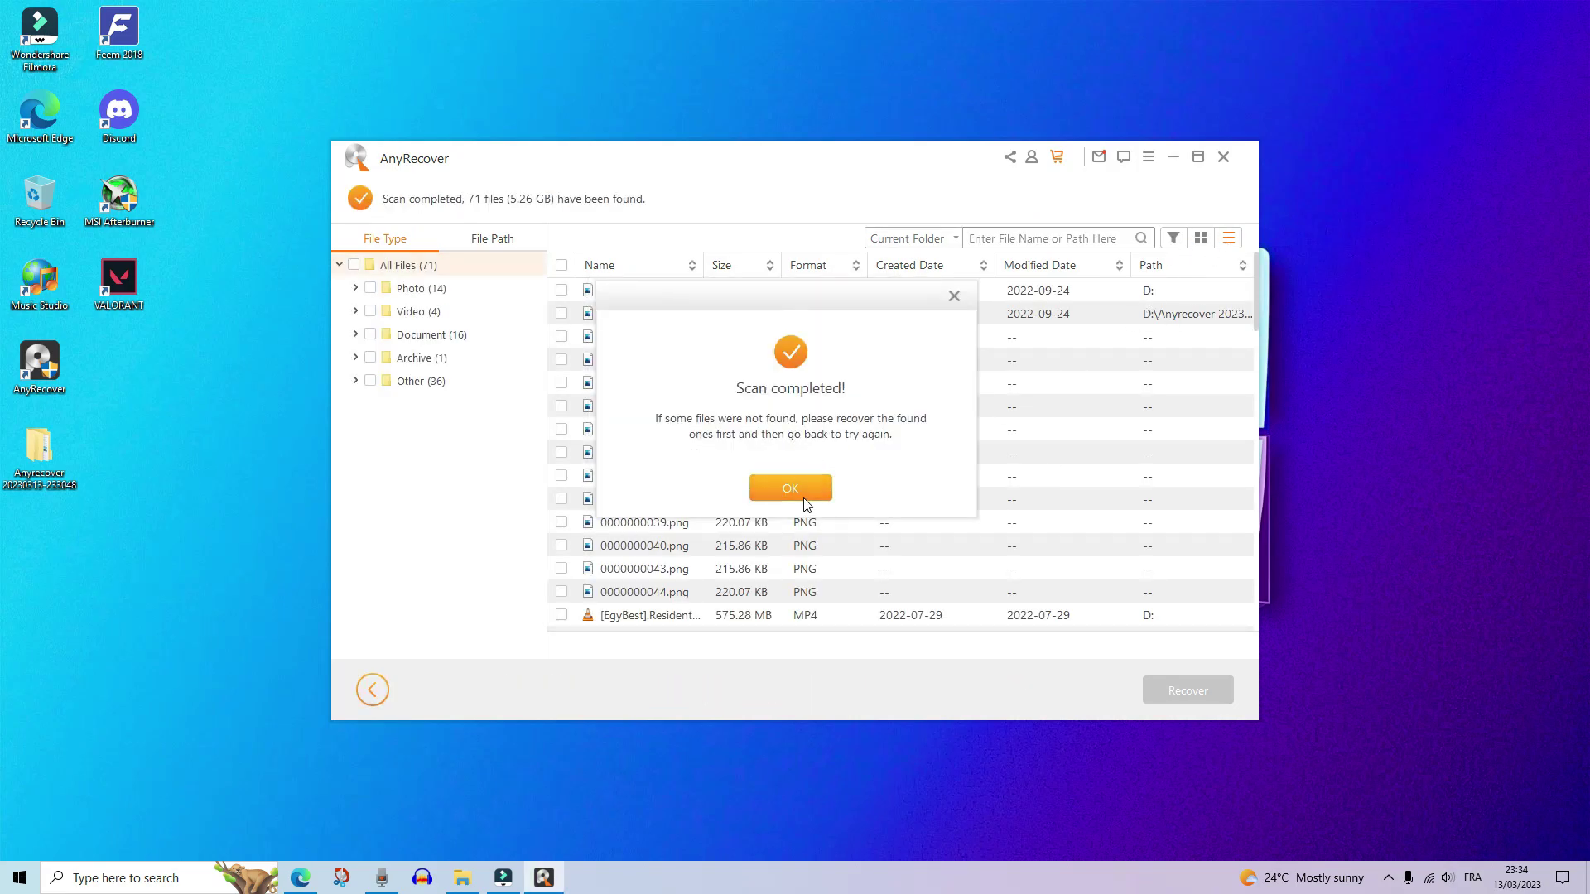
click(795, 487)
Mark Halloween.2018.mp4 and try to recover it, bringing up the plans window
scroll(639, 439, down, 3)
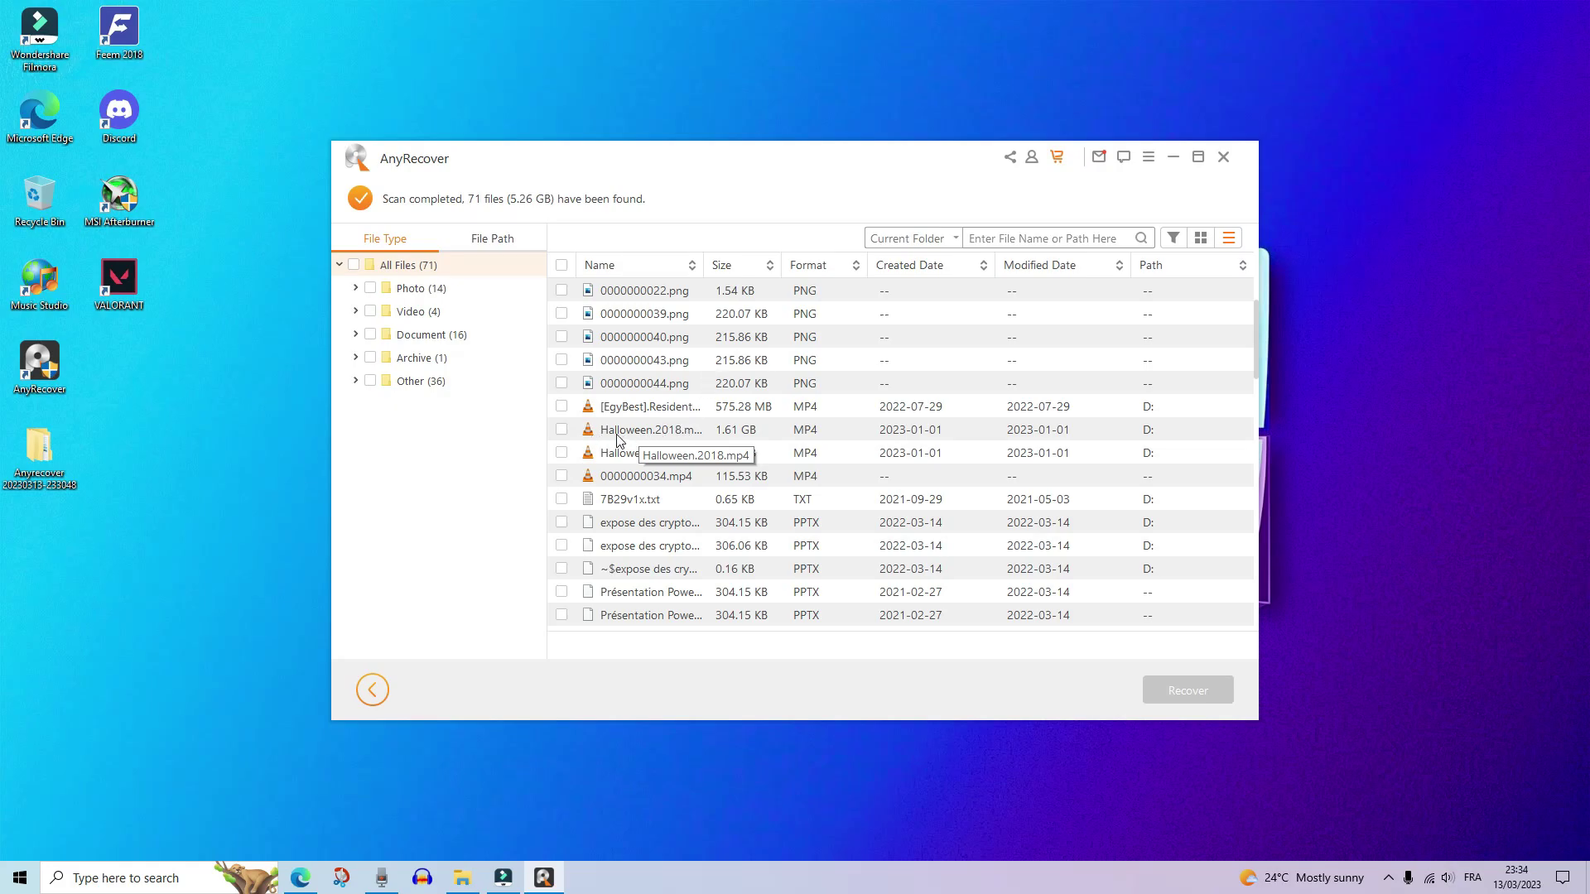
click(562, 430)
click(1184, 690)
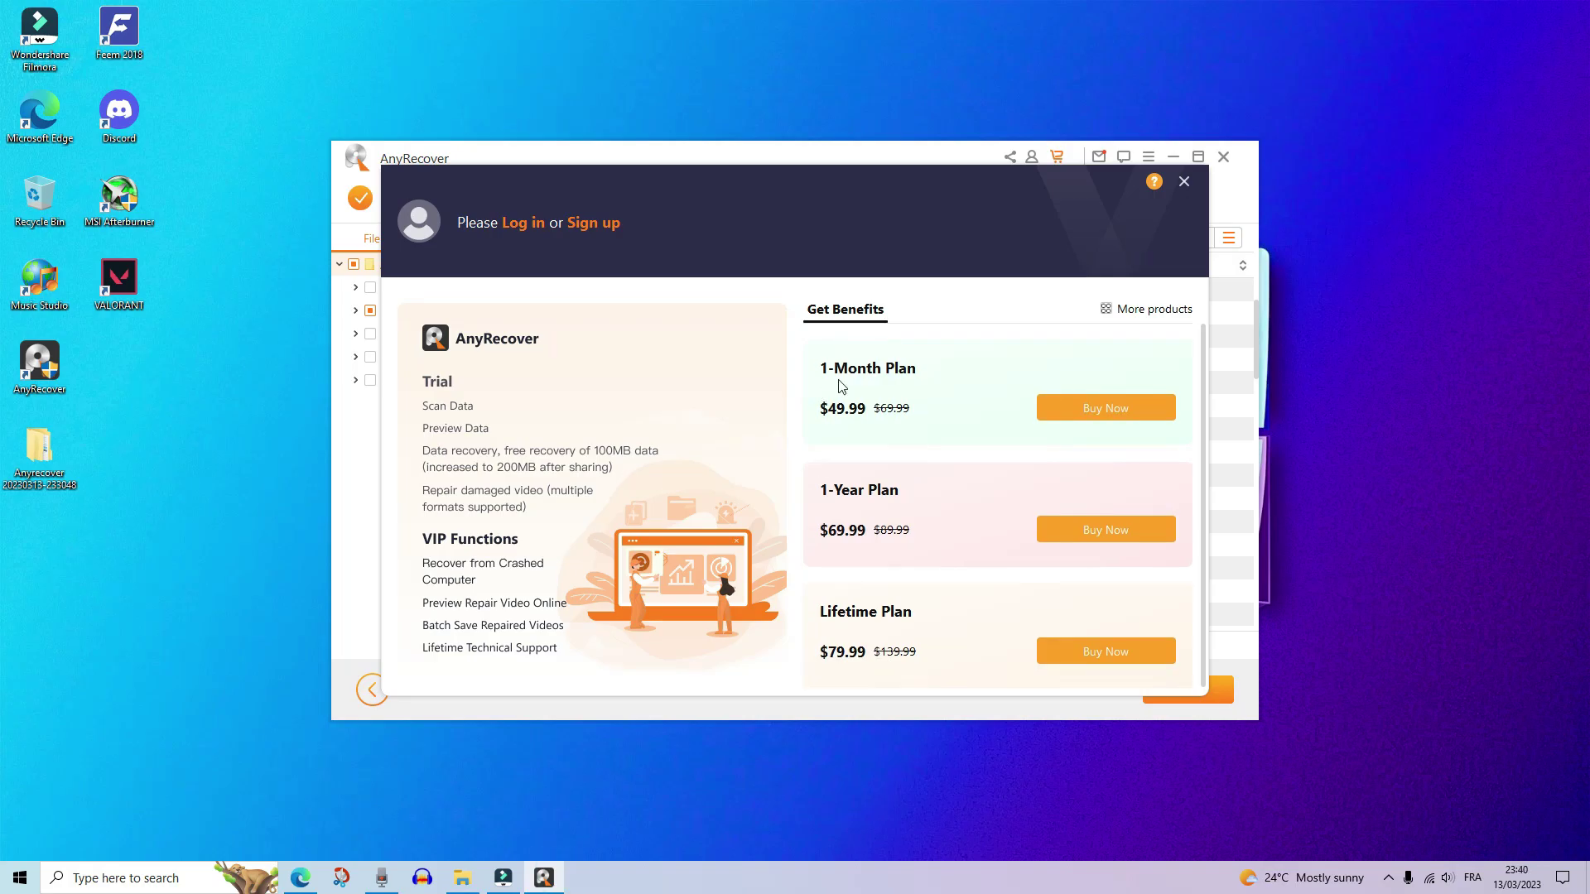
Buy the 1-Month Plan and sign in, showing the Regular Member account menu
click(1090, 407)
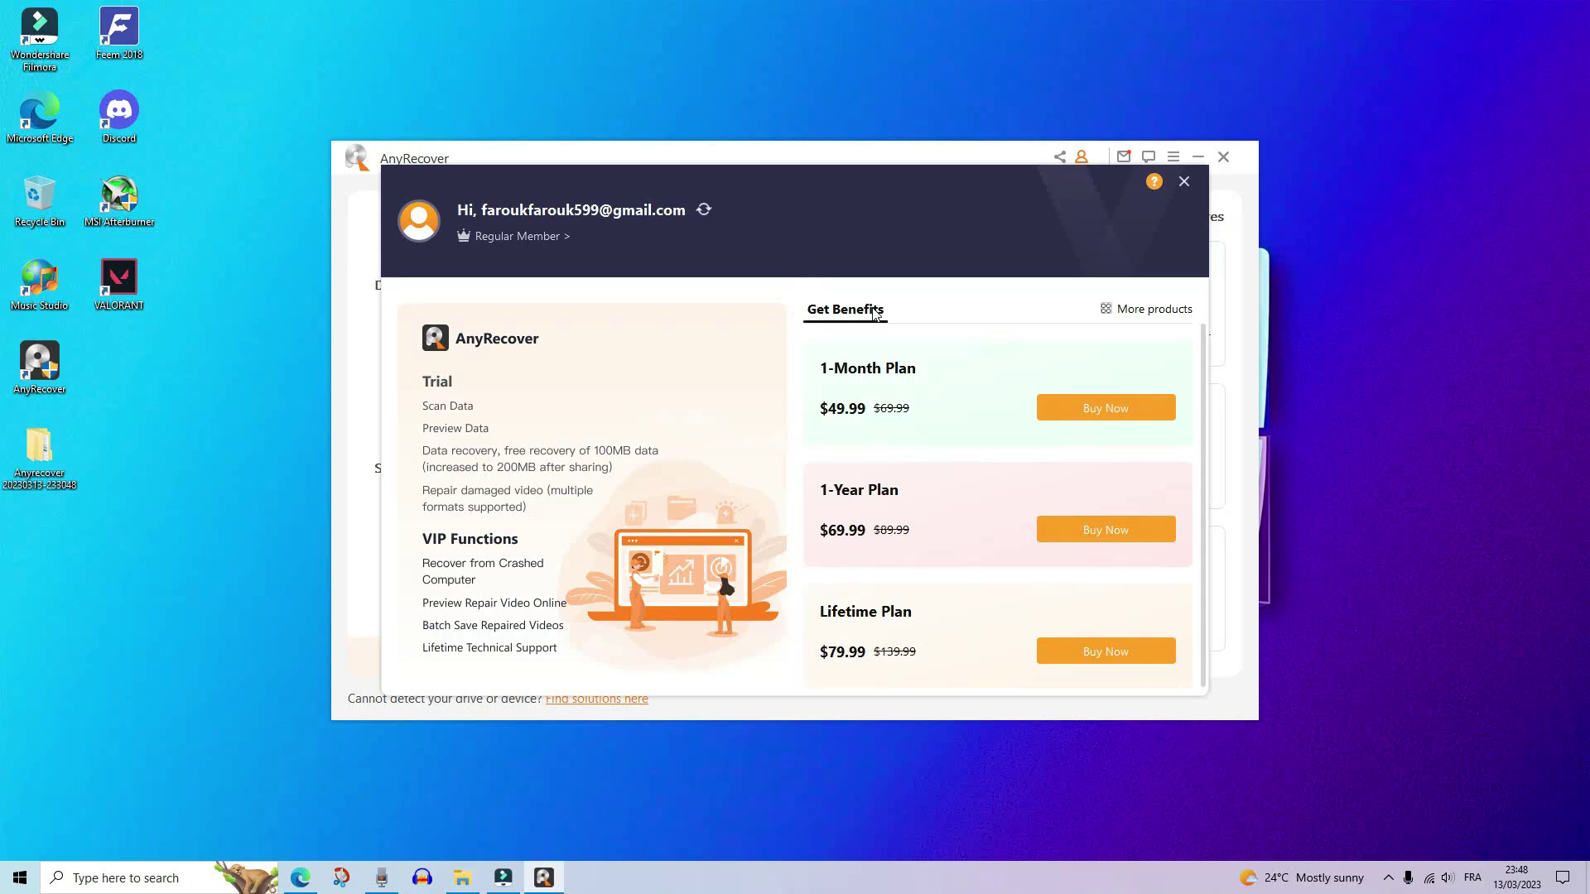
mouse_move(416, 240)
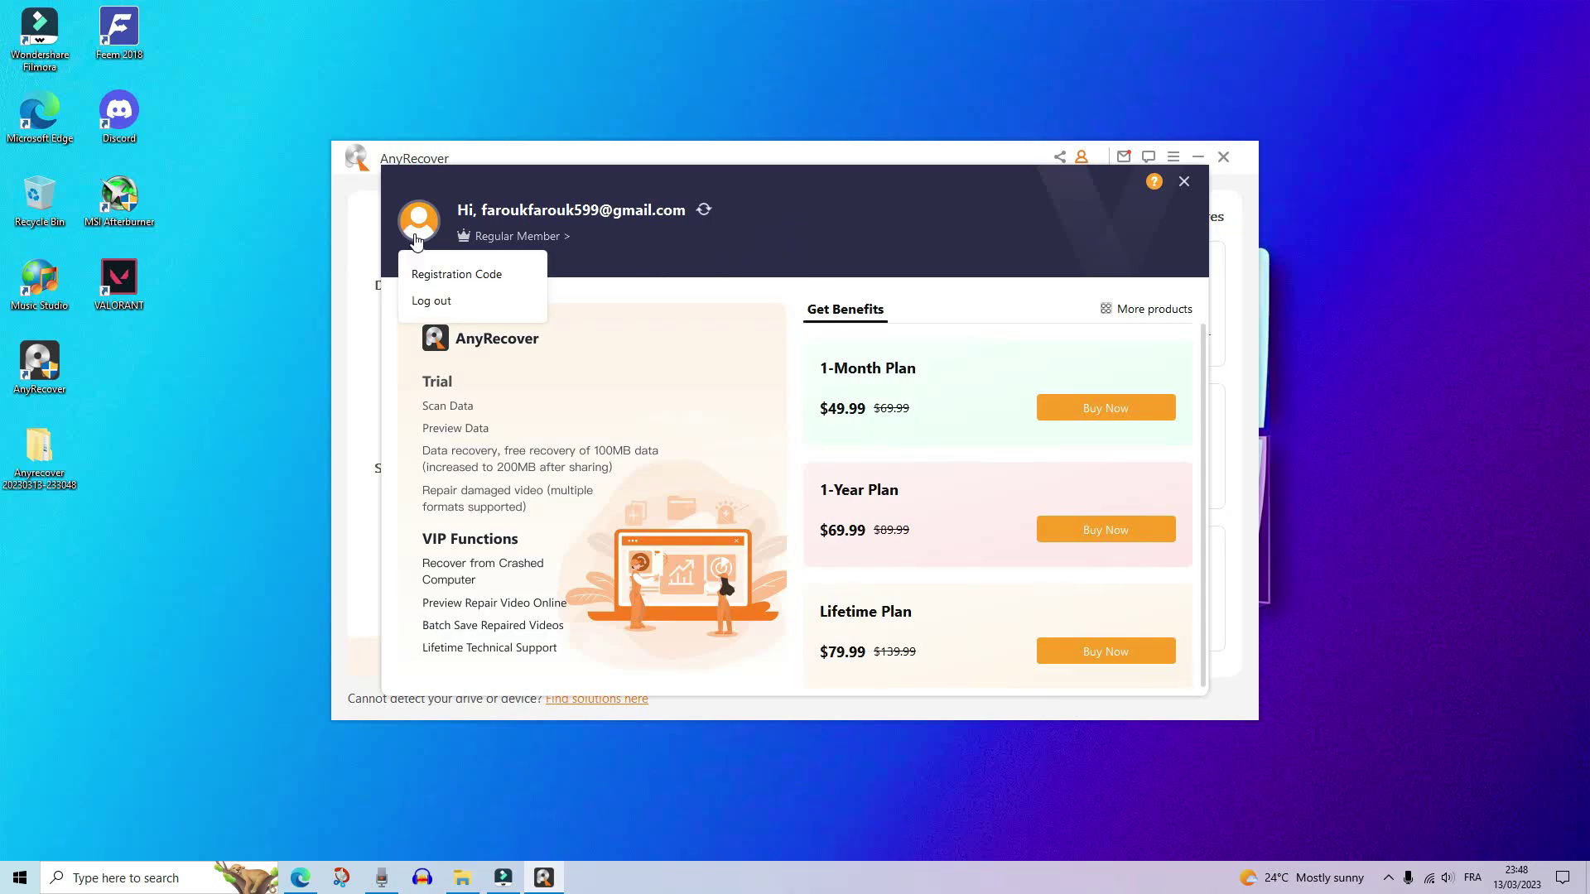
Paste the registration code to make the account a VIP Member on the 1-Month Plan
click(448, 280)
click(734, 456)
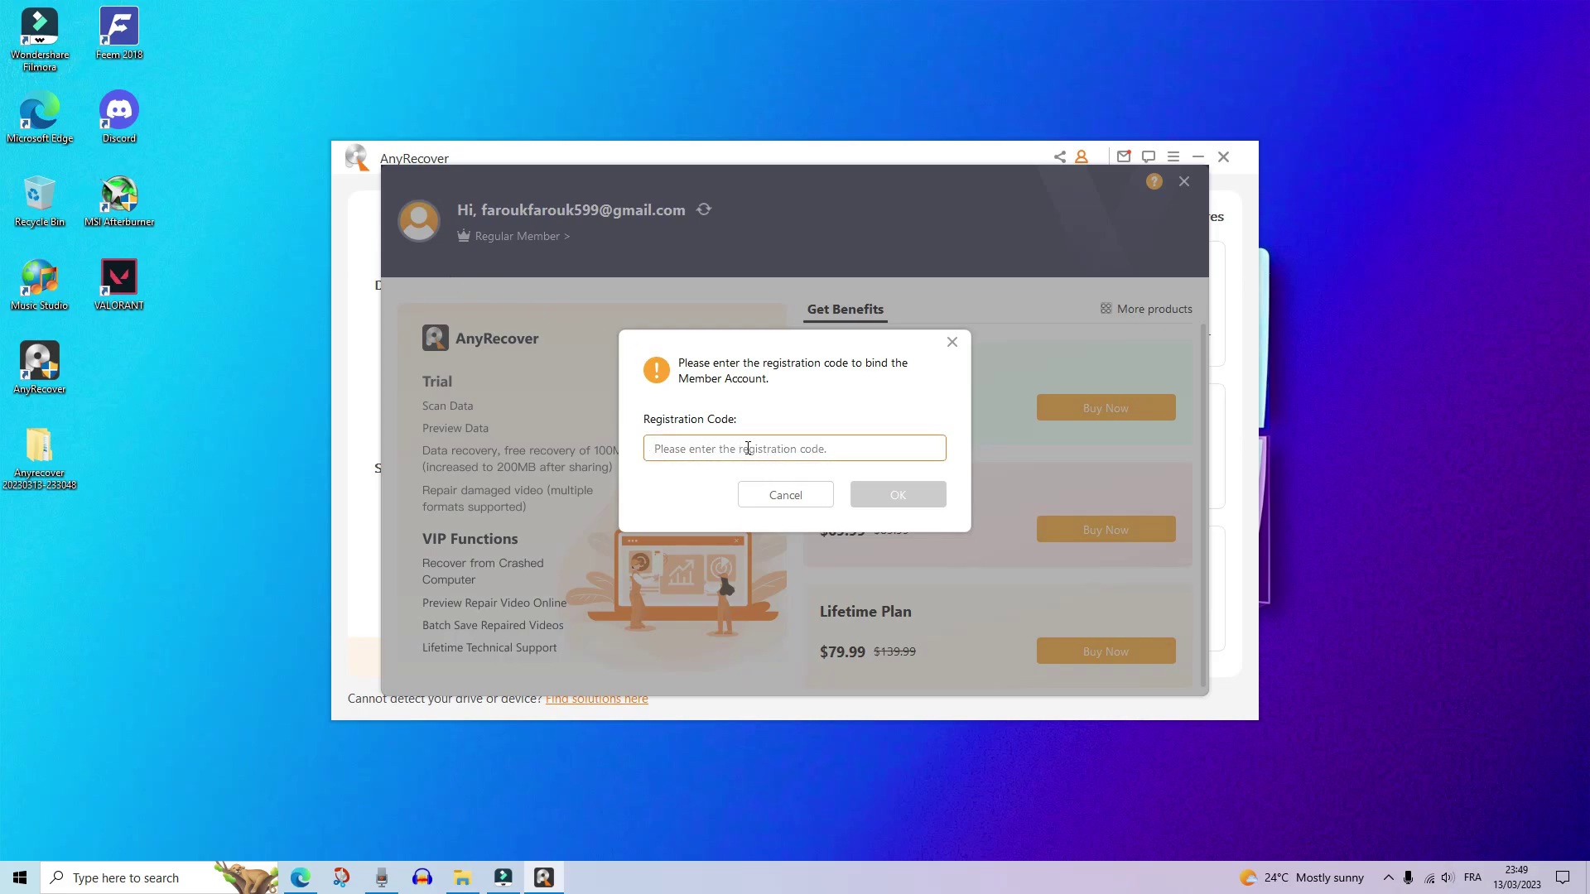
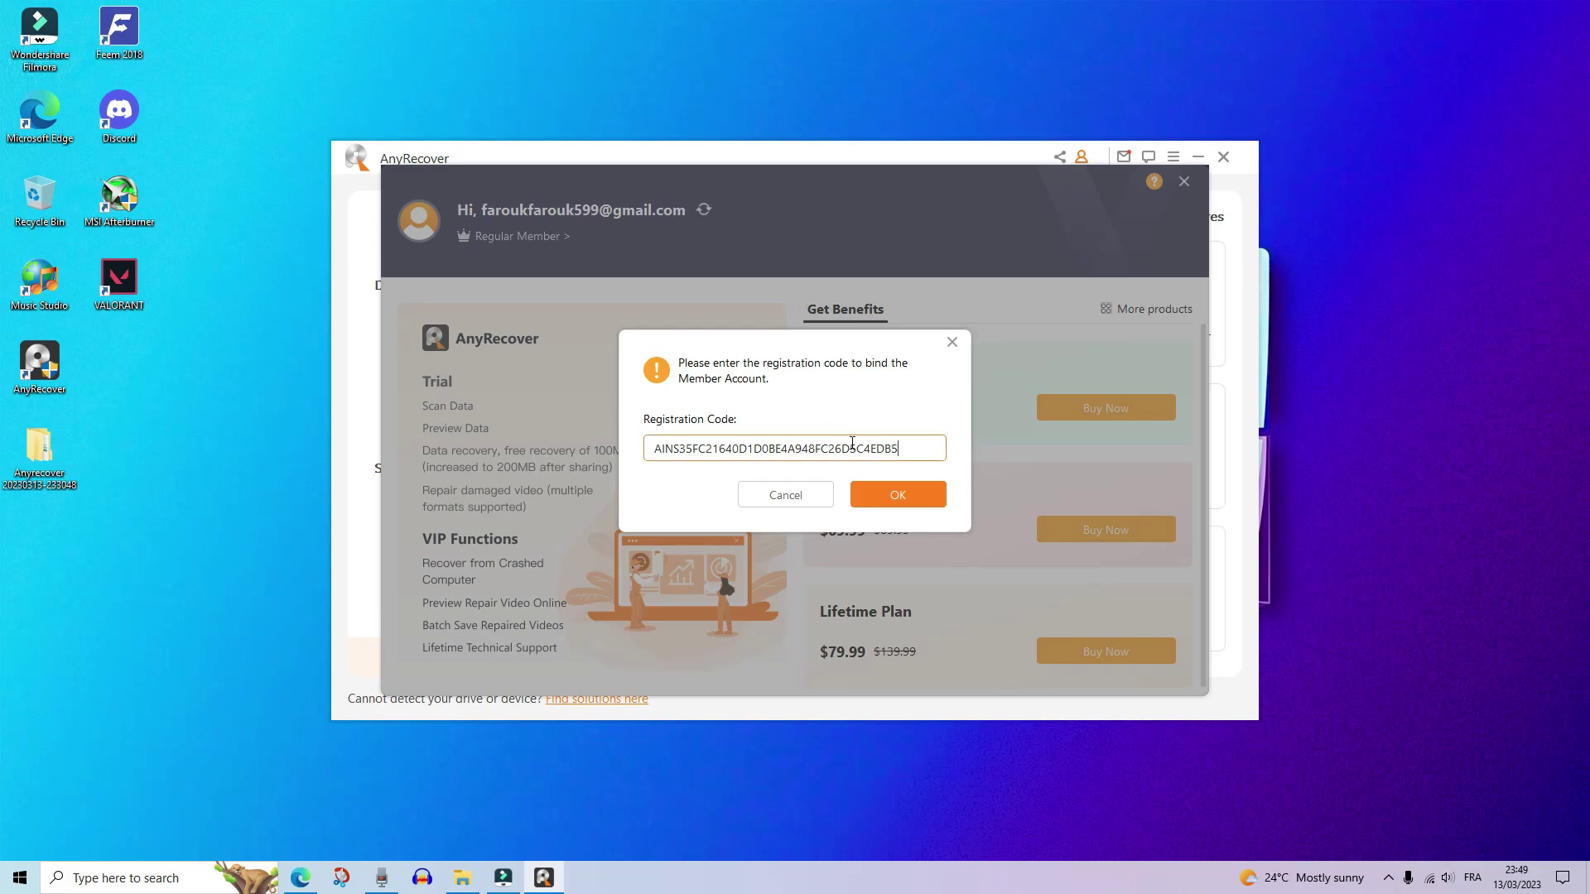
click(889, 500)
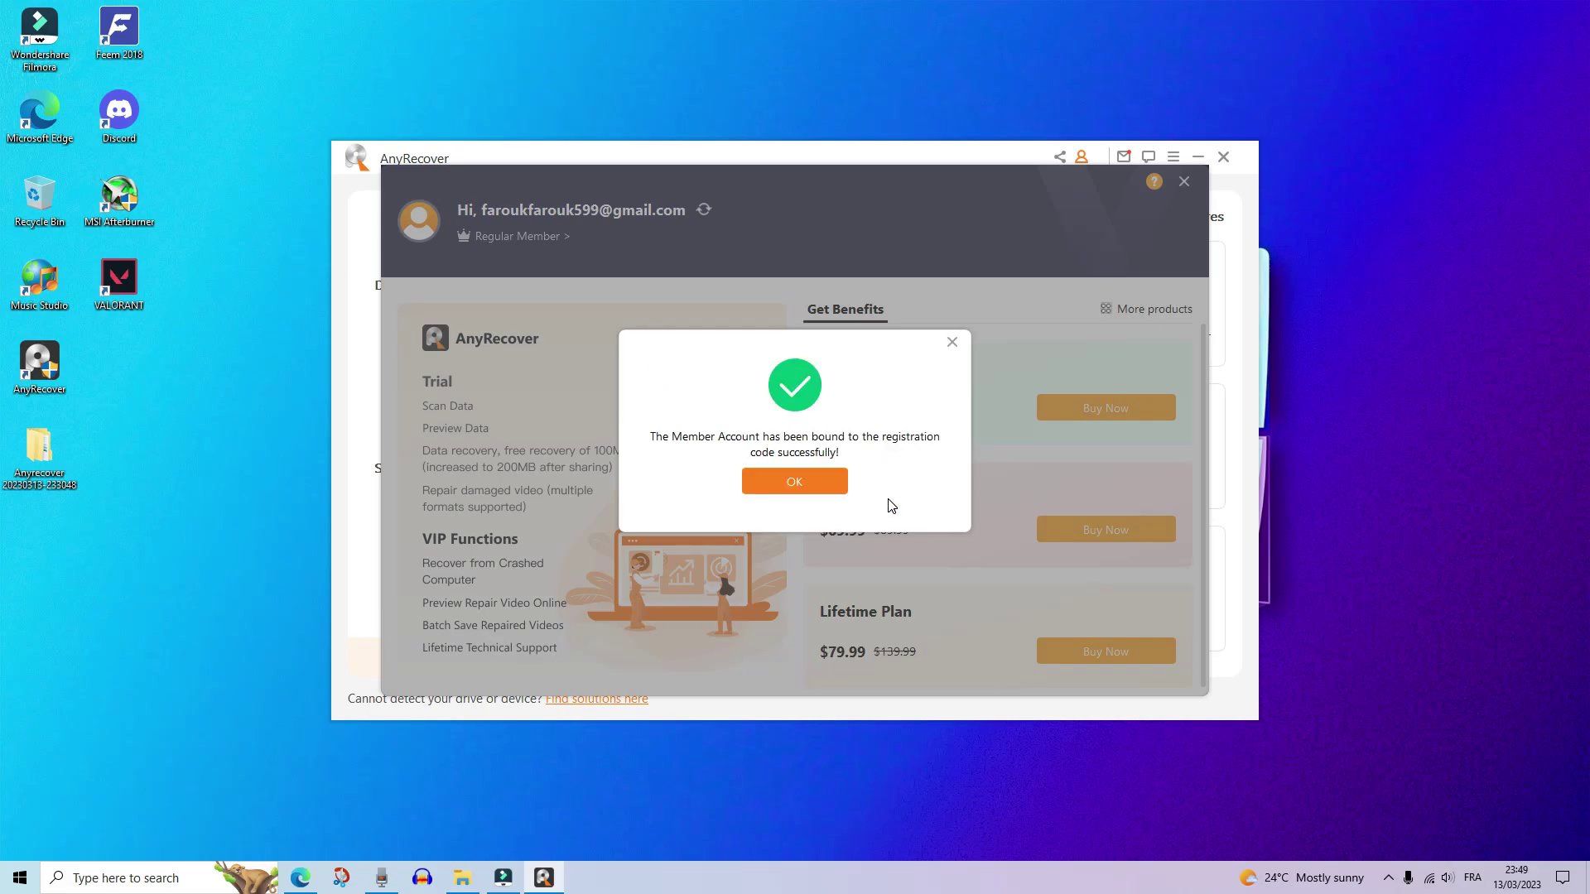
click(799, 482)
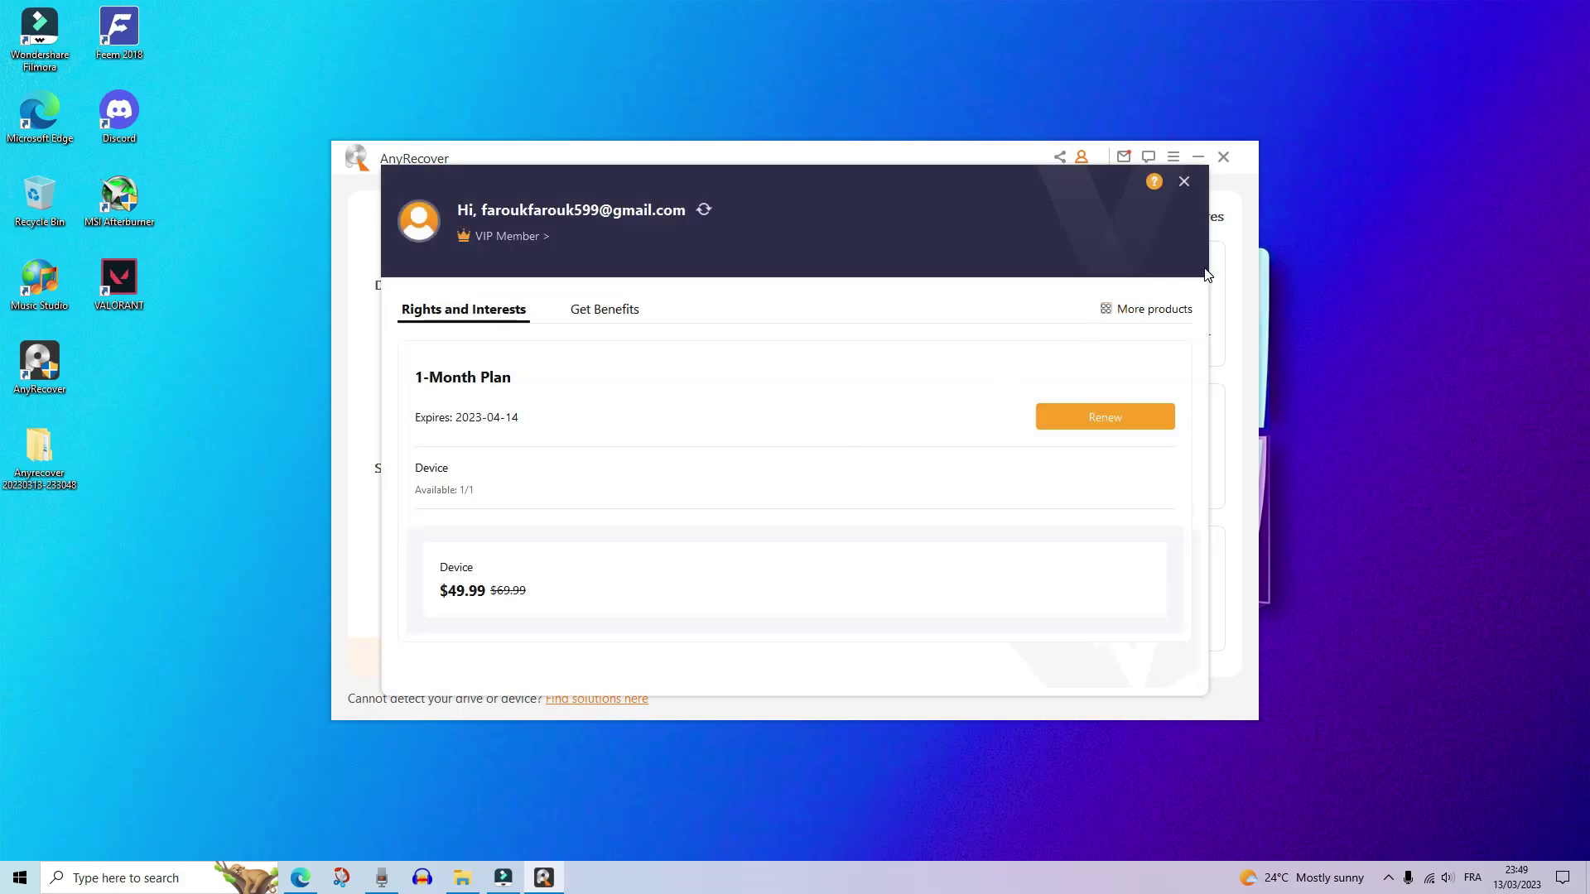
click(1184, 182)
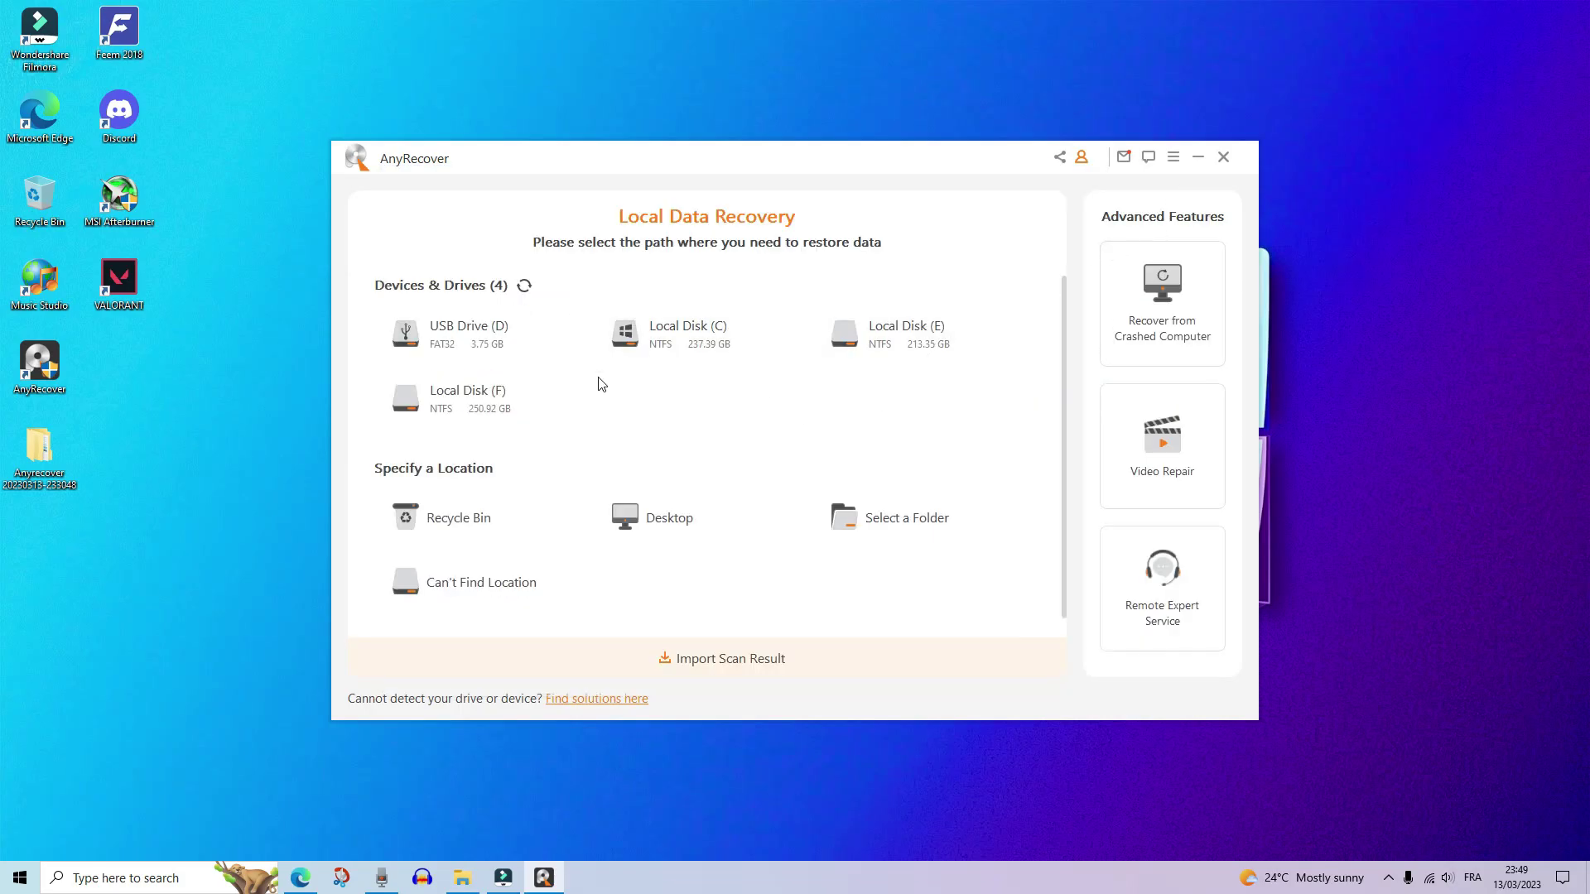
Rescan USB Drive (D) and stop the deep scan with 72 files found
click(491, 353)
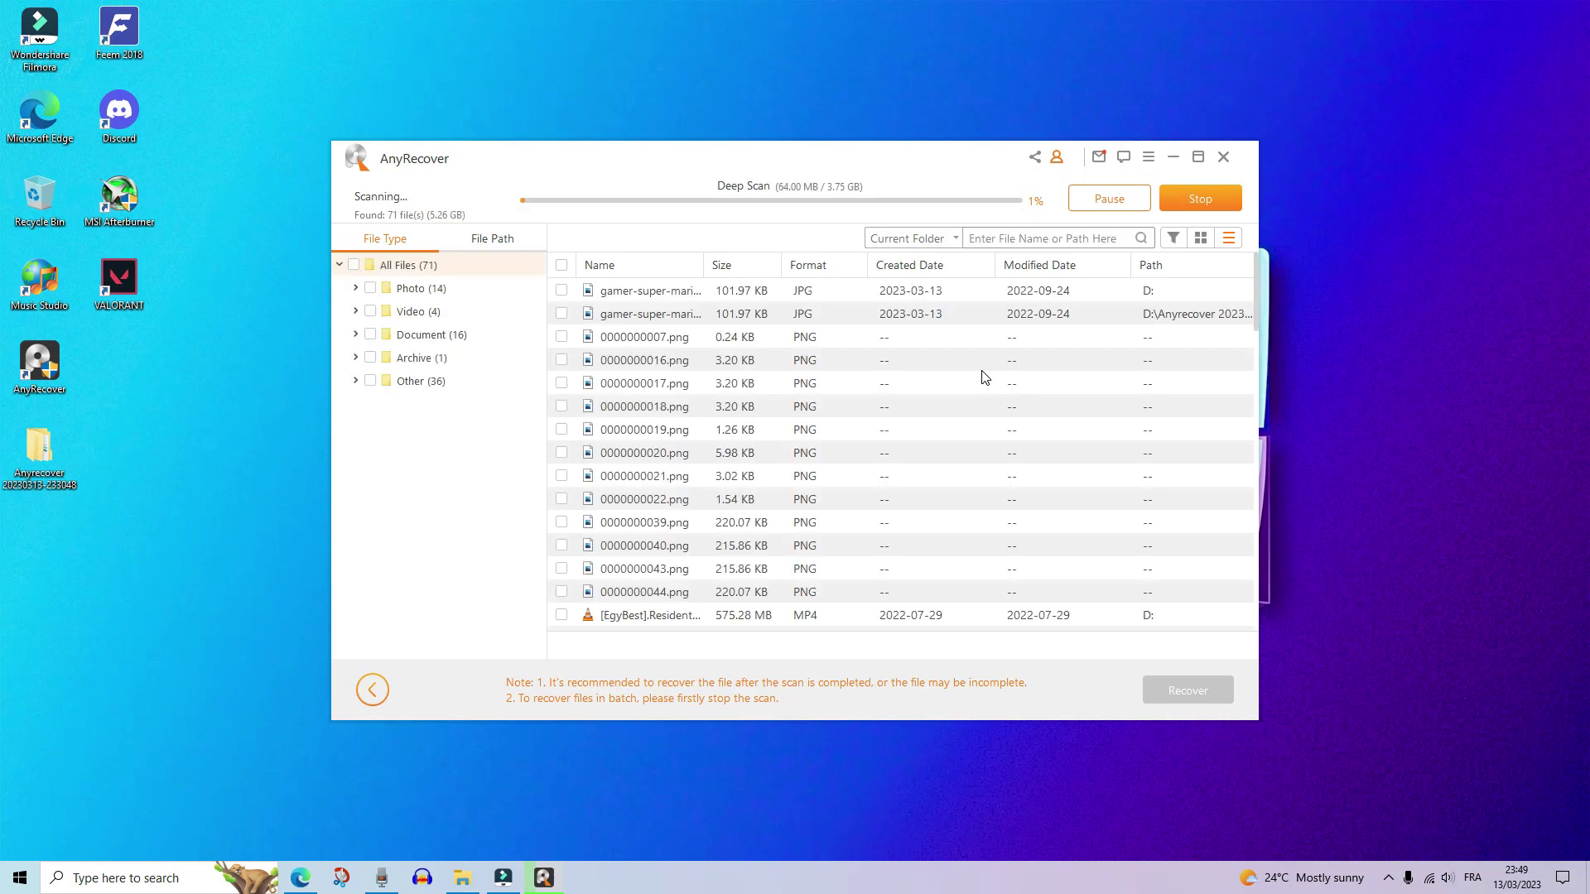
click(1210, 201)
click(807, 487)
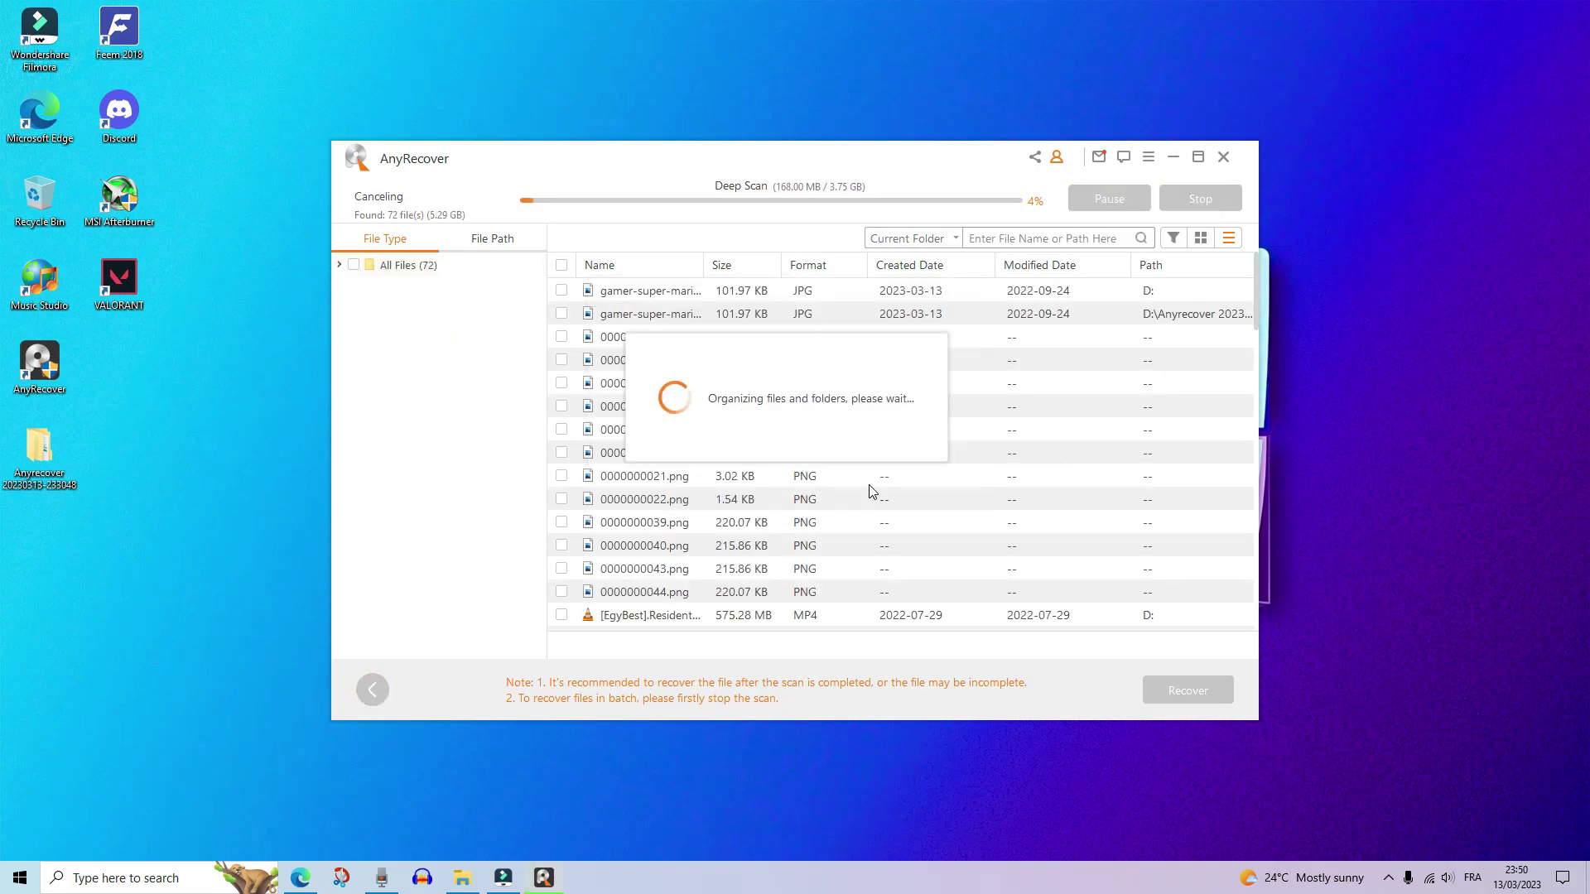
click(790, 488)
Mark Halloween.2018.mp4 (1.61 GB) for recovery, then cancel the save-folder dialog
scroll(745, 497, down, 3)
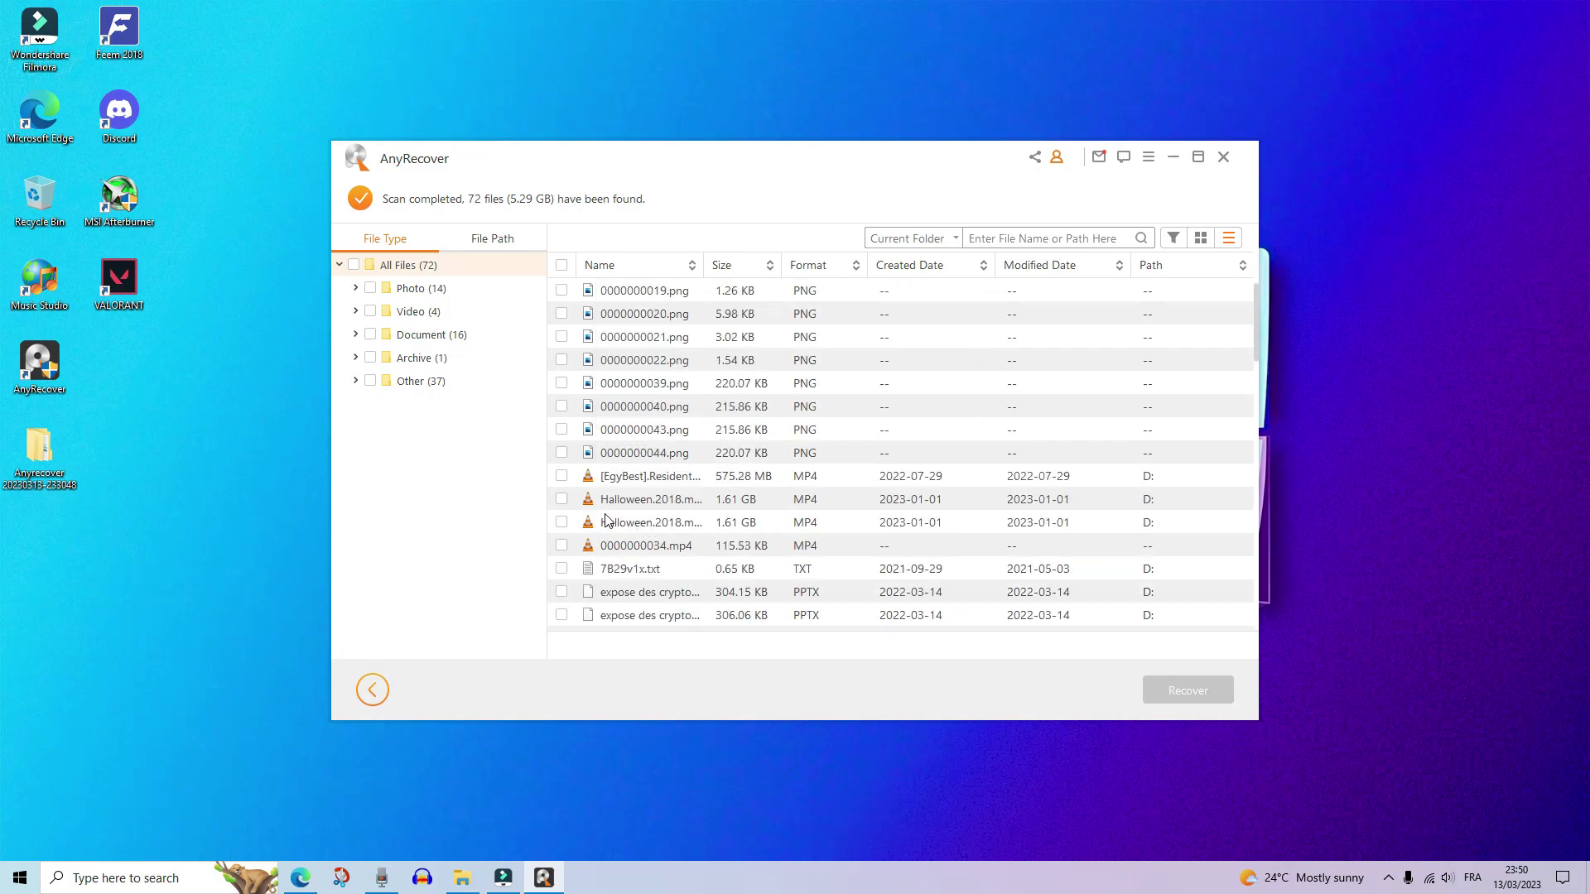
click(561, 499)
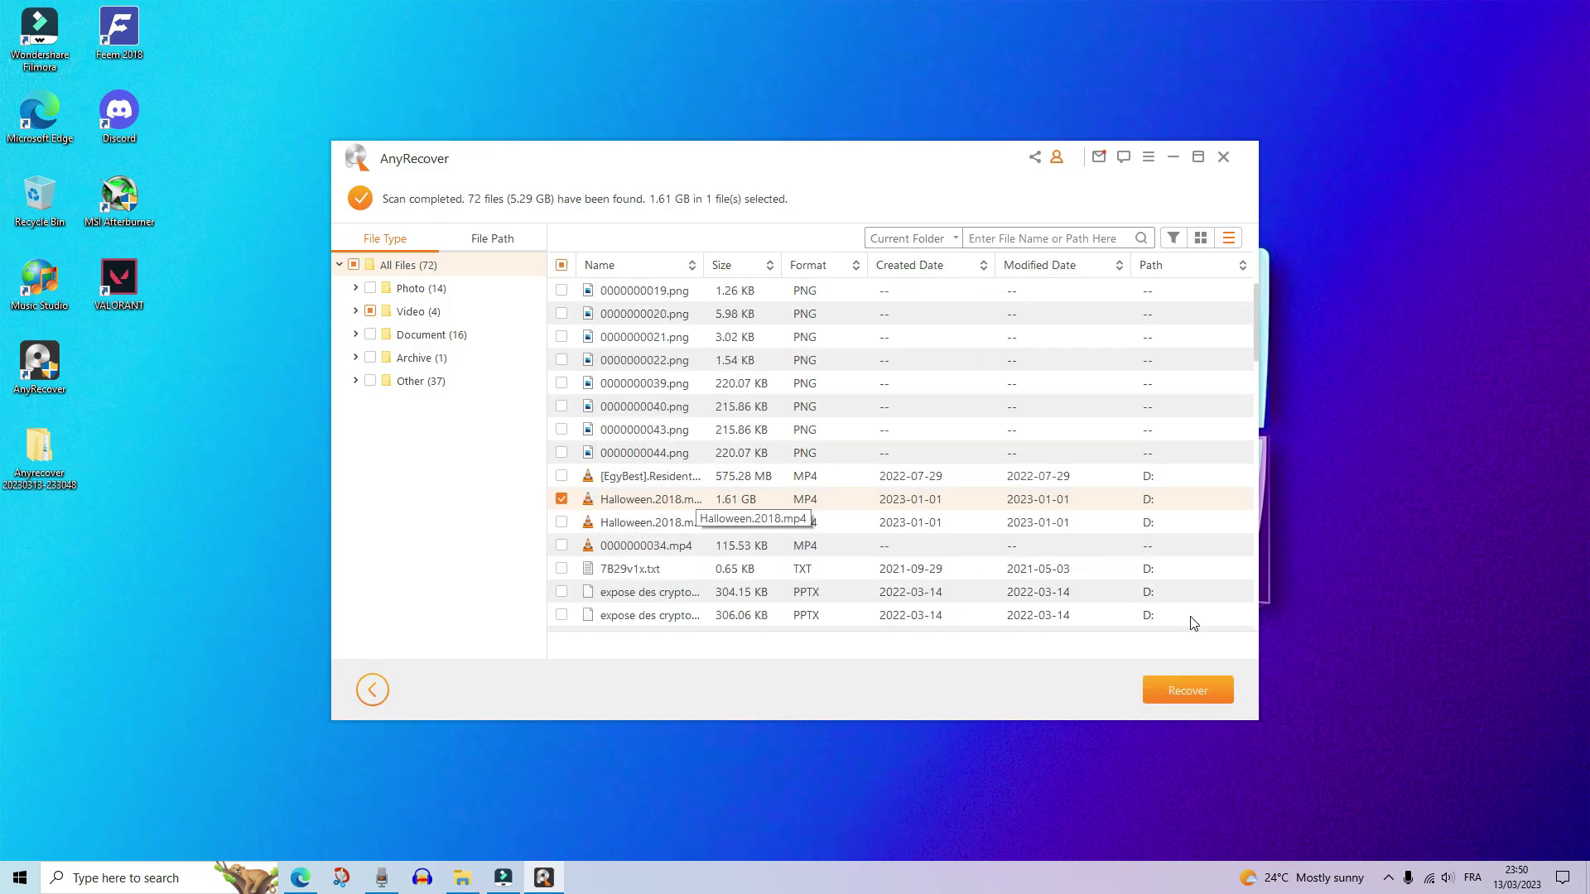
click(1194, 693)
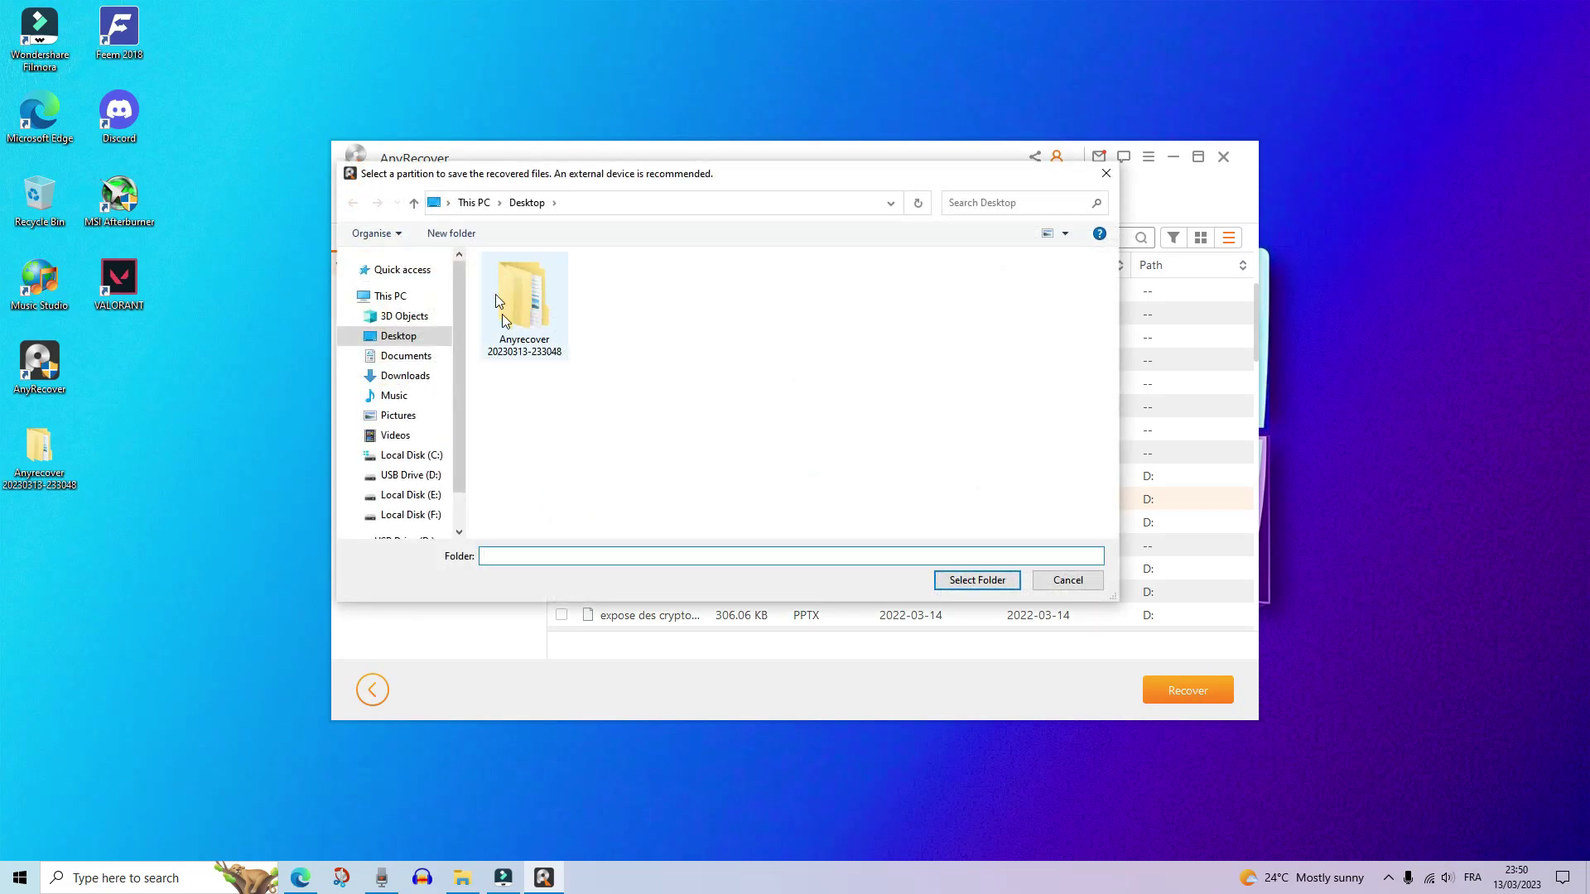
click(1064, 579)
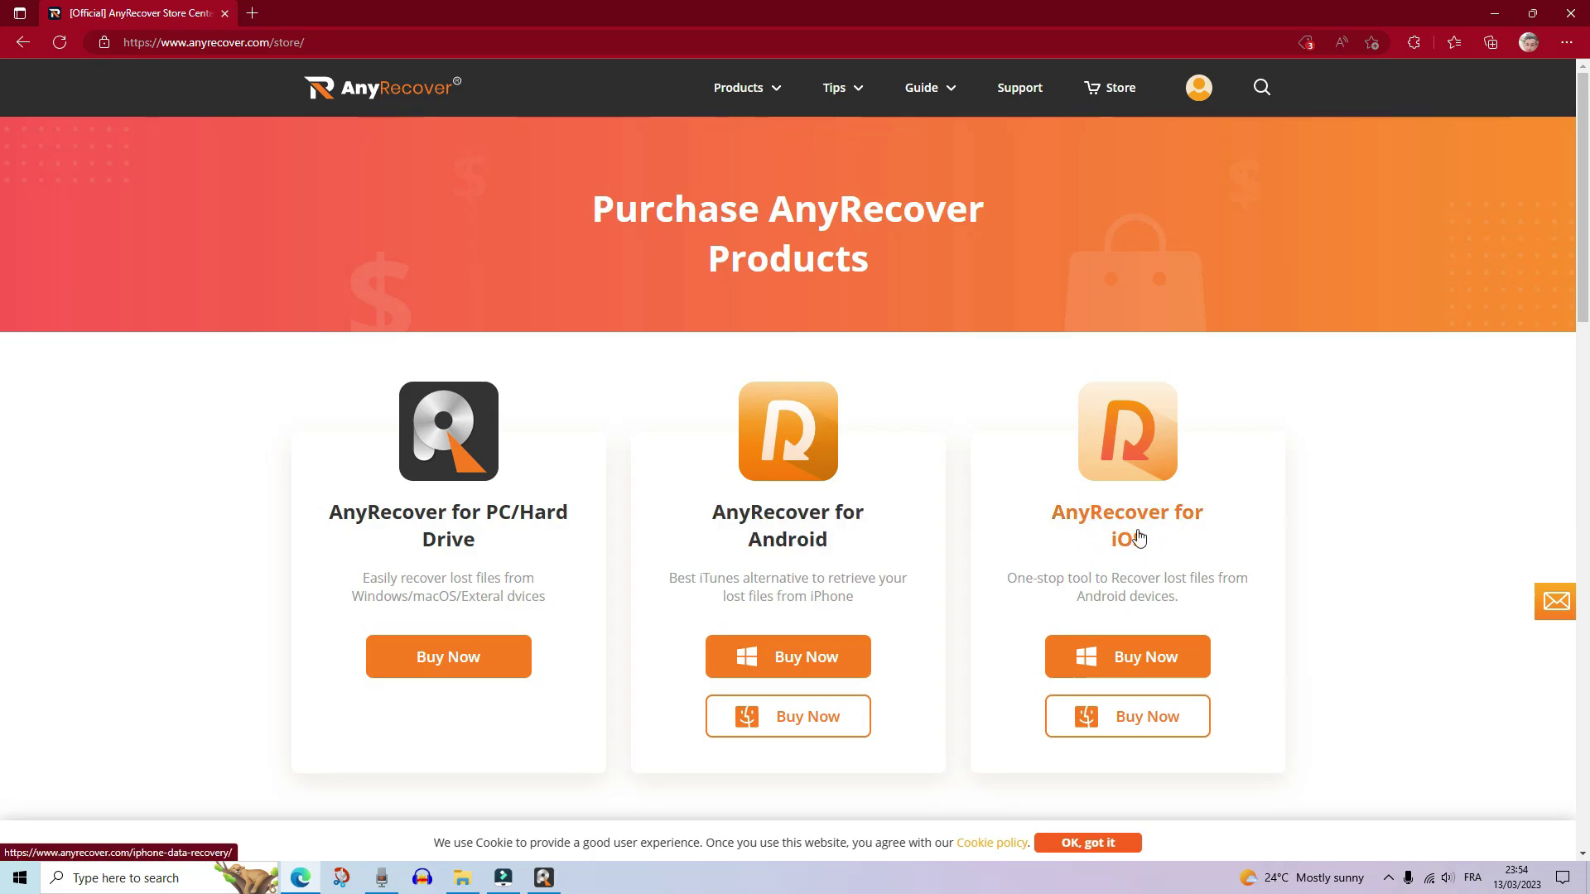
Scroll the AnyRecover store down past the PC, Android and iOS products to the LineResue card
scroll(472, 362, down, 5)
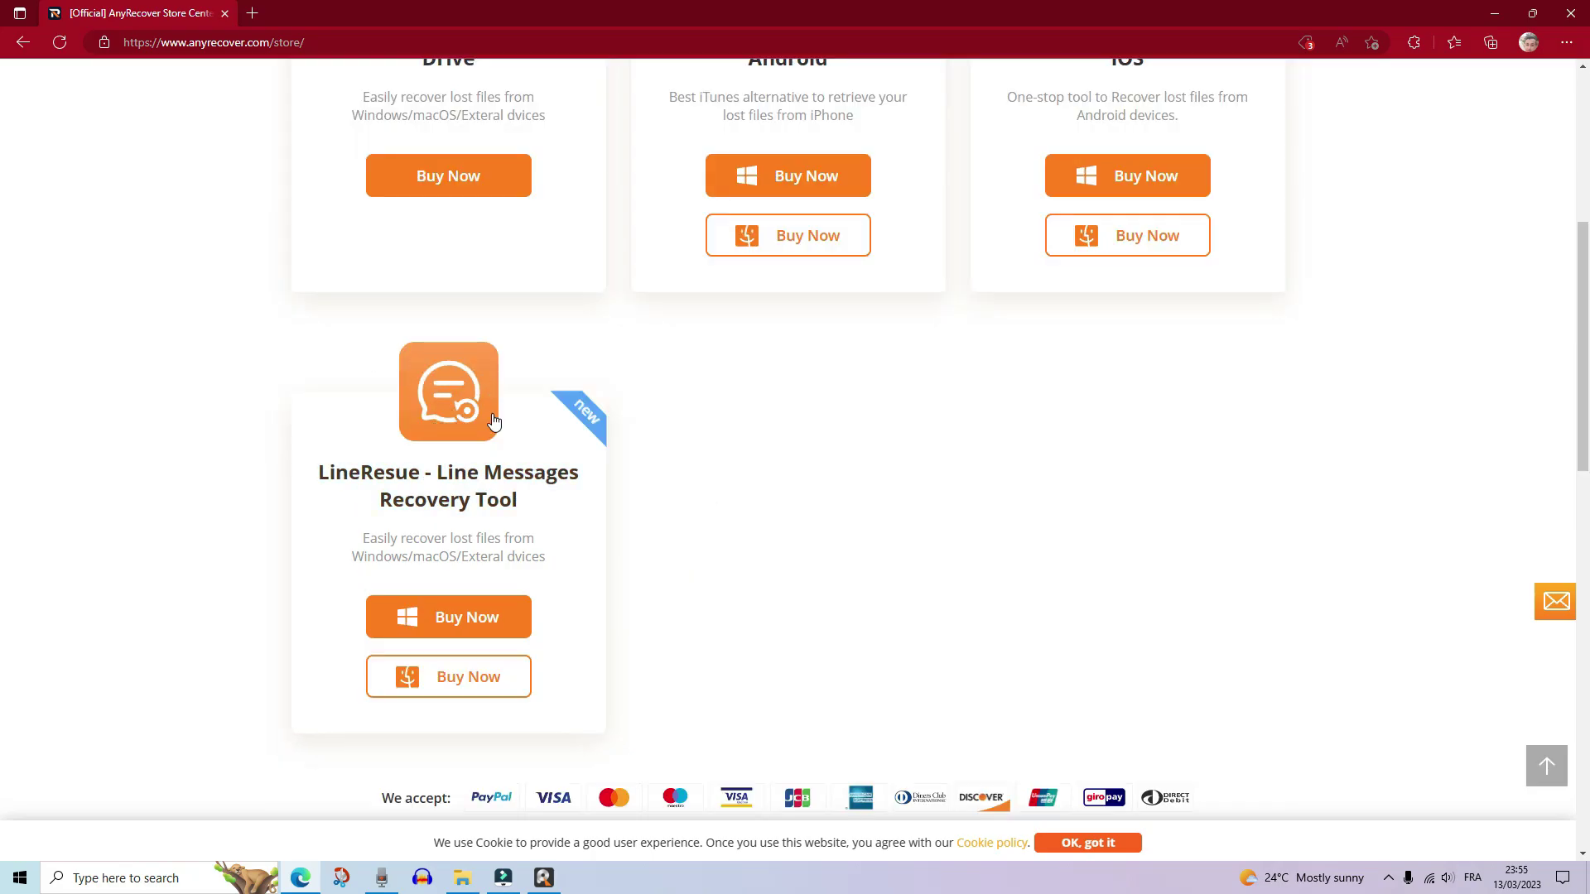